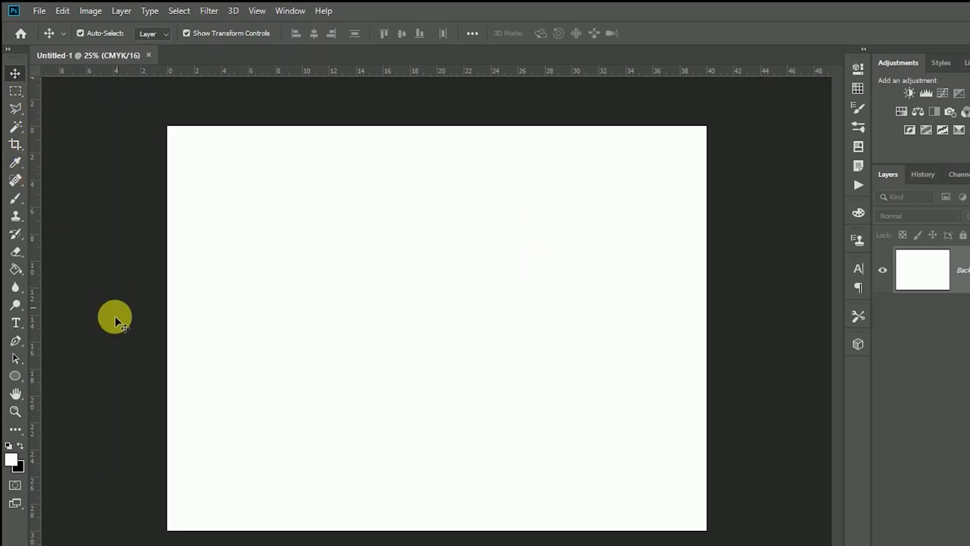
- Browse the Pen, Marquee, Lasso and Magic Wand tool group flyouts
left_click(18, 342)
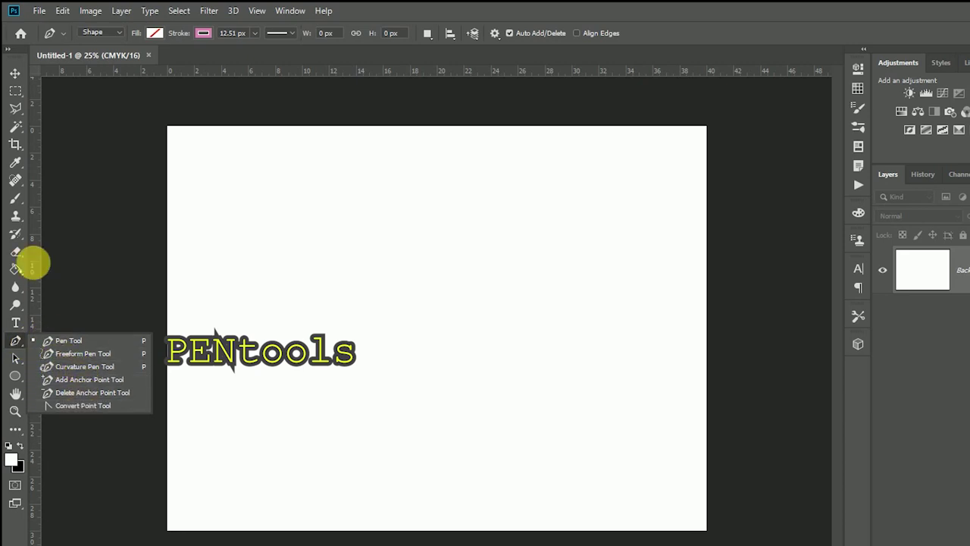
left_click(18, 92)
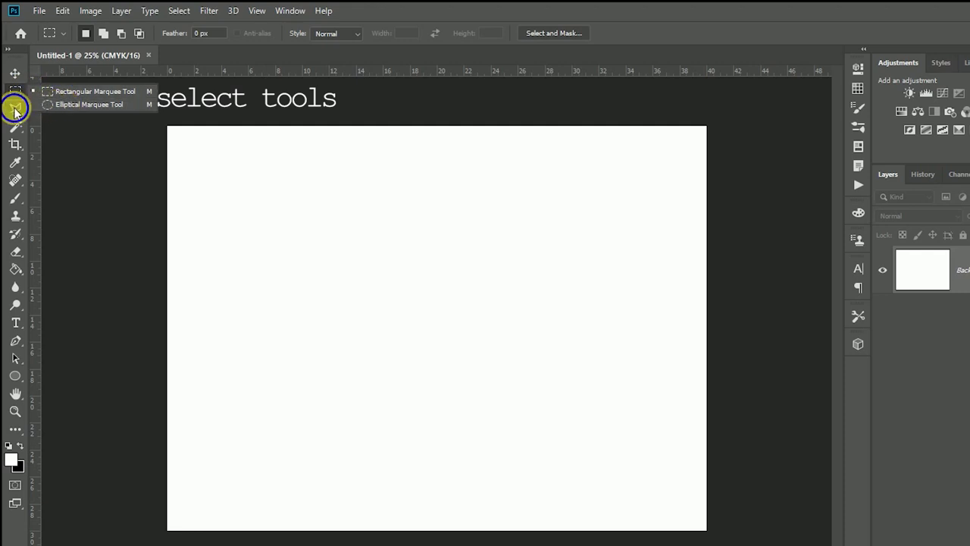
left_click(16, 108)
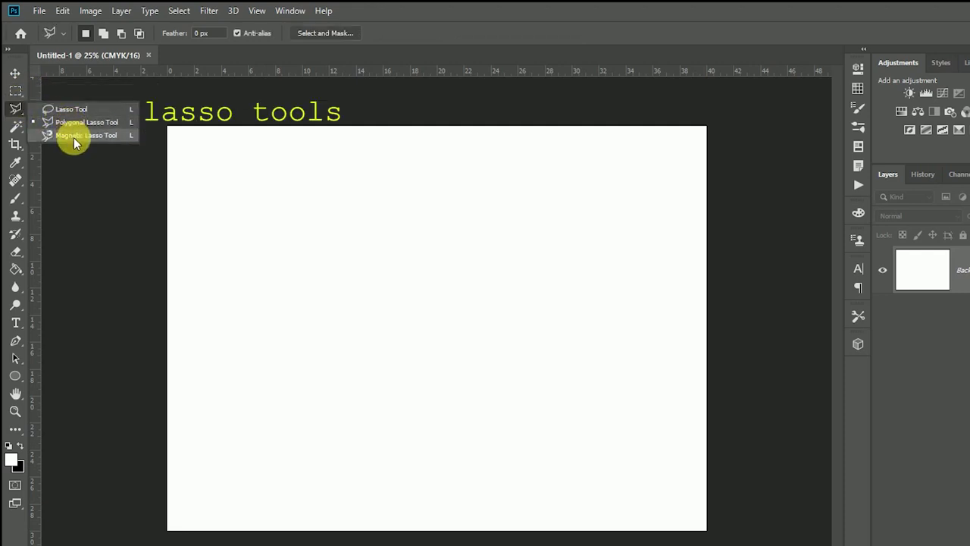
left_click(19, 127)
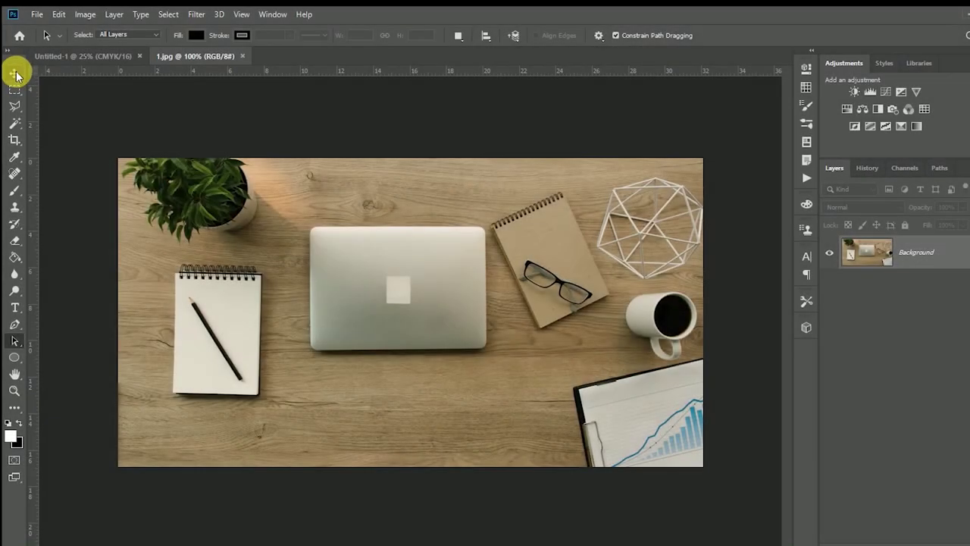
- Drag the desk photo onto the Untitled-1 canvas and scale it up with Free Transform
left_click(14, 73)
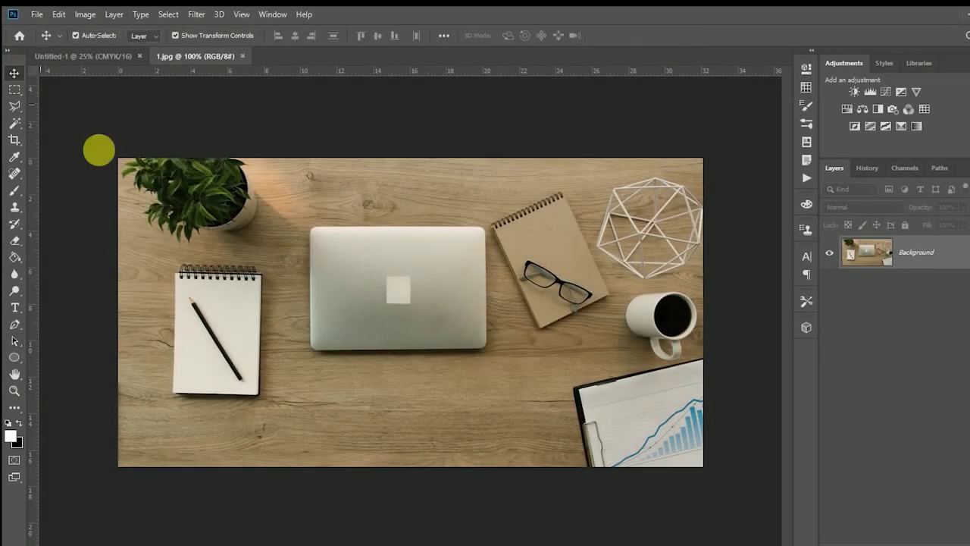
mouse_move(371, 253)
left_mouse_down()
mouse_move(339, 291)
mouse_move(788, 530)
left_mouse_up()
left_click_drag(450, 359, 398, 319)
left_click_drag(692, 422, 588, 369)
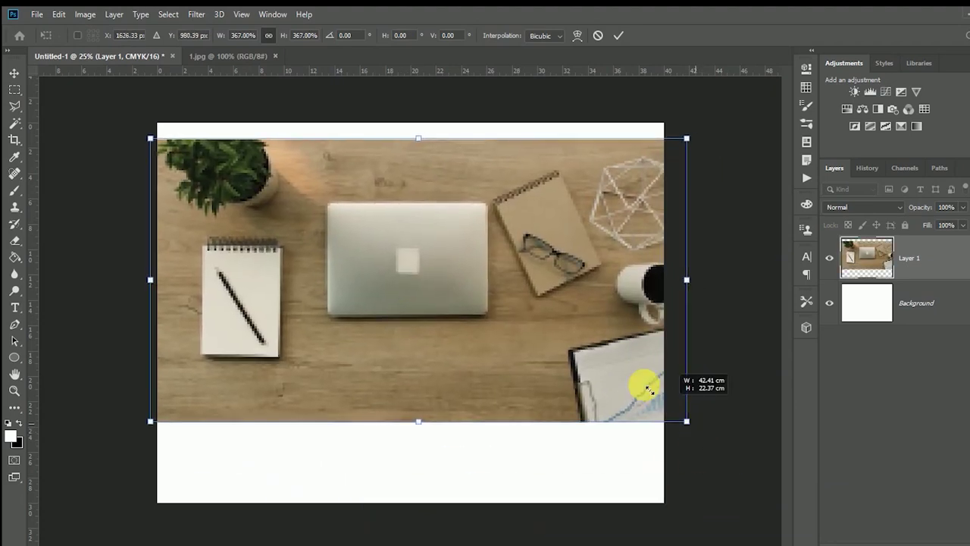
mouse_move(462, 329)
left_mouse_down()
mouse_move(593, 405)
mouse_move(634, 495)
mouse_move(682, 520)
mouse_move(658, 485)
mouse_move(528, 374)
left_mouse_up()
left_click_drag(626, 454, 773, 520)
left_click_drag(582, 406, 496, 361)
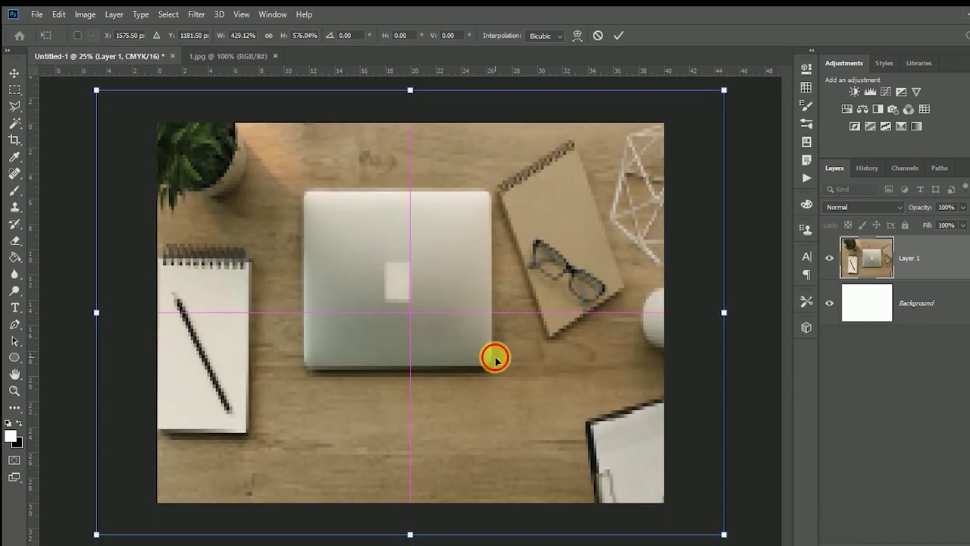
key("Return")
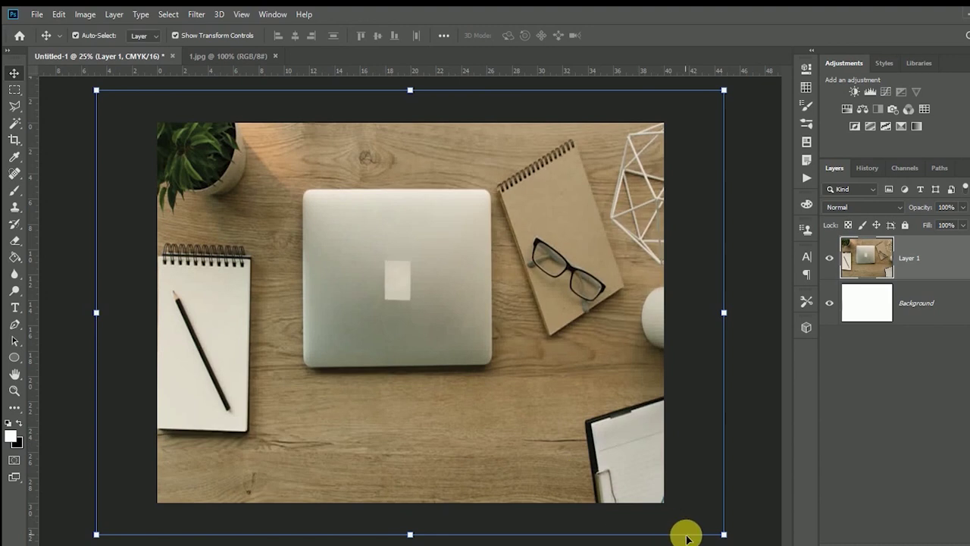
- Refine the photo's size and position so it covers the whole canvas
left_click_drag(723, 535, 760, 481)
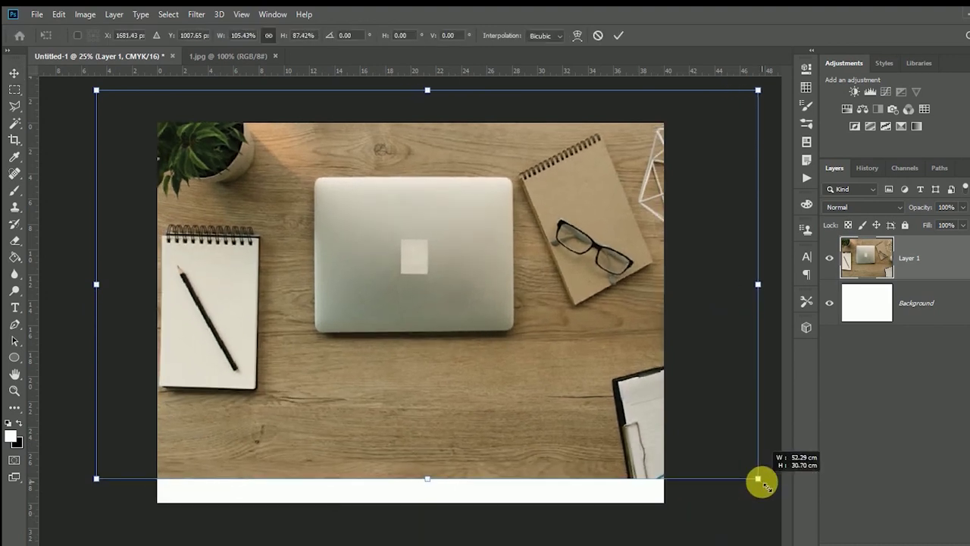
left_click_drag(450, 351, 443, 377)
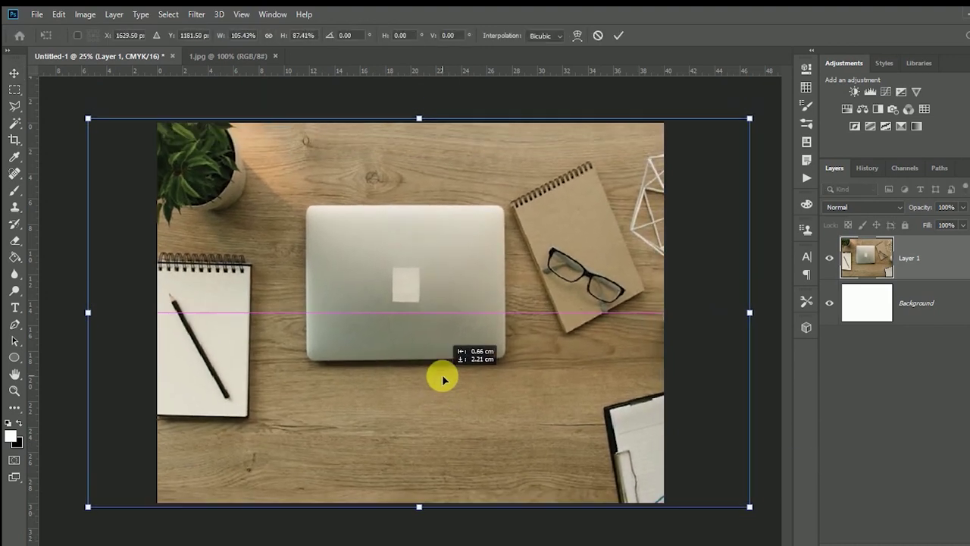
left_click_drag(749, 506, 756, 510)
type("164")
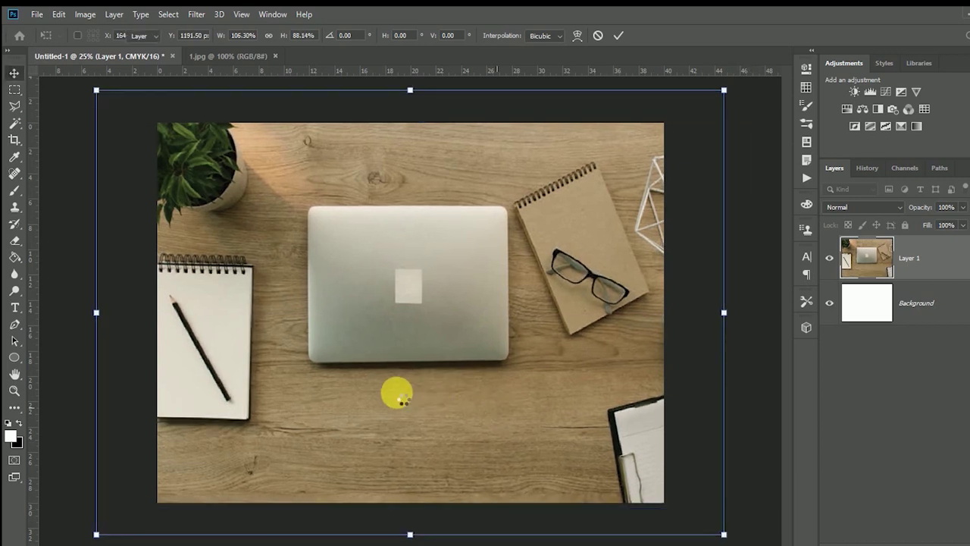
key("Return")
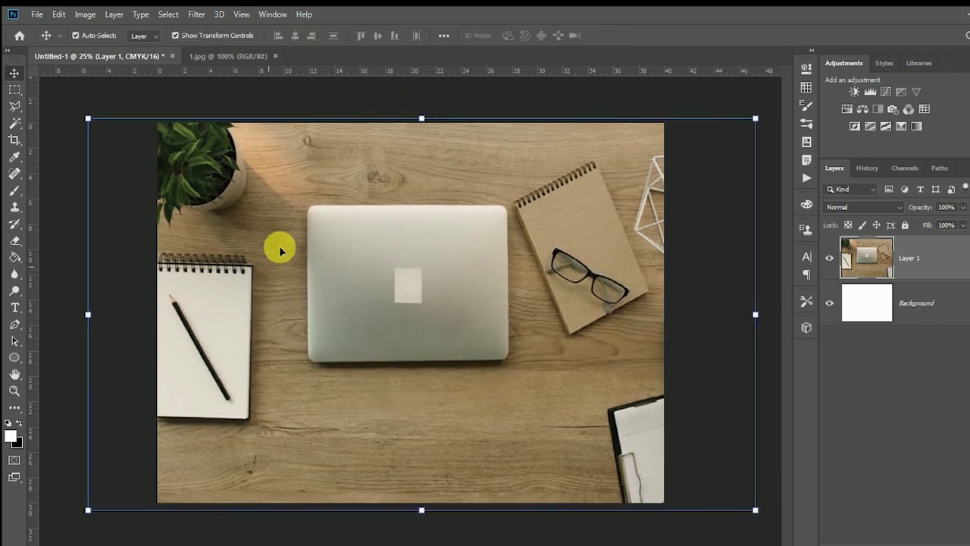
- Draw a rectangular selection of about 16.31 × 12.90 cm around the laptop
left_click(15, 90)
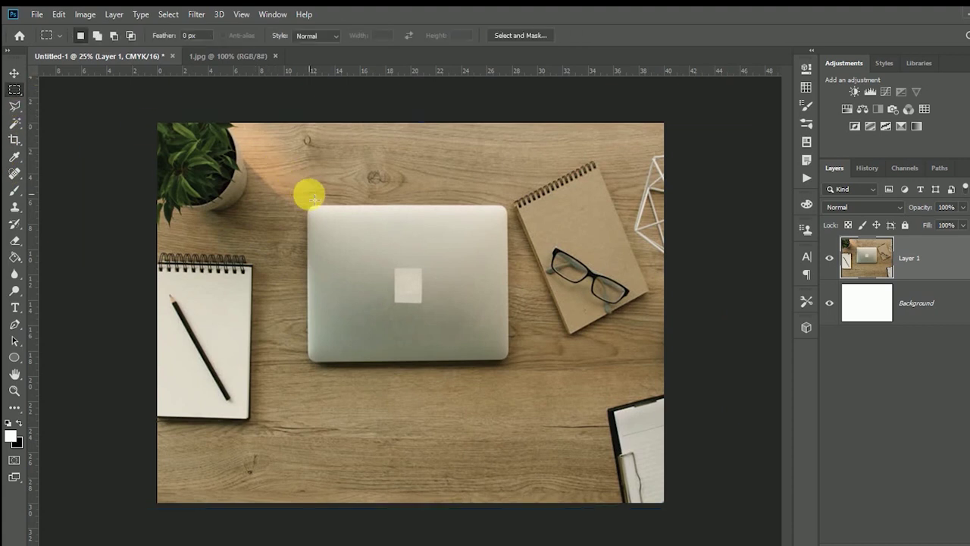
left_click_drag(311, 208, 516, 368)
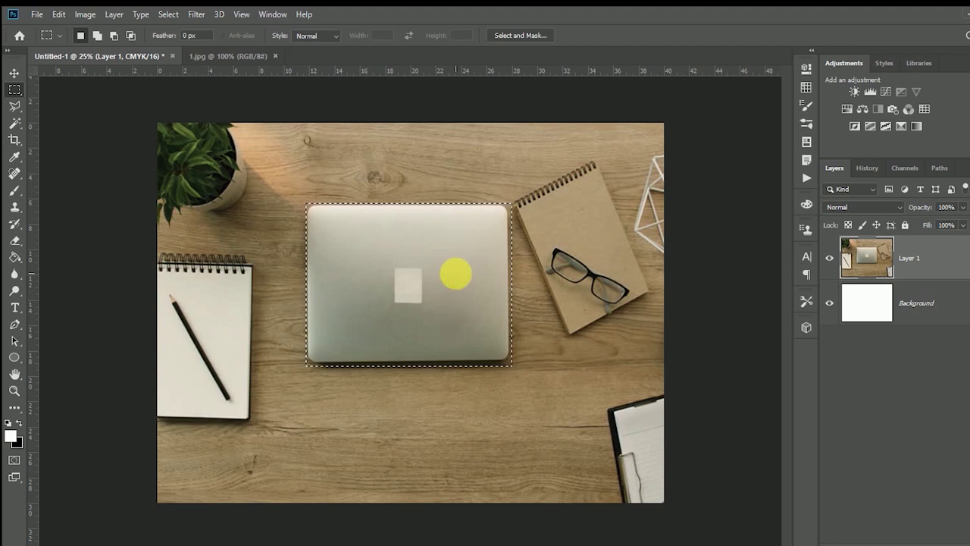
right_click(455, 274)
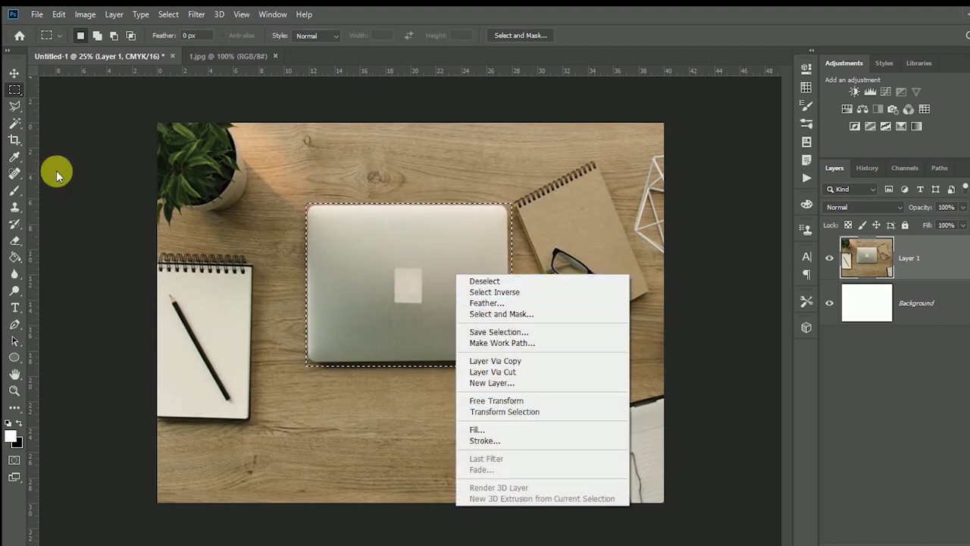
- Switch the marquee shape to the Elliptical Marquee Tool
left_click(14, 89)
right_click(14, 89)
left_click(83, 100)
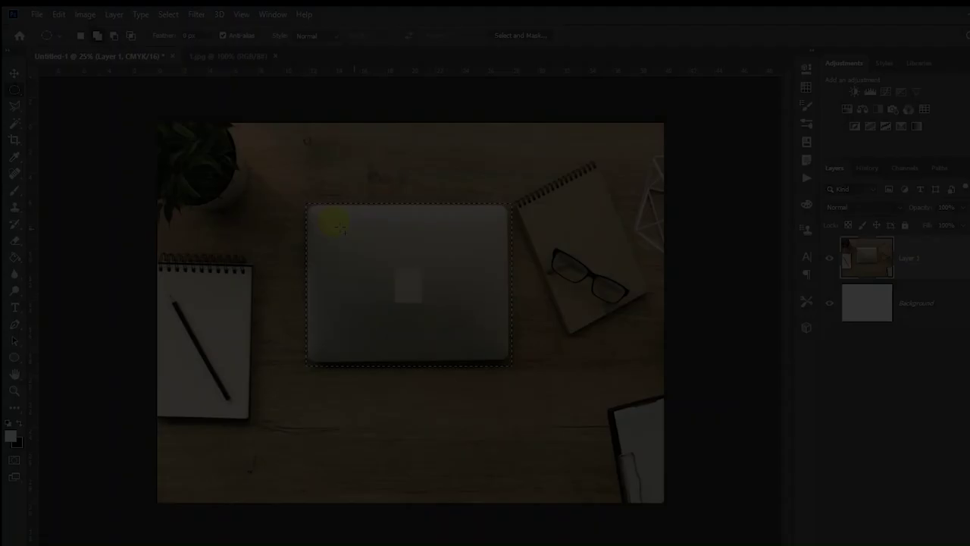
- Try a circular selection around the laptop, then return to the Rectangular Marquee Tool
mouse_move(292, 173)
left_mouse_down()
mouse_move(615, 459)
mouse_move(536, 423)
left_mouse_up()
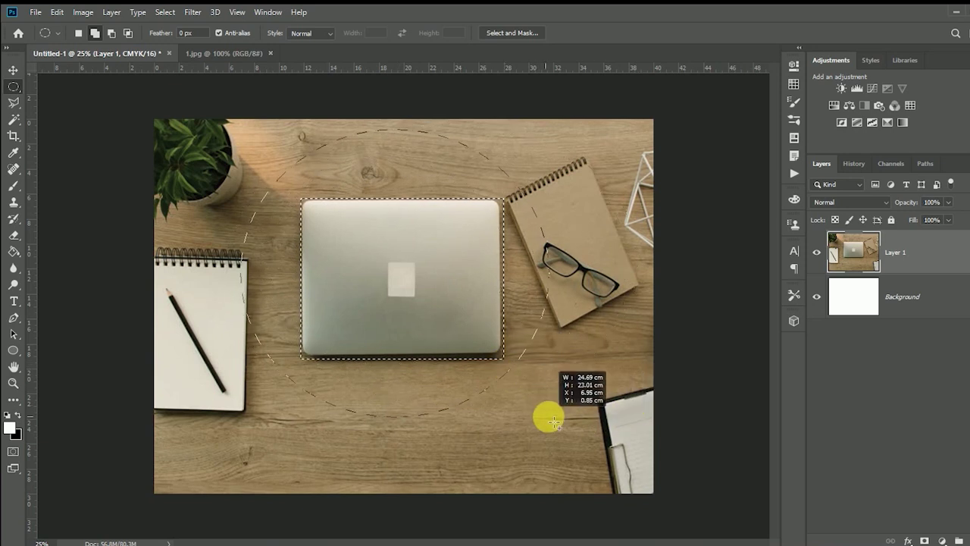
left_click_drag(535, 423, 549, 412)
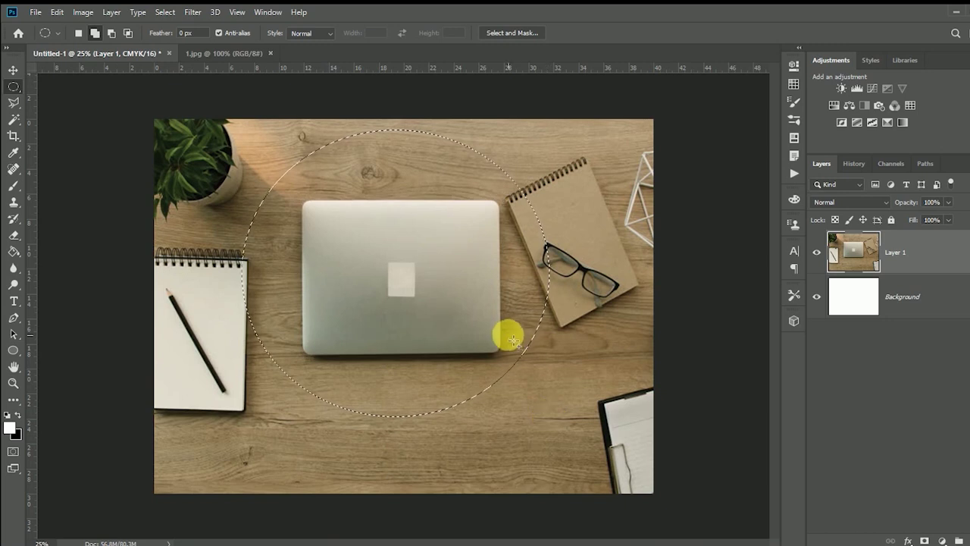
right_click(13, 86)
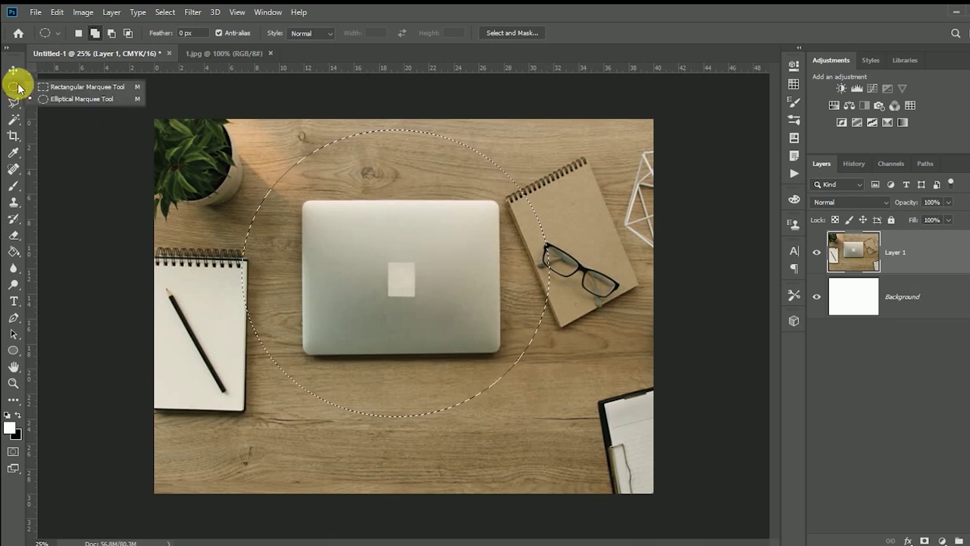
left_click(45, 88)
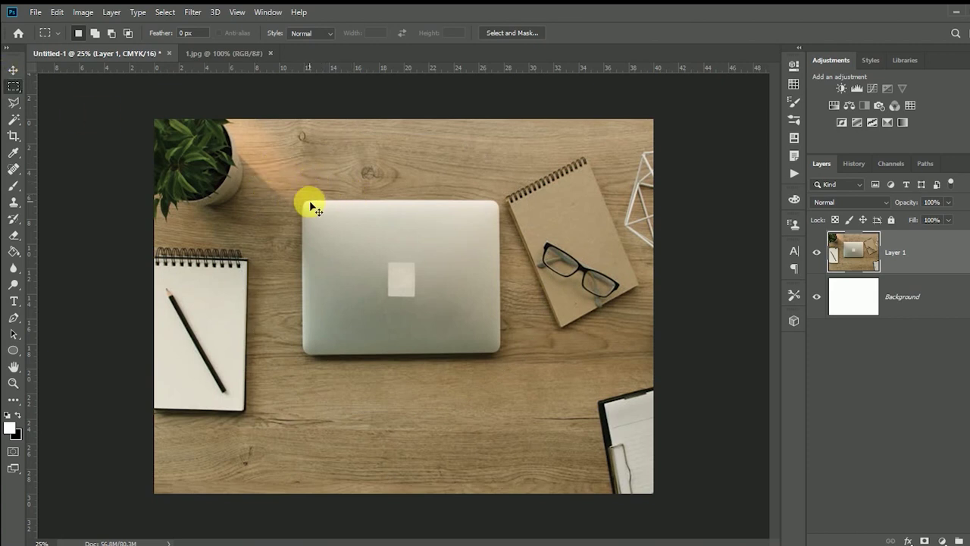
- Zoom to 50%, hide the panels, and reselect the laptop with a 14.97 × 12.31 cm rectangle
key("ctrl+plus")
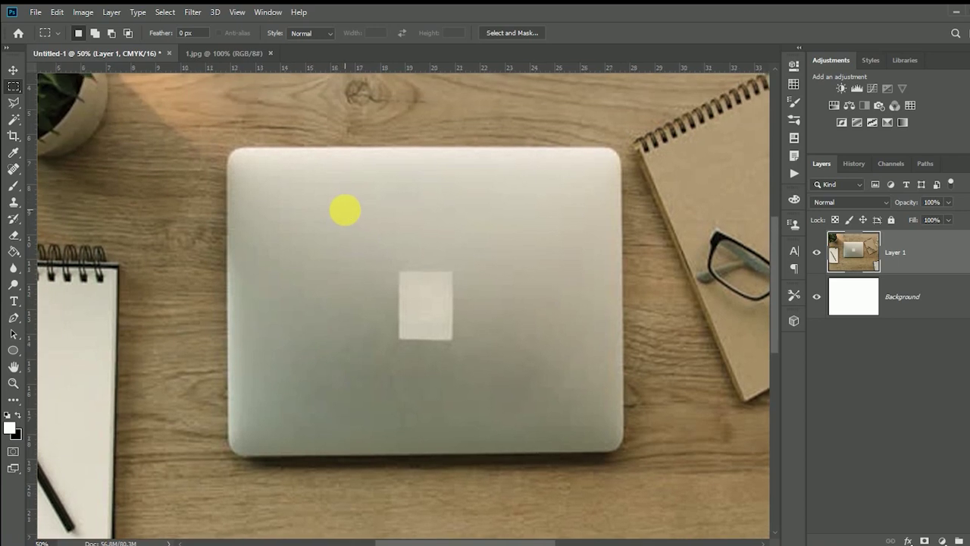
key("Tab")
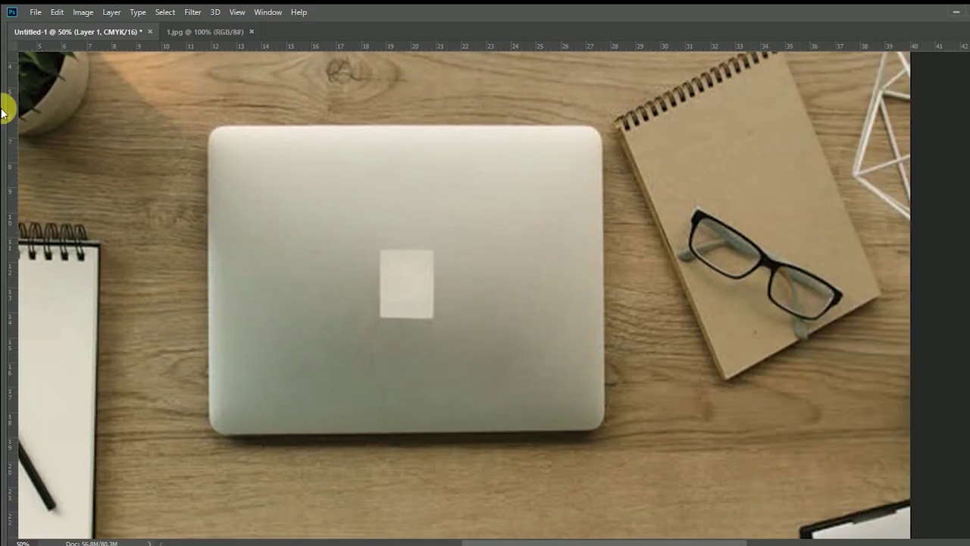
left_click(13, 64)
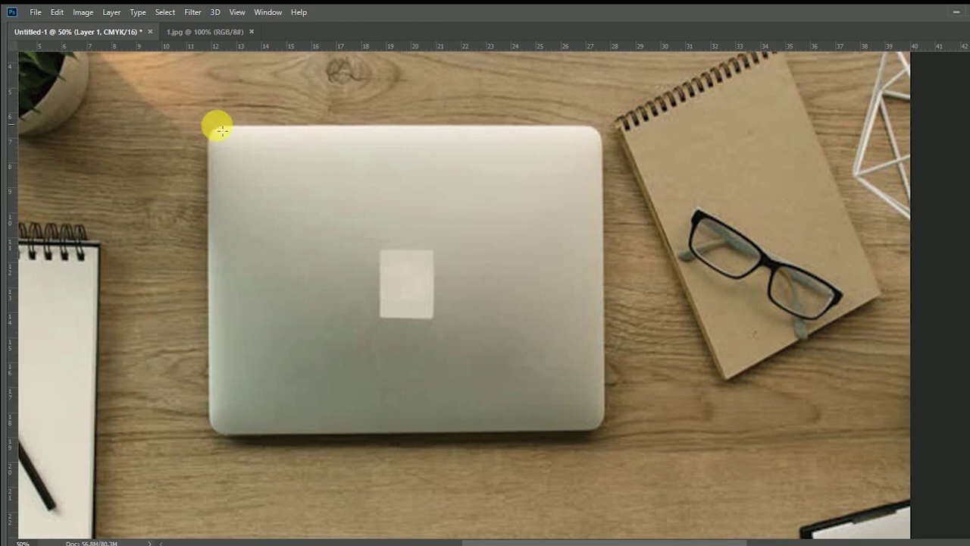
left_click_drag(221, 129, 593, 431)
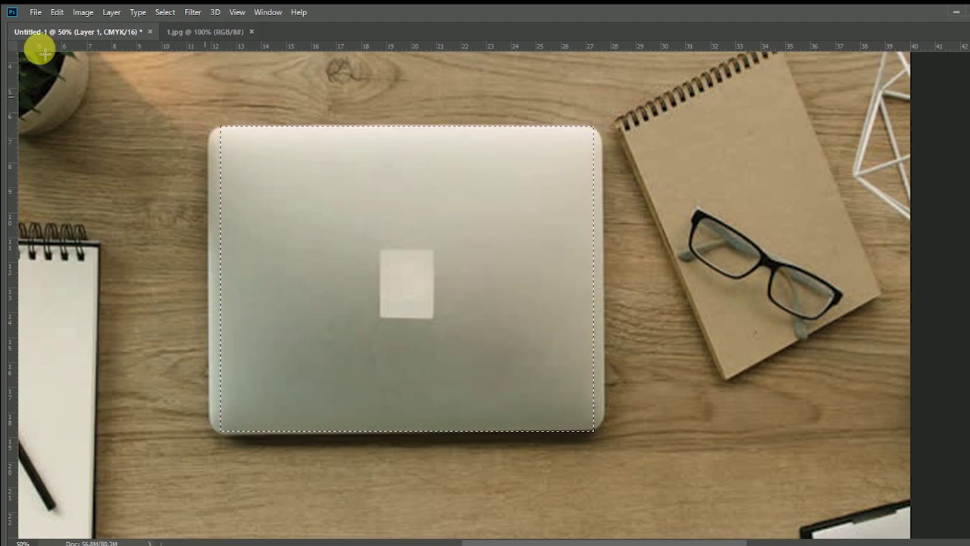
right_click(8, 69)
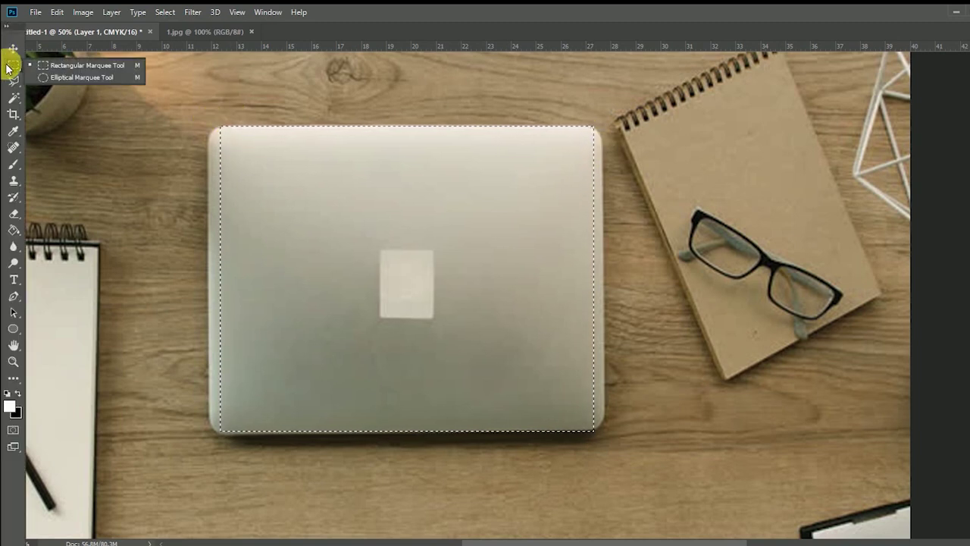
left_click(42, 78)
- Add small elliptical curves at the laptop's top-left and top-right selection corners
left_click(277, 157)
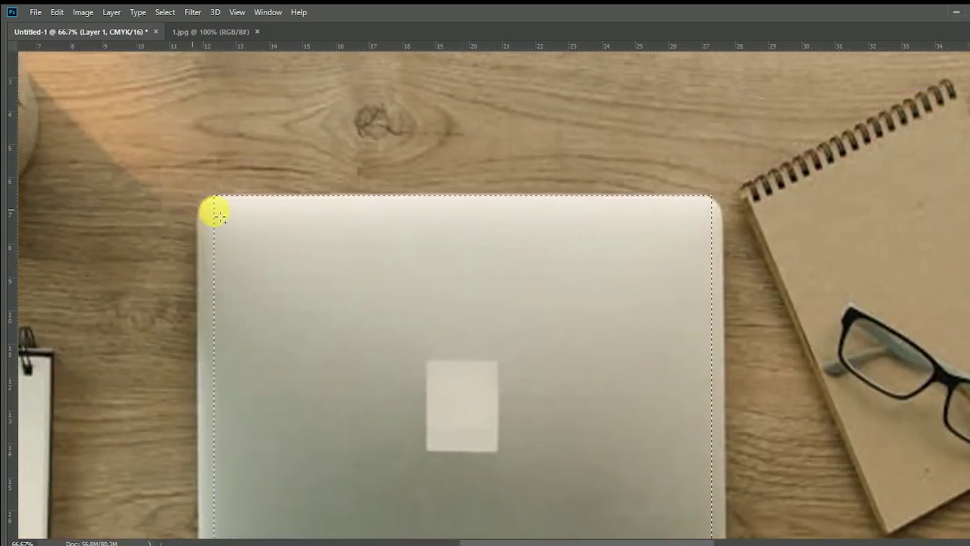
left_click_drag(216, 205, 246, 259)
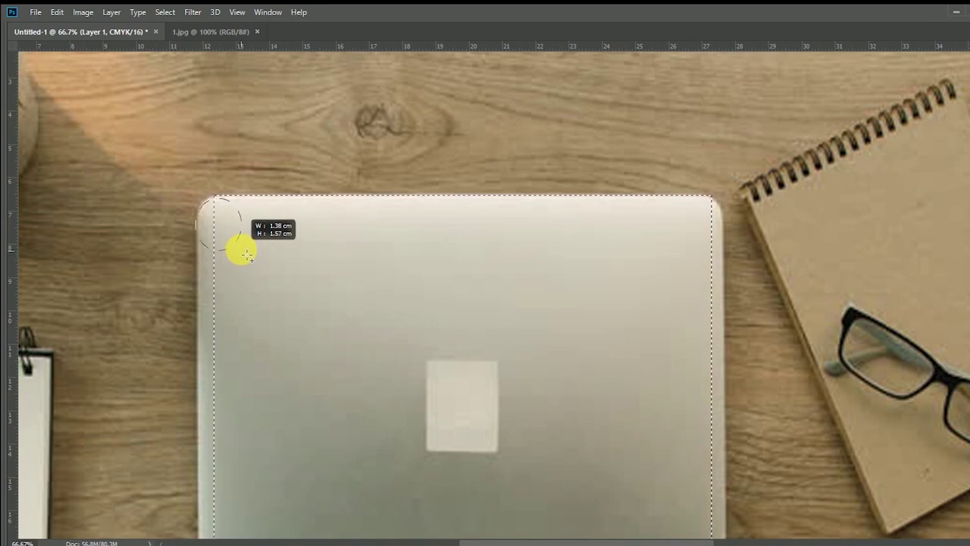
left_click_drag(244, 244, 244, 243)
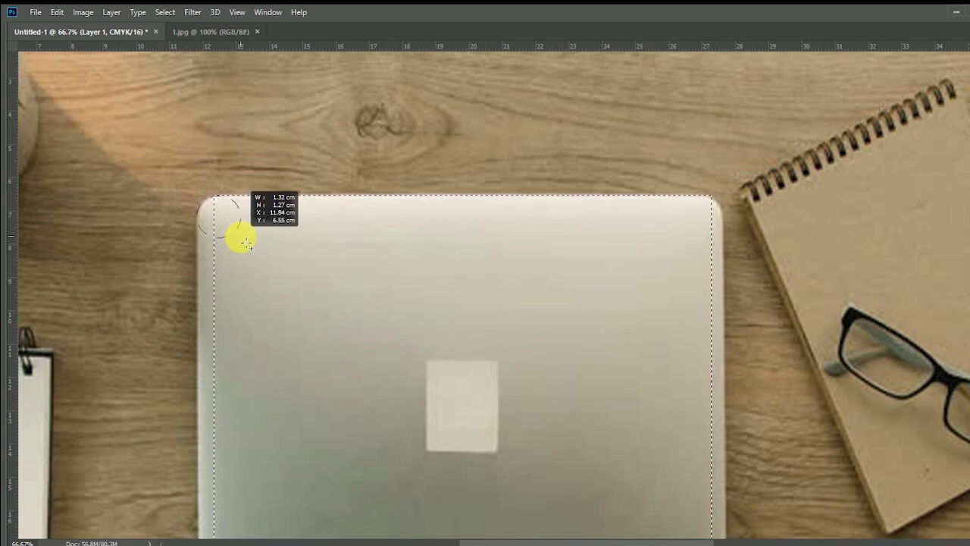
left_click_drag(246, 242, 246, 243)
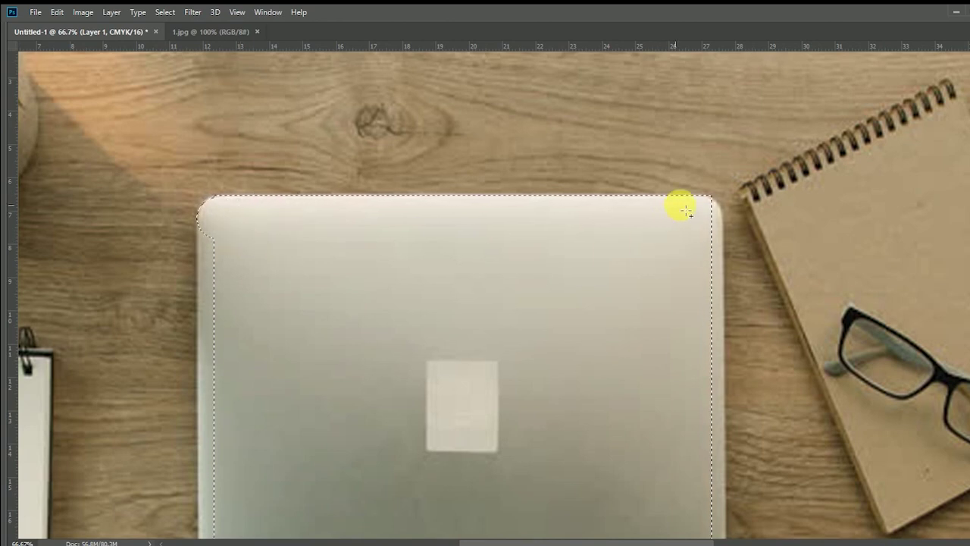
left_click_drag(693, 203, 726, 234)
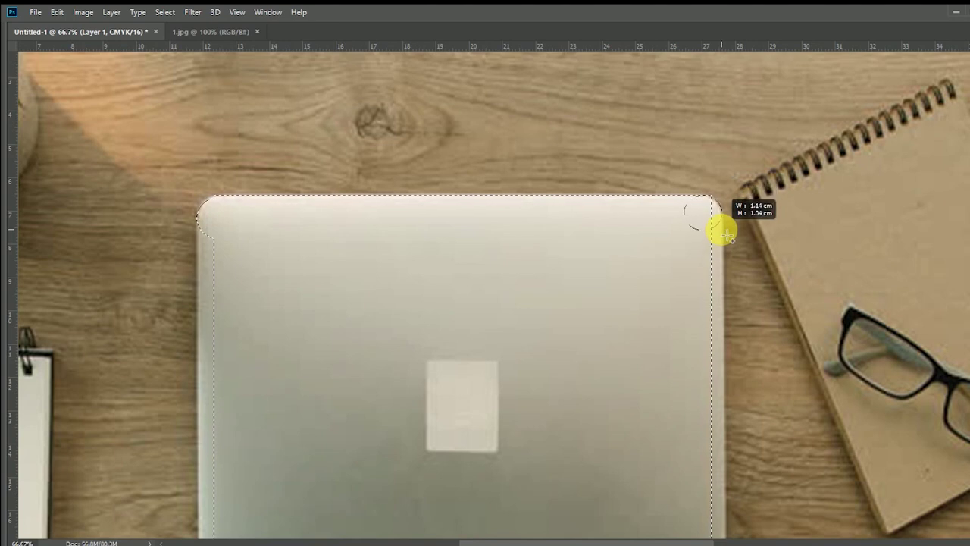
left_click_drag(725, 234, 725, 235)
- Add elliptical curves at the laptop's bottom-right and bottom-left selection corners
left_click_drag(637, 363, 617, 156)
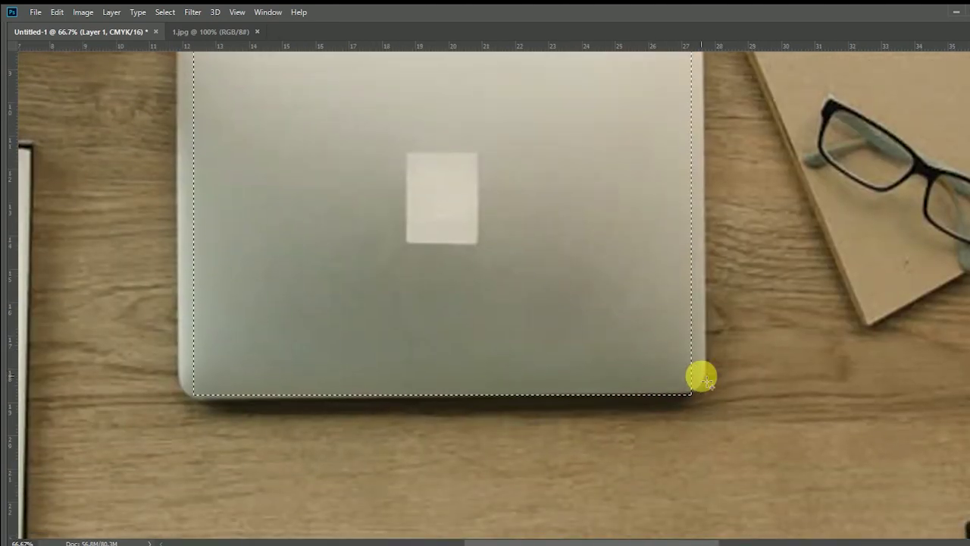
left_click_drag(673, 357, 709, 394)
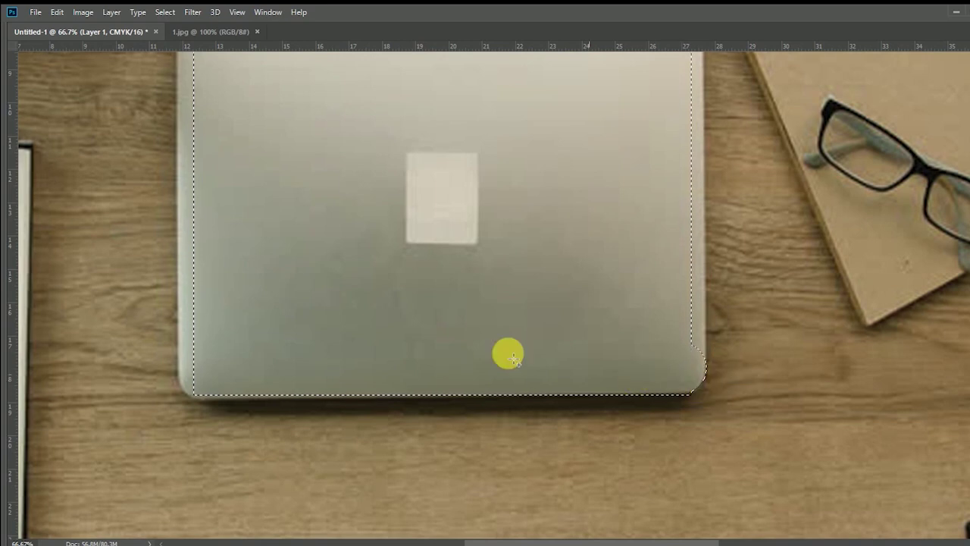
left_click_drag(403, 321, 502, 325)
mouse_move(312, 379)
left_mouse_down()
mouse_move(362, 416)
mouse_move(353, 407)
left_mouse_up()
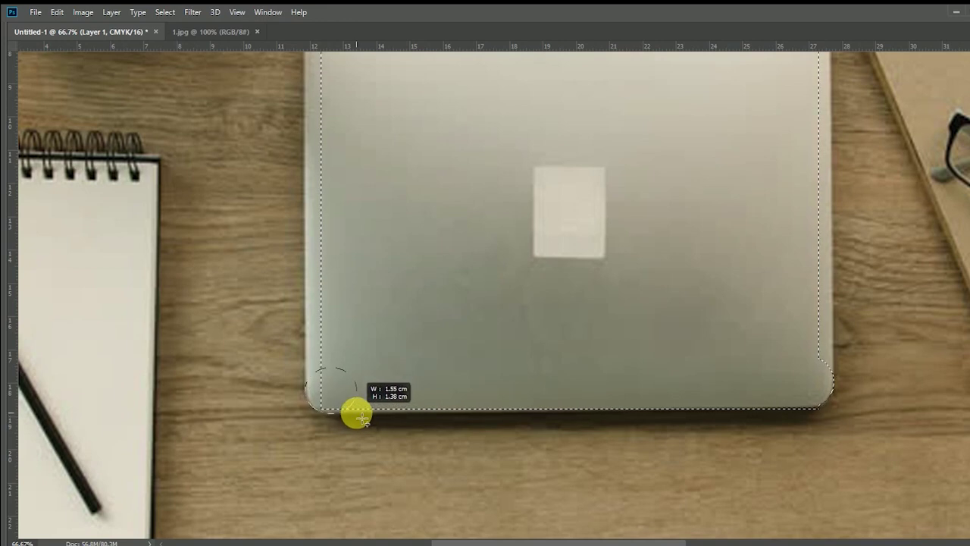
mouse_move(366, 292)
left_mouse_down()
mouse_move(364, 444)
mouse_move(335, 310)
mouse_move(340, 331)
left_mouse_up()
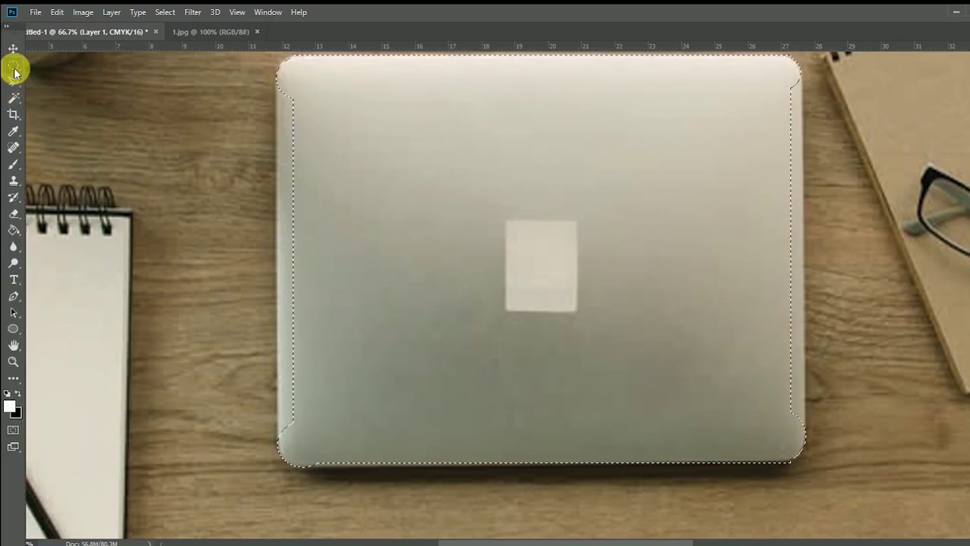
- Fill the gap along the laptop's left edge with a rectangular strip
right_click(15, 72)
left_click(35, 65)
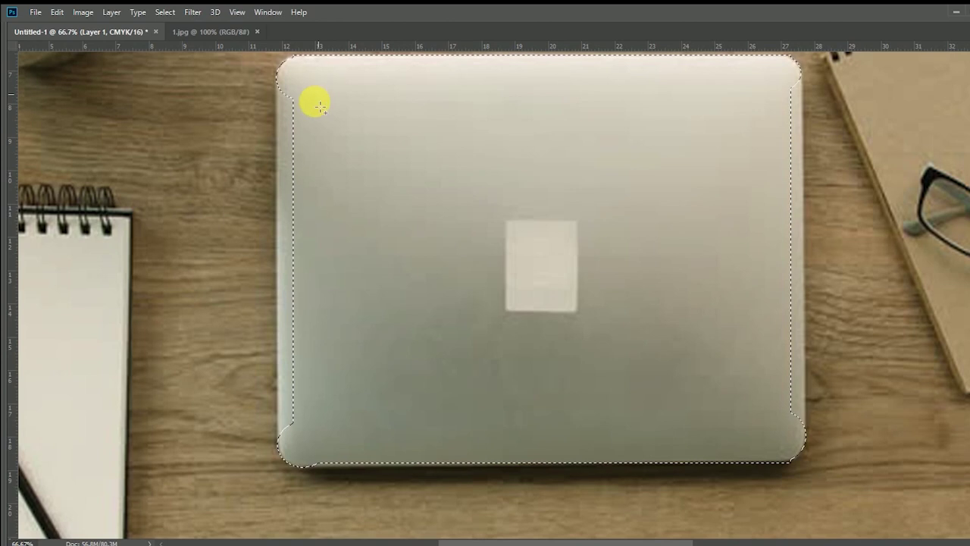
left_click_drag(320, 107, 279, 341)
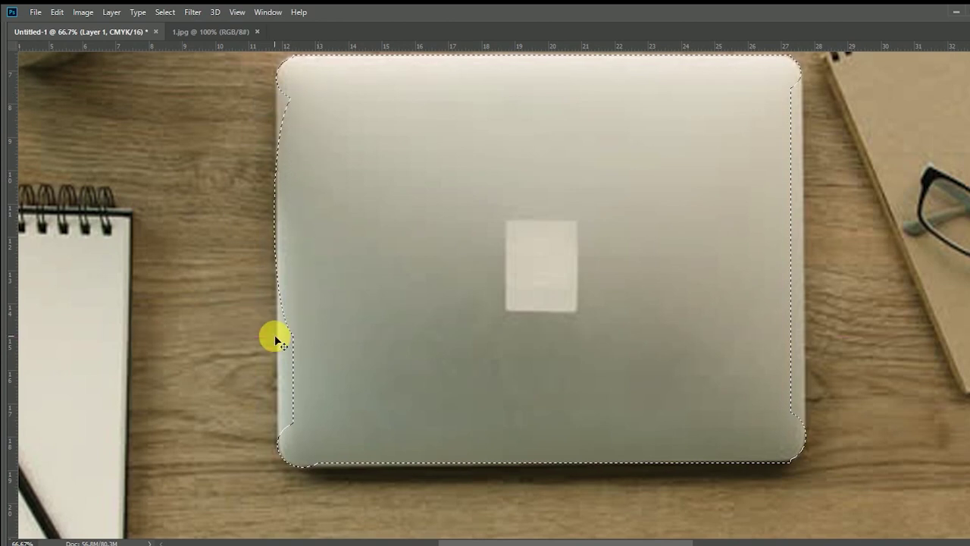
key("ctrl+z")
right_click(12, 67)
left_click(43, 65)
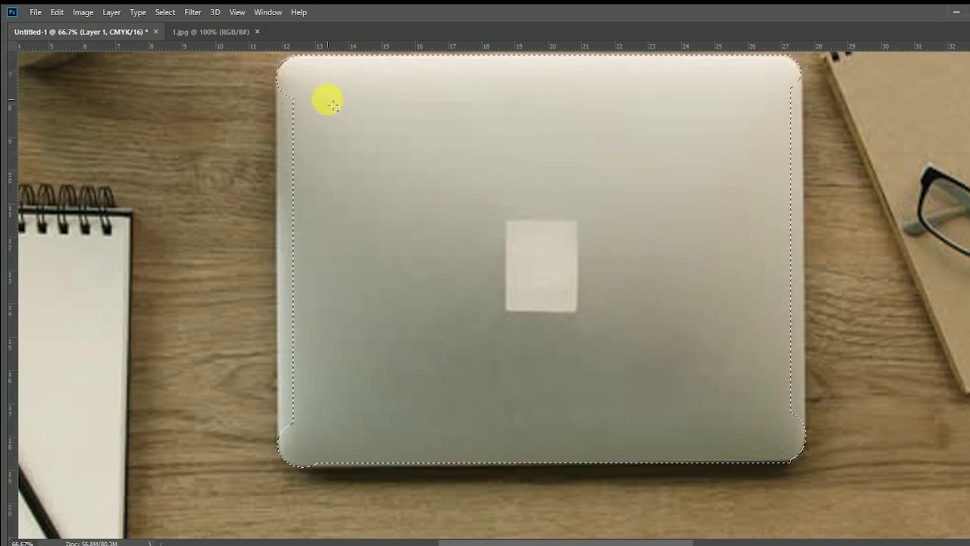
mouse_move(328, 90)
left_mouse_down()
mouse_move(301, 504)
mouse_move(280, 458)
left_mouse_up()
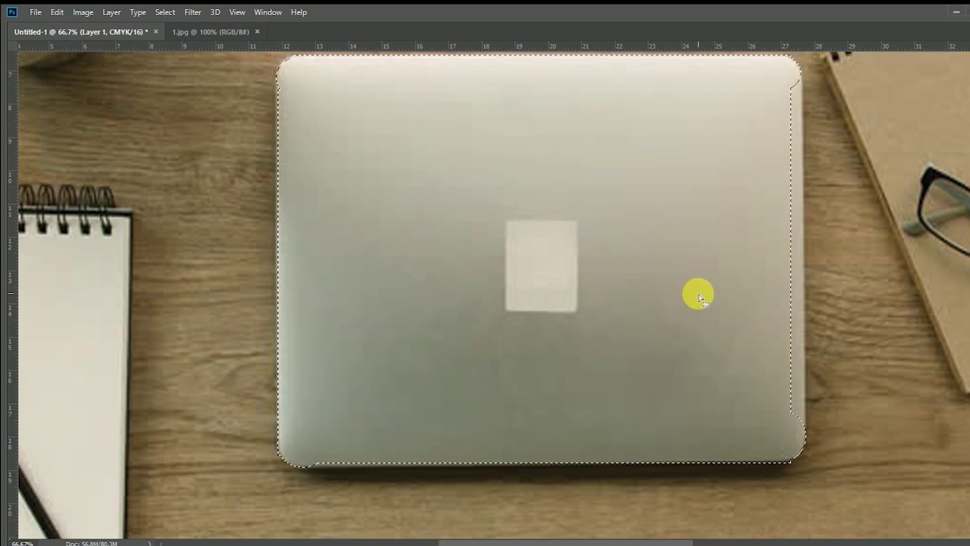
- Fill the gaps along the laptop's right edge and upper left side
left_click_drag(696, 304, 667, 330)
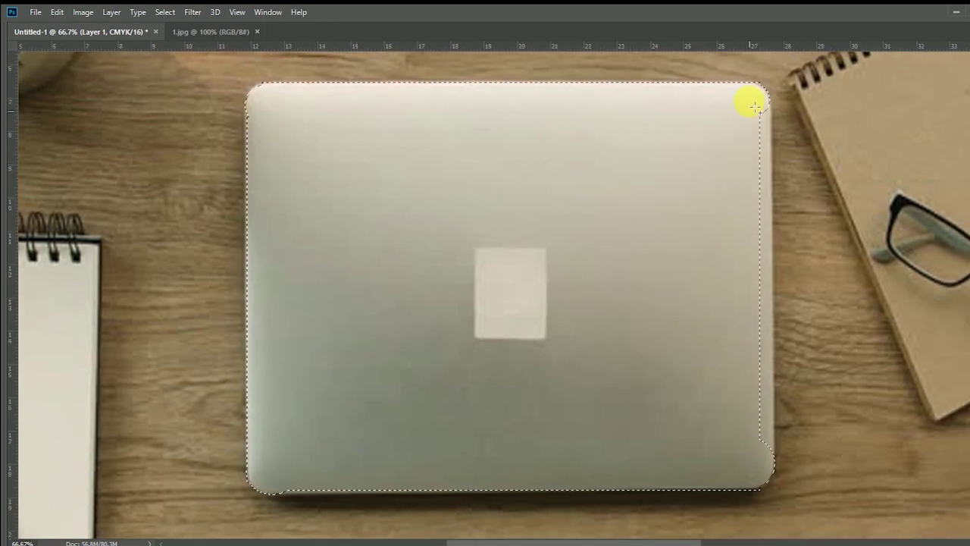
mouse_move(744, 113)
left_mouse_down()
mouse_move(769, 282)
mouse_move(761, 340)
mouse_move(774, 469)
left_mouse_up()
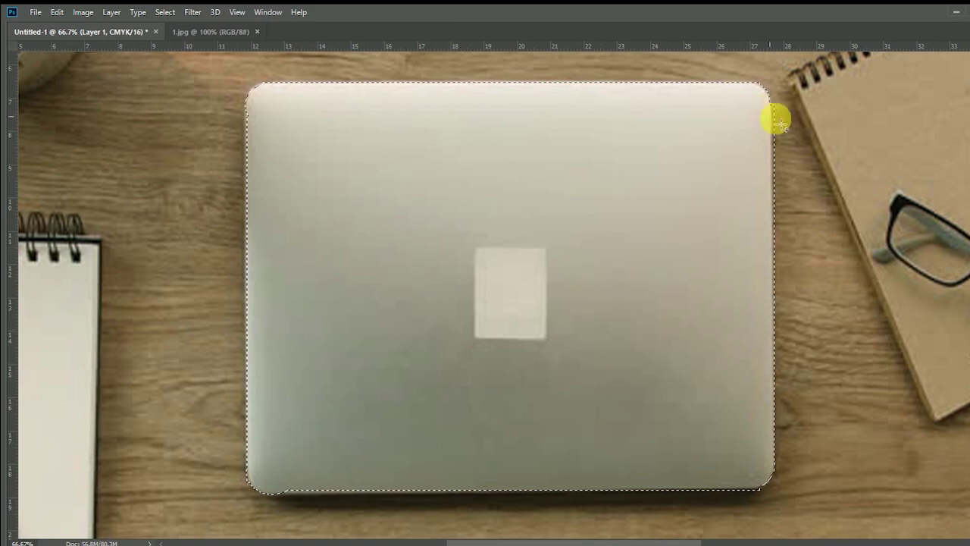
left_click_drag(796, 100, 778, 465)
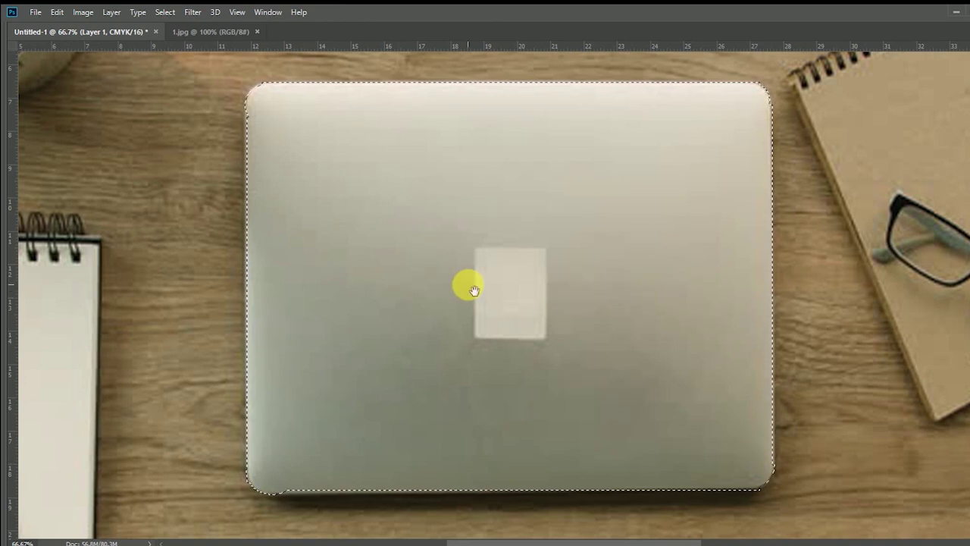
left_click_drag(467, 284, 472, 292)
left_click_drag(284, 121, 257, 250)
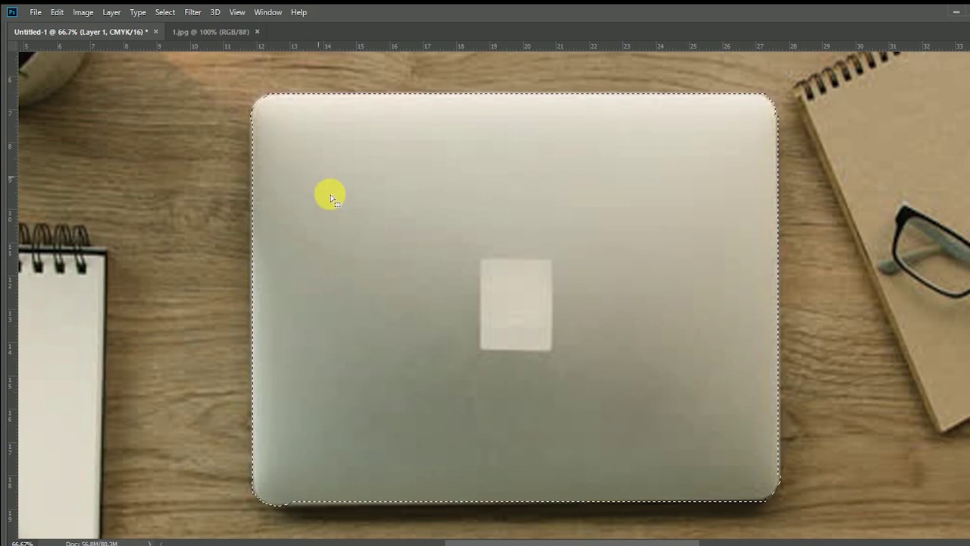
- Fill the gaps along the laptop's bottom edge and the step beneath it
scroll(558, 297, "down", 1)
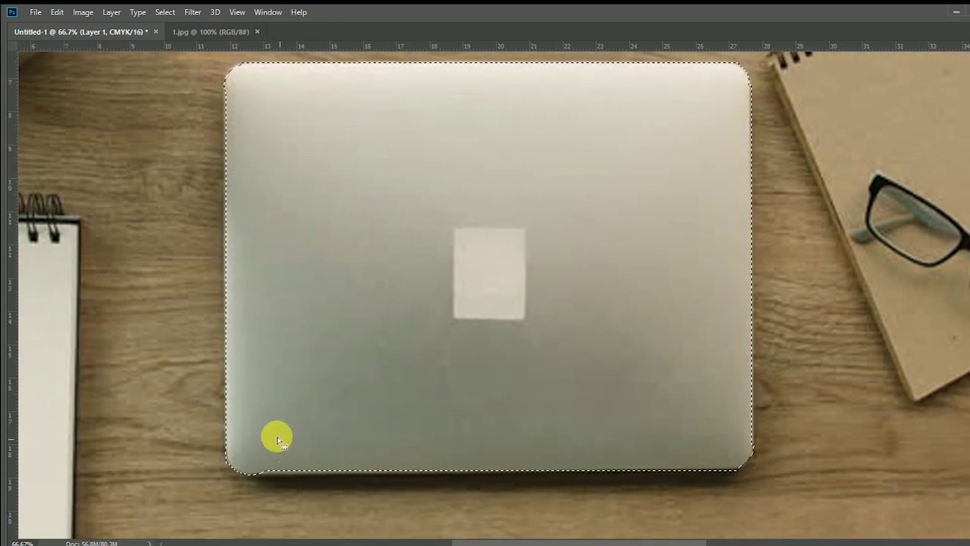
left_click_drag(251, 429, 752, 476)
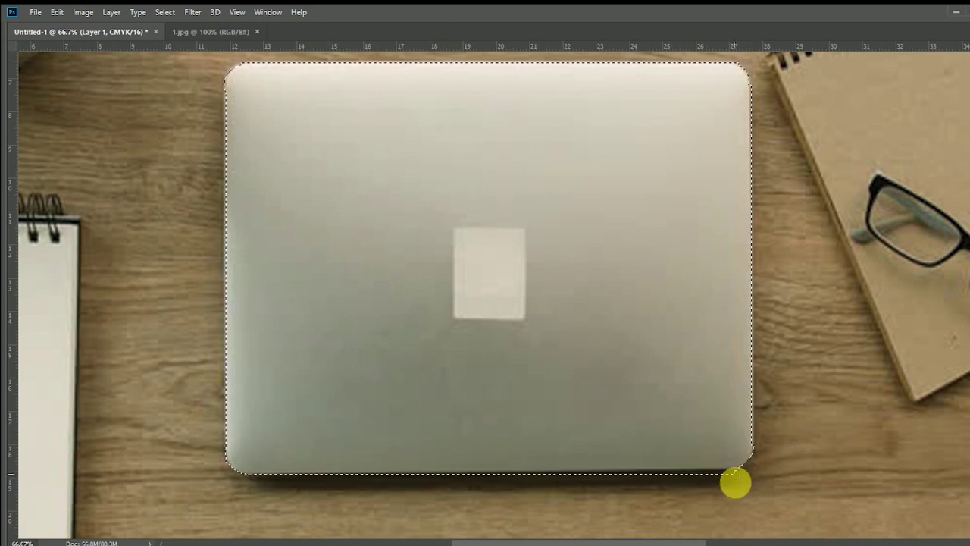
left_click_drag(621, 511, 538, 534)
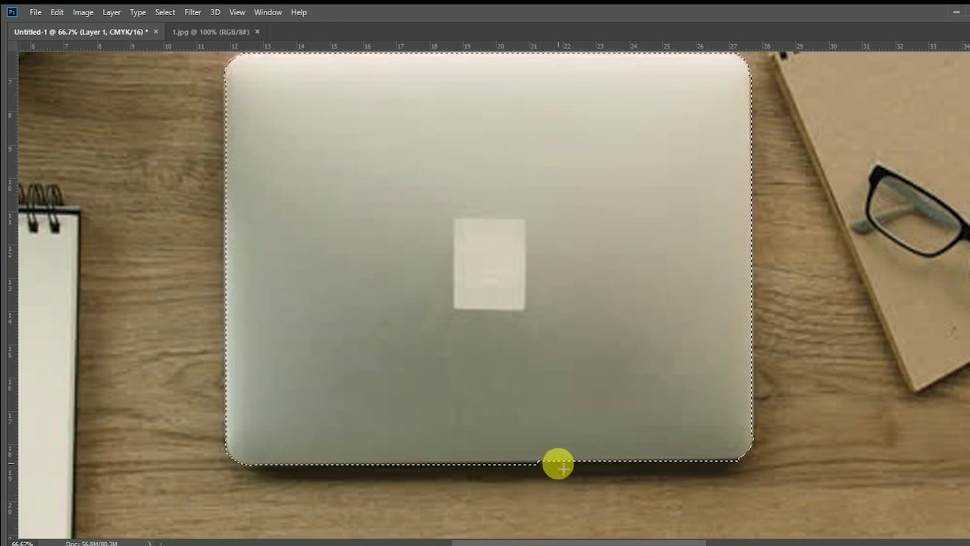
left_click_drag(557, 462, 472, 493)
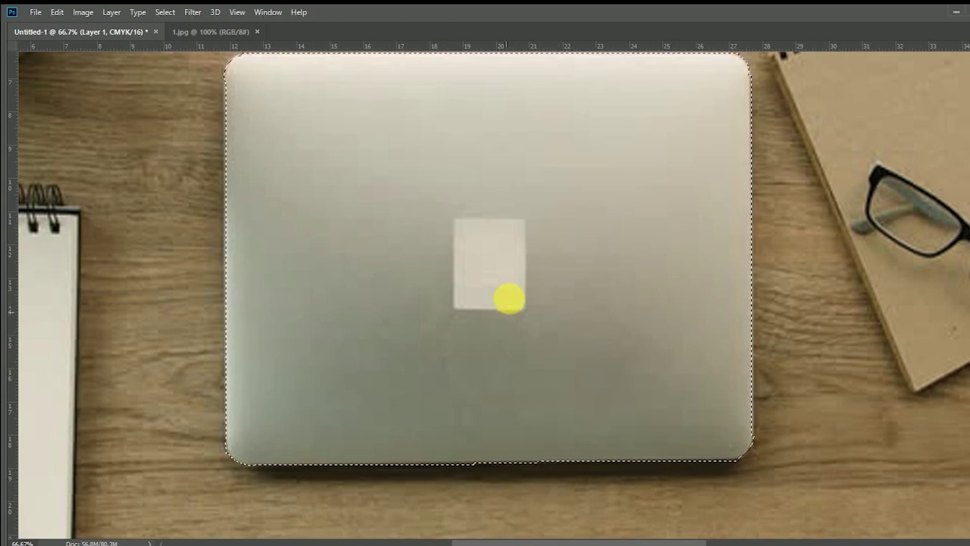
left_click_drag(509, 299, 525, 348)
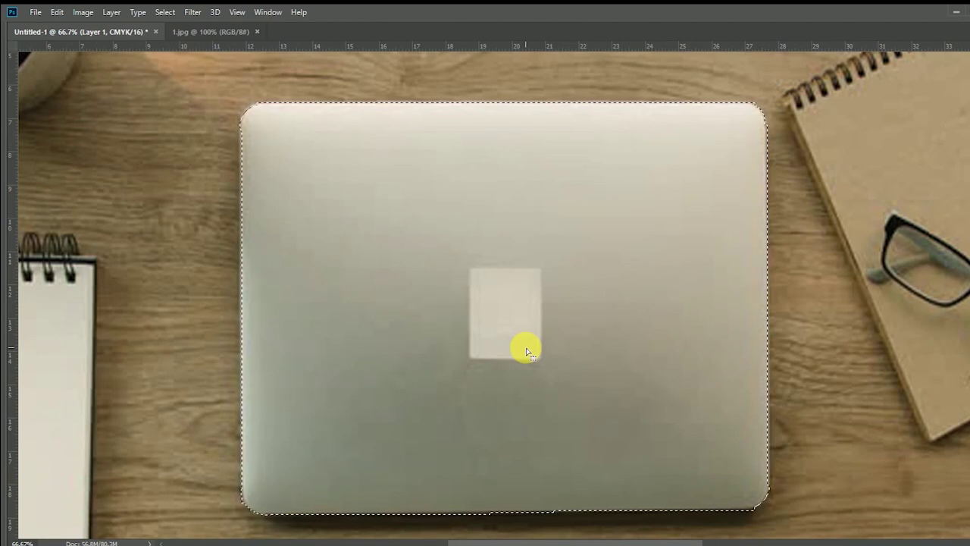
scroll(528, 351, "down", 1)
scroll(528, 351, "down", 1)
scroll(528, 351, "up", 1)
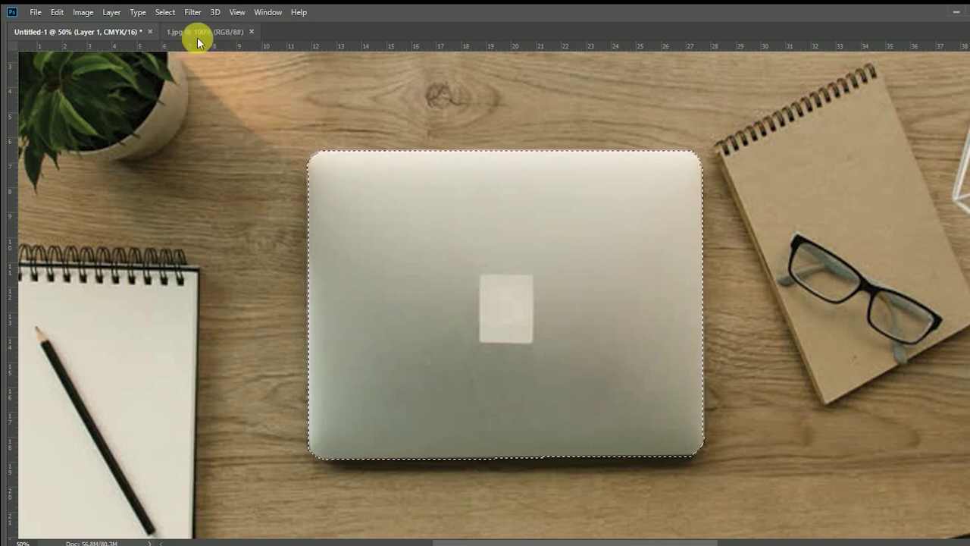
- Copy the selected laptop onto a new Layer 2 and start transforming it
key("ctrl+j")
left_click(450, 226)
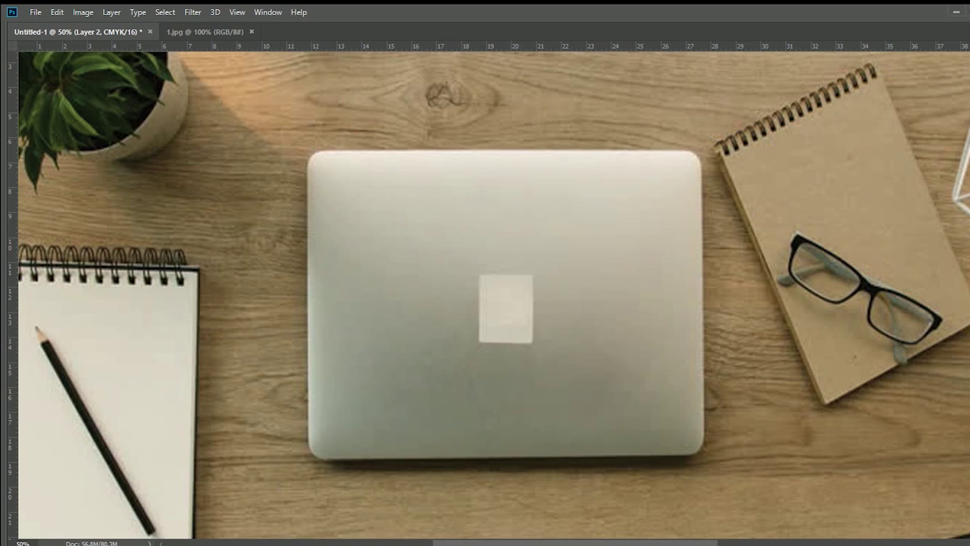
key("Tab")
key("ctrl+t")
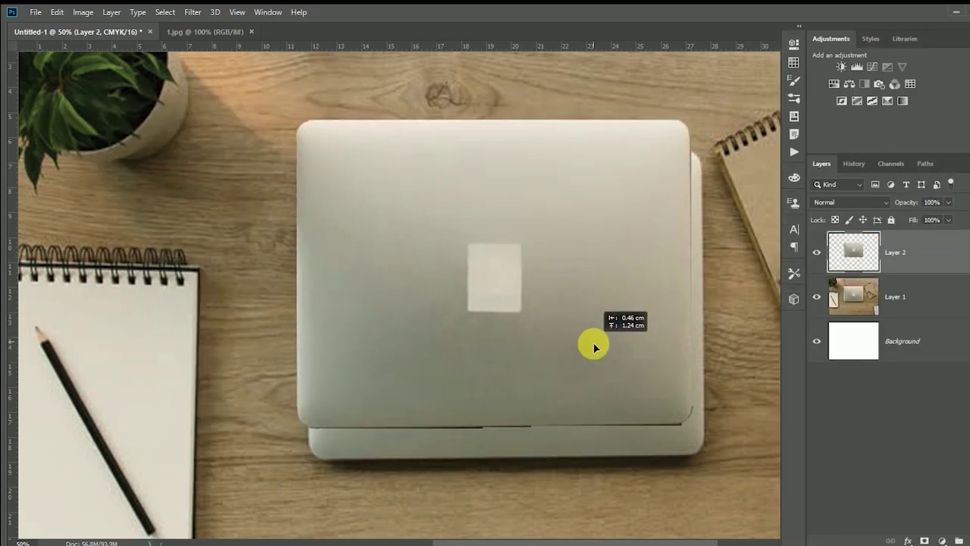
left_click_drag(603, 371, 593, 341)
key("Tab")
- Shrink the laptop copy over the original, then undo it away
mouse_move(693, 430)
left_mouse_down()
mouse_move(534, 277)
mouse_move(590, 350)
left_mouse_up()
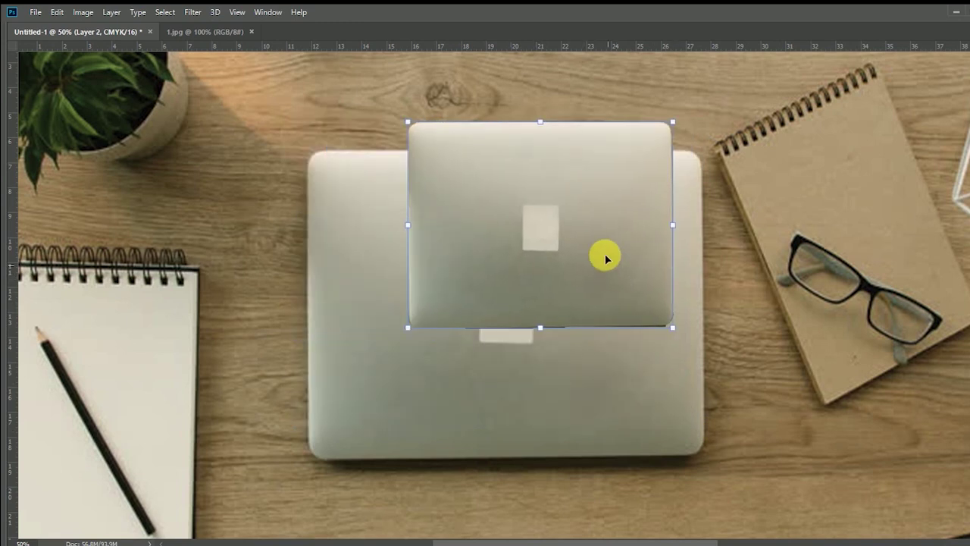
left_click_drag(591, 350, 551, 308)
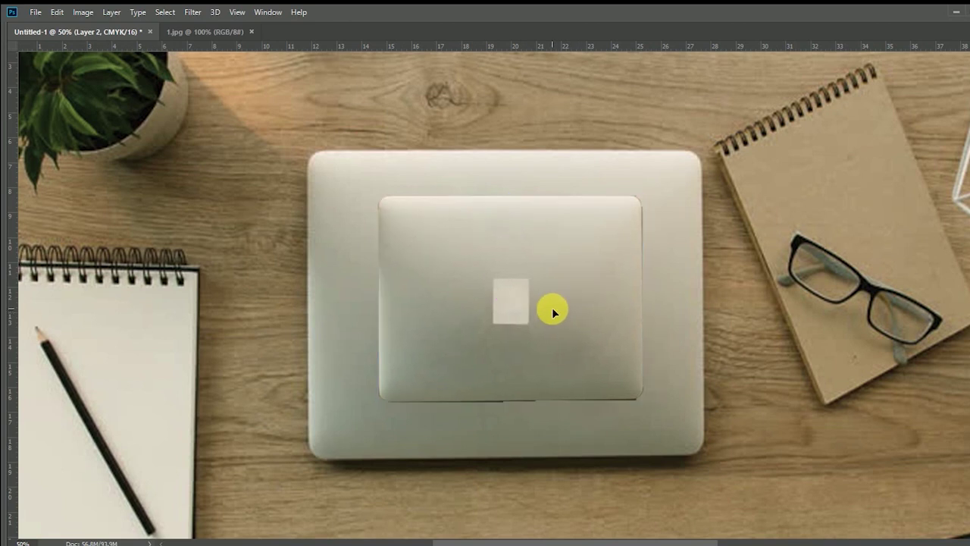
key("Return")
left_click(563, 325)
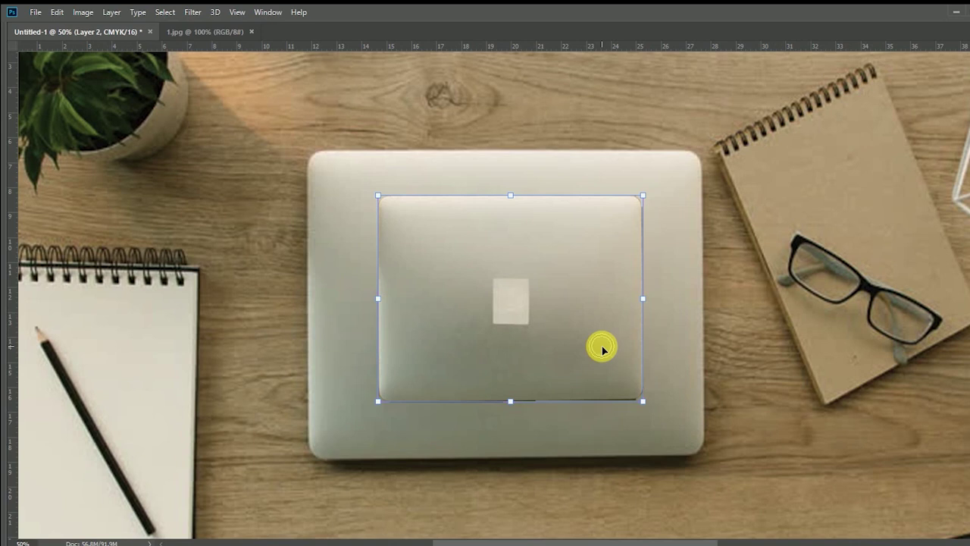
key("ctrl+z")
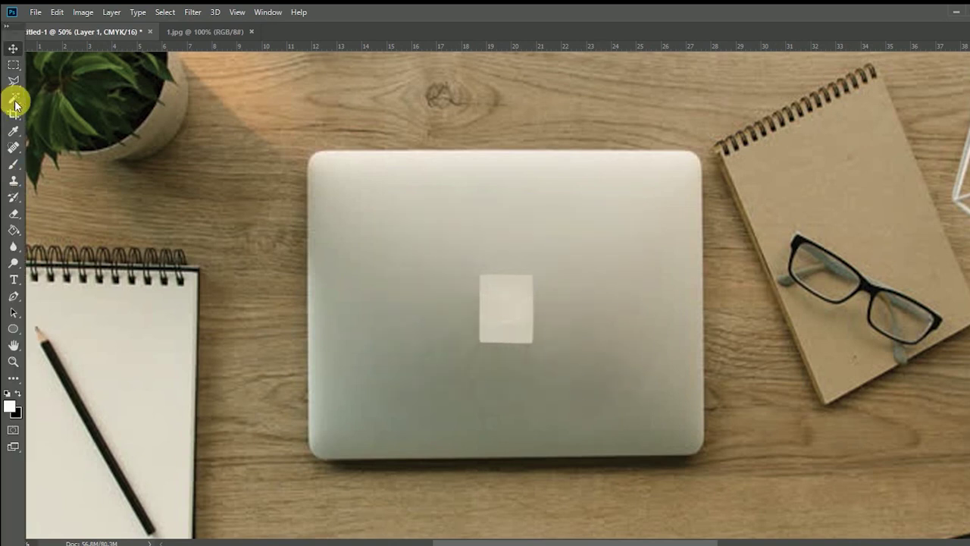
right_click(15, 89)
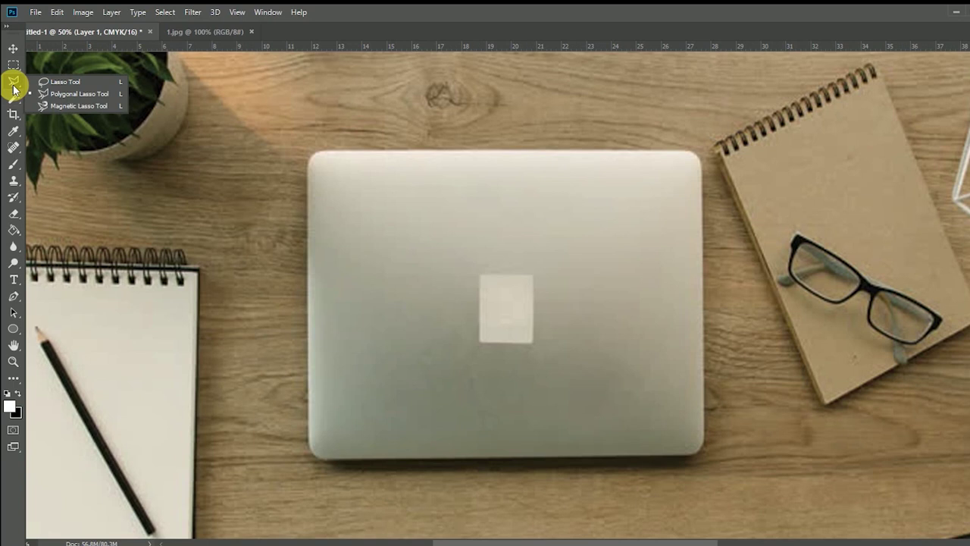
left_click(66, 92)
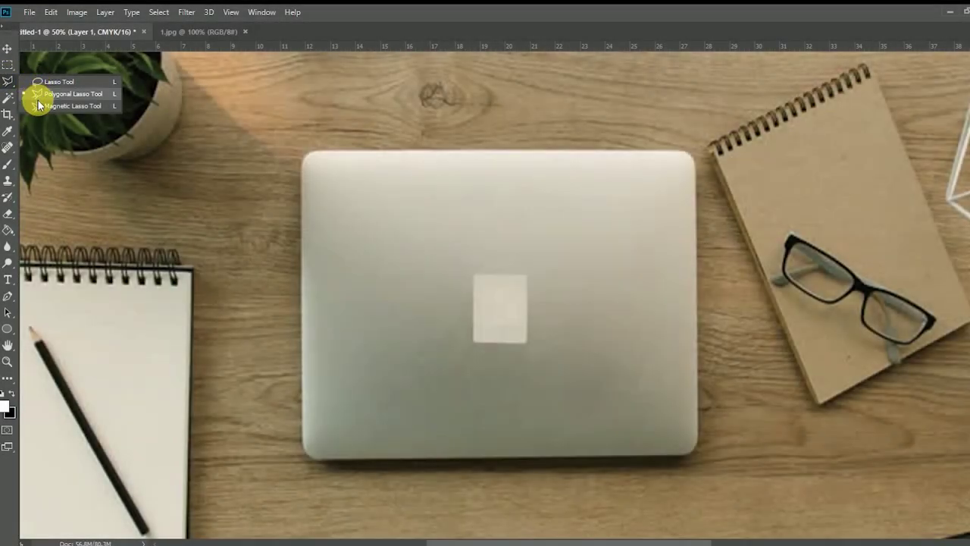
left_click(29, 93)
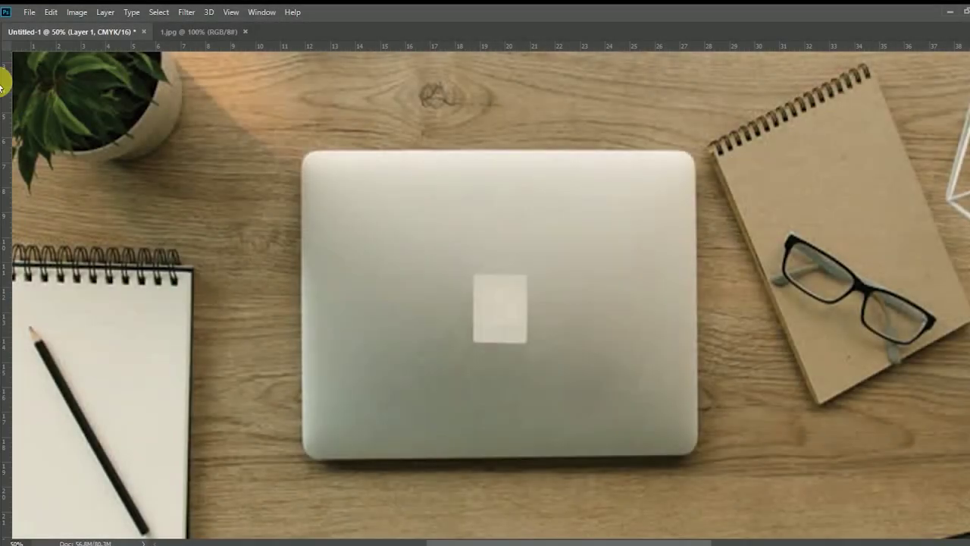
right_click(9, 85)
left_click(38, 85)
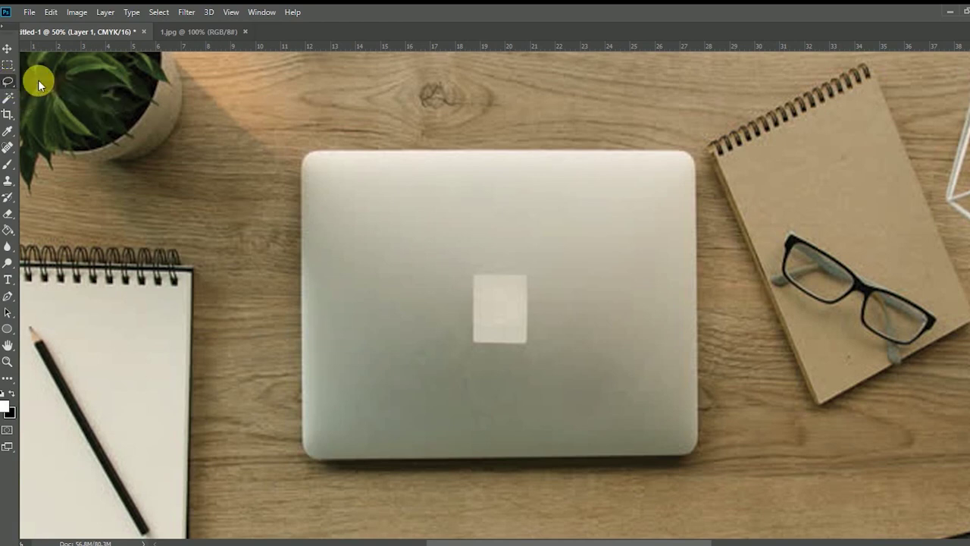
mouse_move(560, 347)
left_mouse_down()
mouse_move(582, 292)
mouse_move(433, 363)
mouse_move(426, 352)
left_mouse_up()
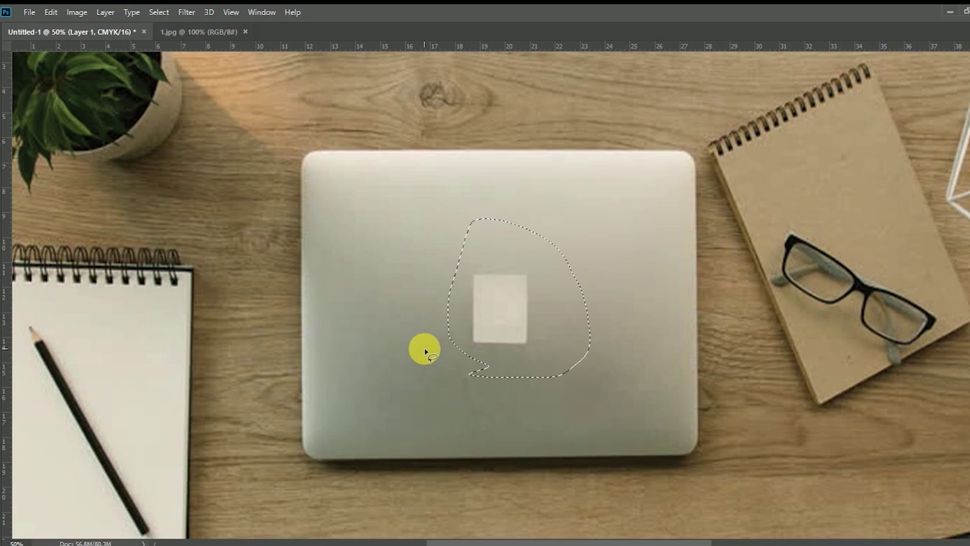
mouse_move(564, 358)
left_mouse_down()
mouse_move(577, 274)
mouse_move(588, 372)
mouse_move(621, 413)
mouse_move(617, 375)
mouse_move(356, 384)
mouse_move(430, 434)
mouse_move(644, 350)
left_mouse_up()
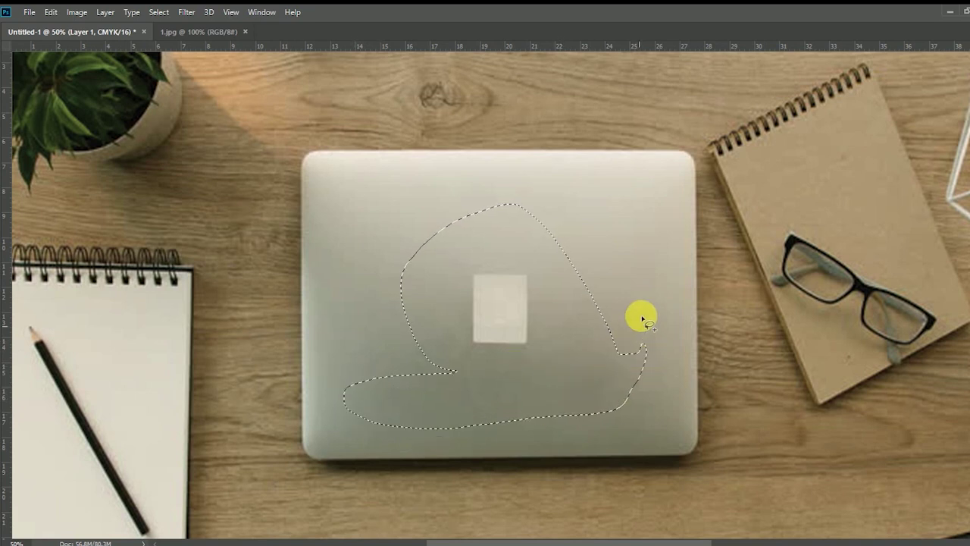
mouse_move(628, 240)
left_mouse_down()
mouse_move(551, 318)
mouse_move(599, 216)
left_mouse_up()
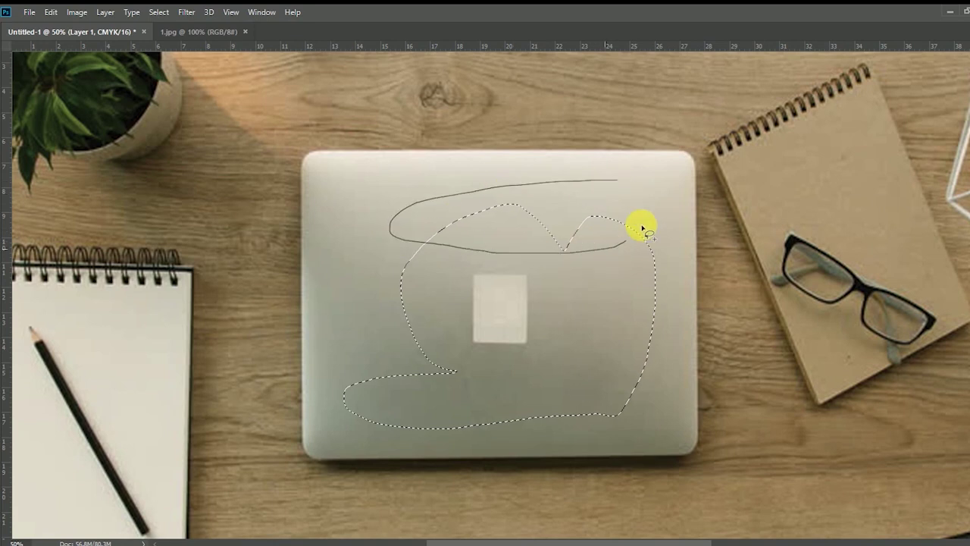
left_click_drag(505, 189, 592, 182)
mouse_move(409, 196)
left_mouse_down()
mouse_move(450, 389)
mouse_move(400, 434)
mouse_move(329, 356)
mouse_move(417, 190)
mouse_move(437, 206)
mouse_move(385, 210)
mouse_move(529, 169)
left_mouse_up()
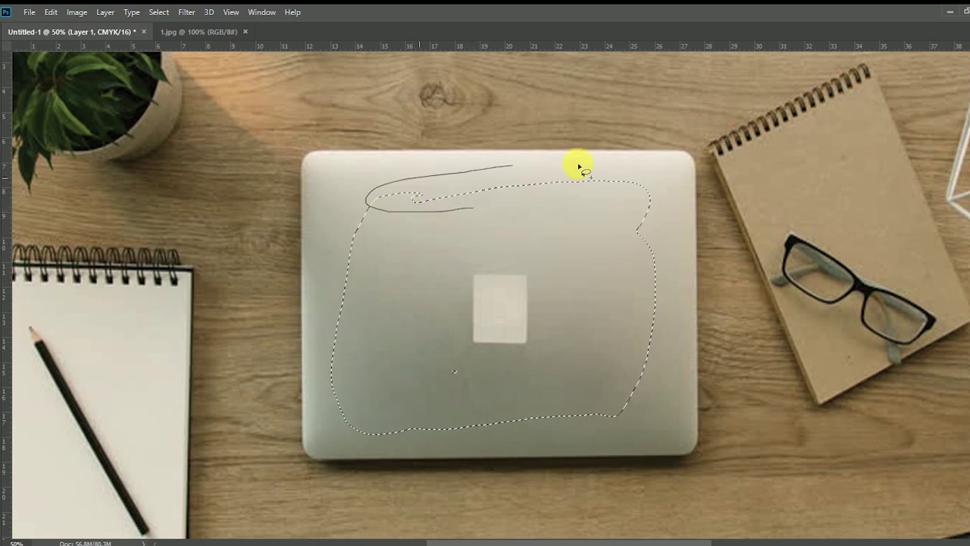
left_click_drag(681, 176, 531, 234)
mouse_move(629, 200)
left_mouse_down()
mouse_move(625, 279)
mouse_move(673, 341)
mouse_move(612, 345)
mouse_move(615, 391)
left_mouse_up()
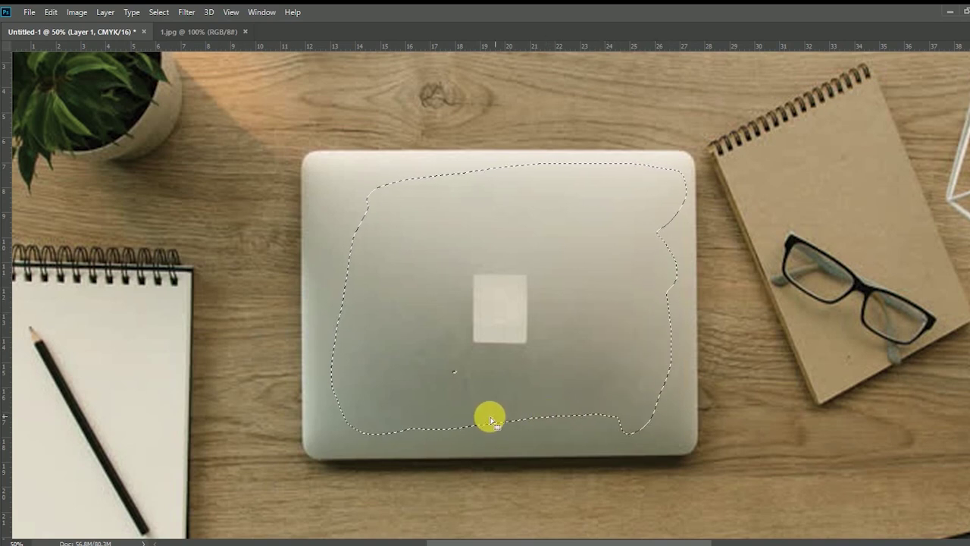
left_click_drag(474, 361, 461, 350)
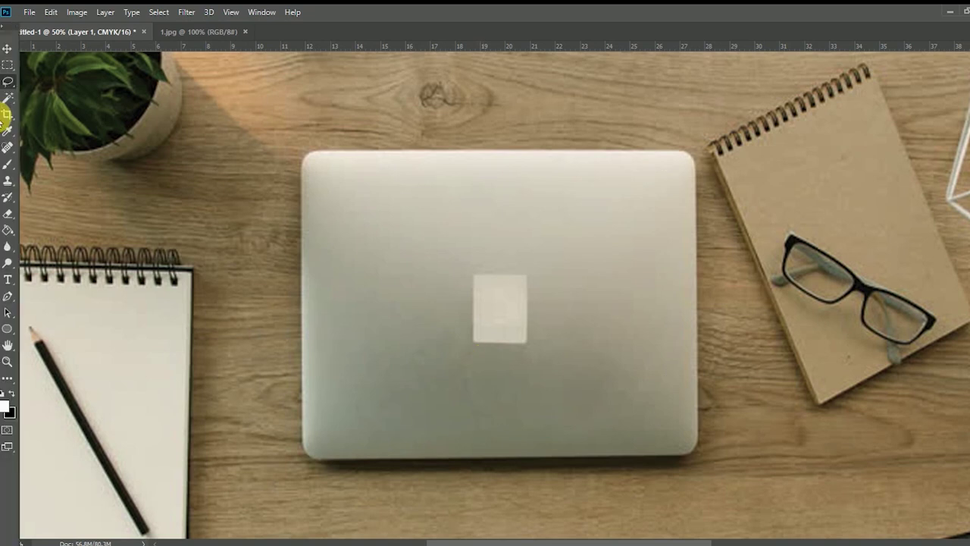
left_click(9, 99)
left_click(7, 81)
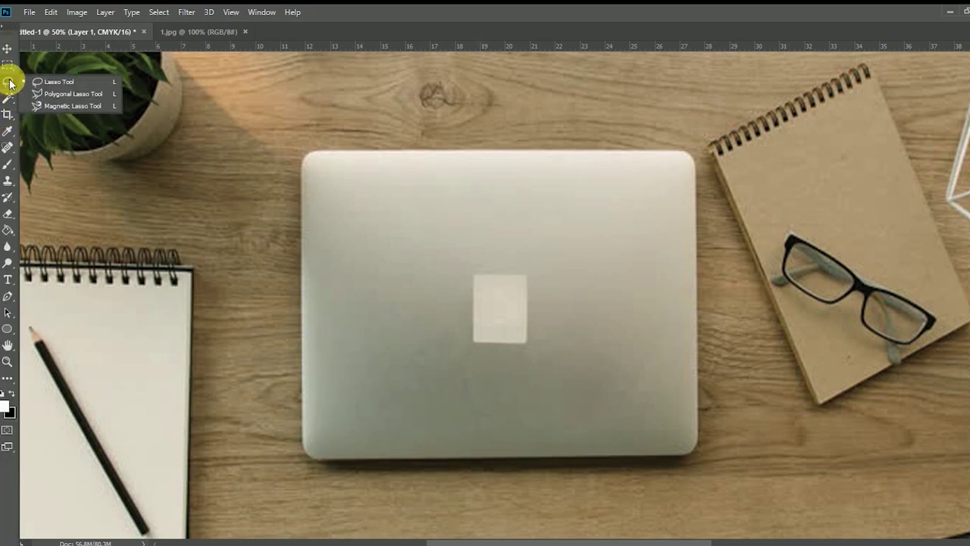
left_click(46, 97)
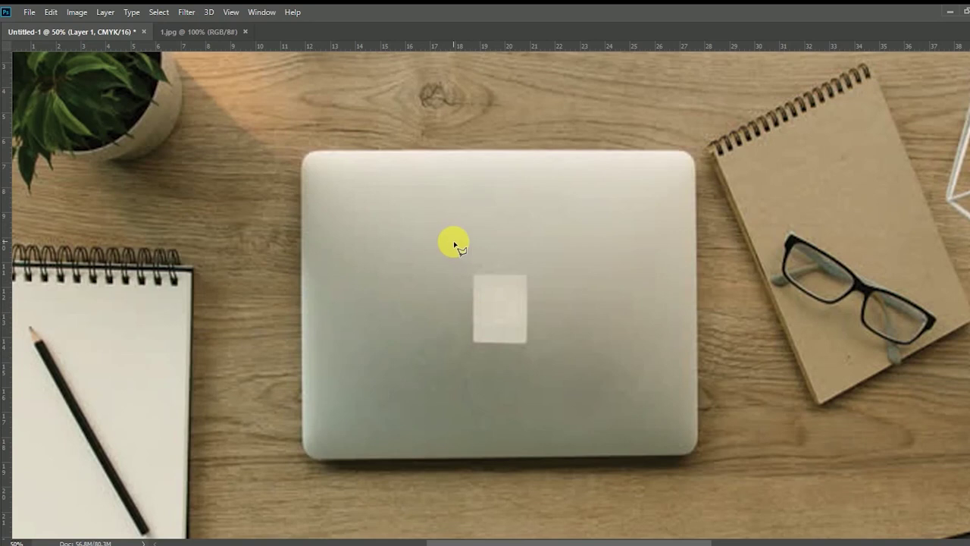
left_click(399, 210)
left_click(560, 221)
left_click(657, 212)
left_click(672, 331)
left_click(665, 407)
left_click(534, 434)
left_click(365, 430)
left_click(343, 380)
left_click(368, 304)
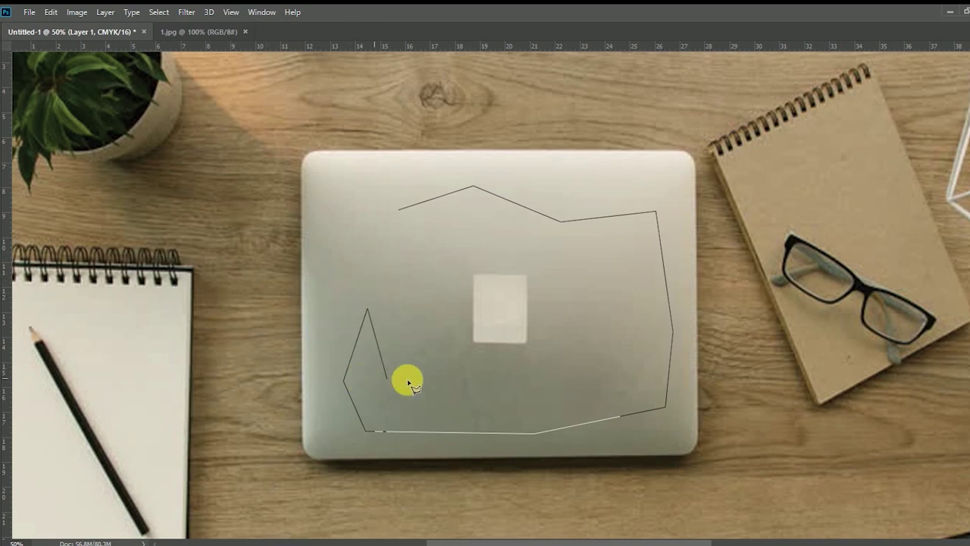
left_click(370, 263)
left_click(399, 216)
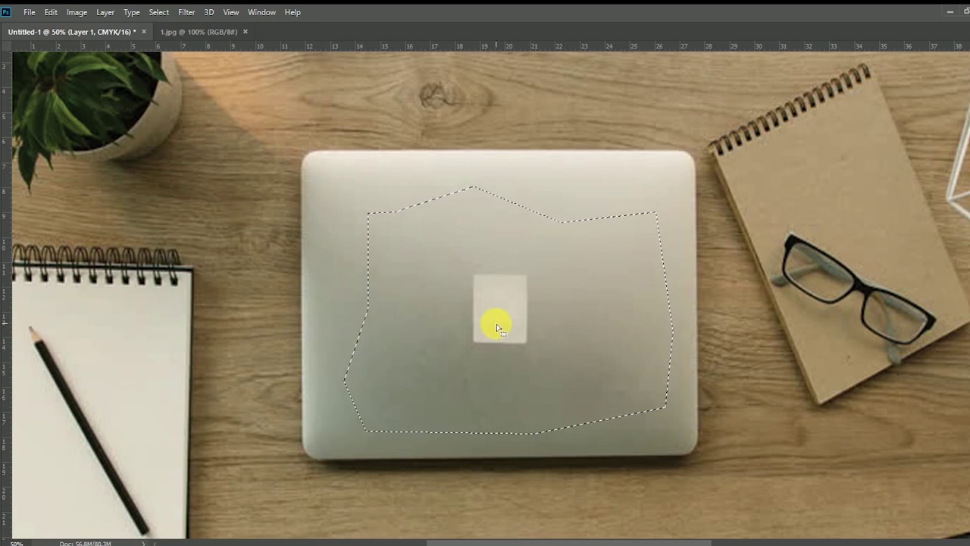
key("ctrl+d")
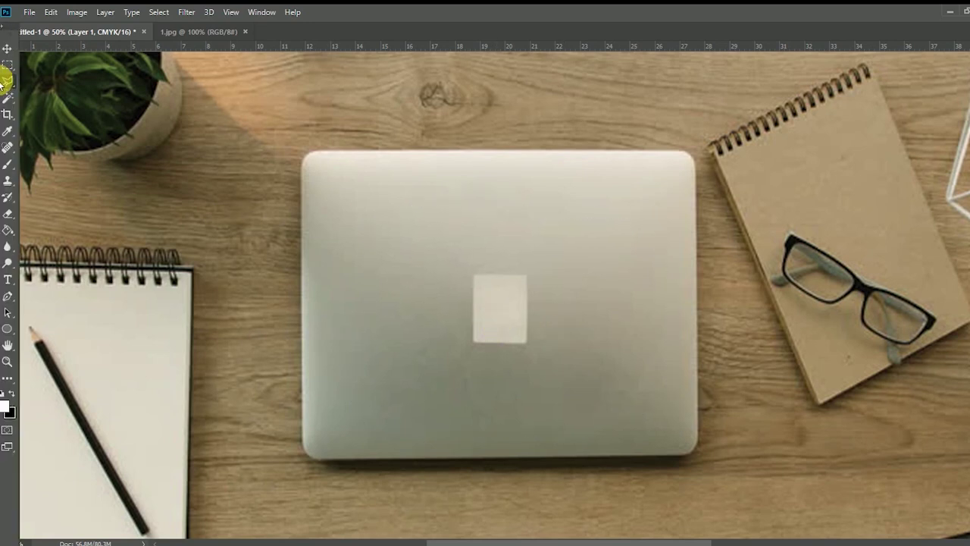
- Choose the Magnetic Lasso Tool from the lasso flyout
left_click_drag(9, 85, 52, 106)
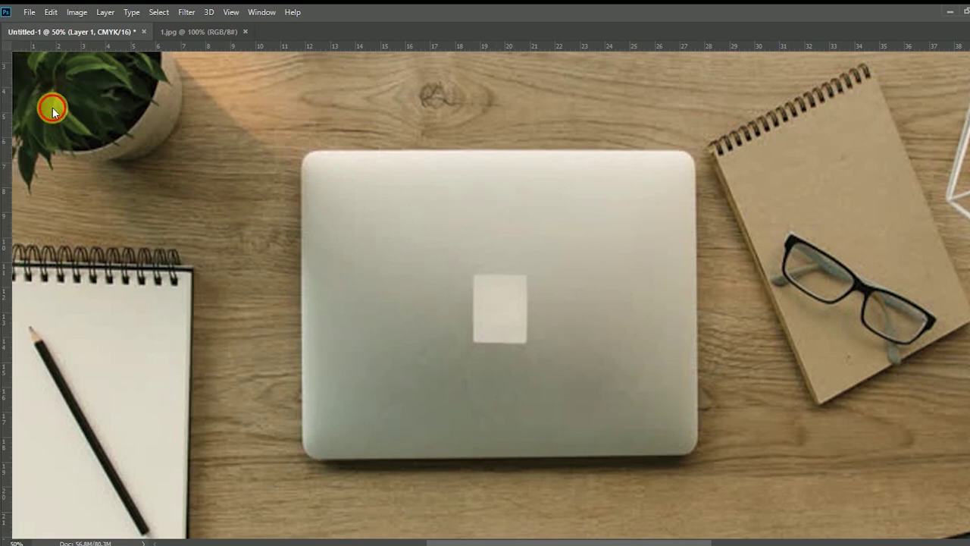
left_click_drag(7, 83, 48, 104)
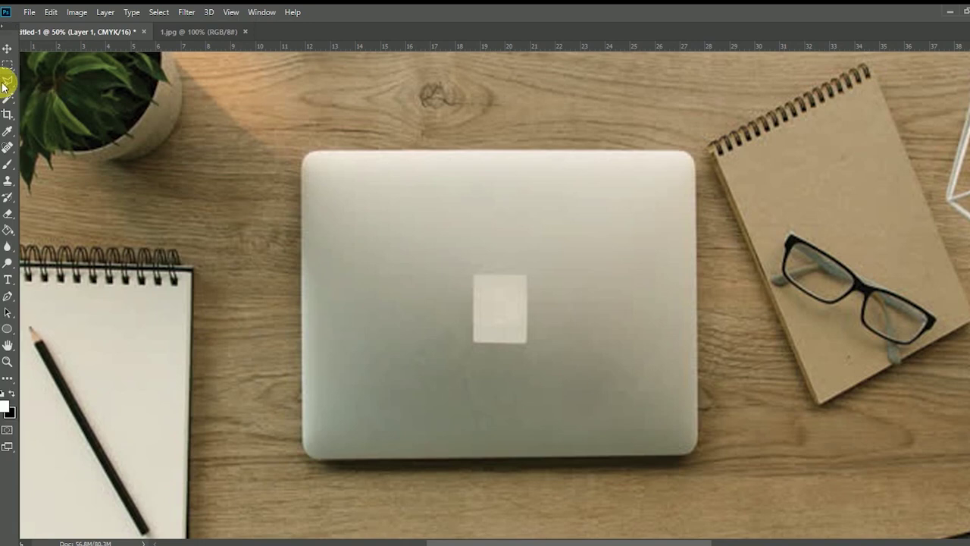
left_click(4, 78)
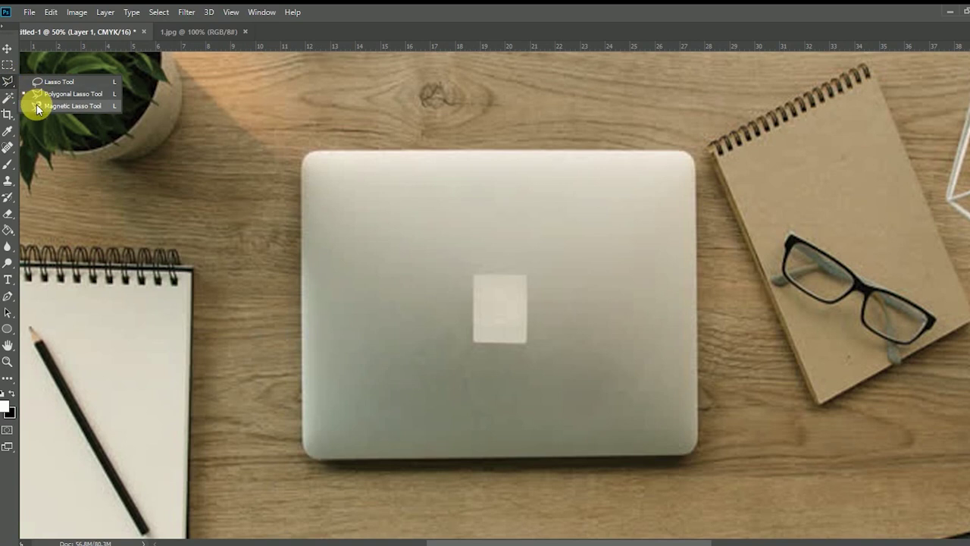
left_click_drag(12, 85, 36, 104)
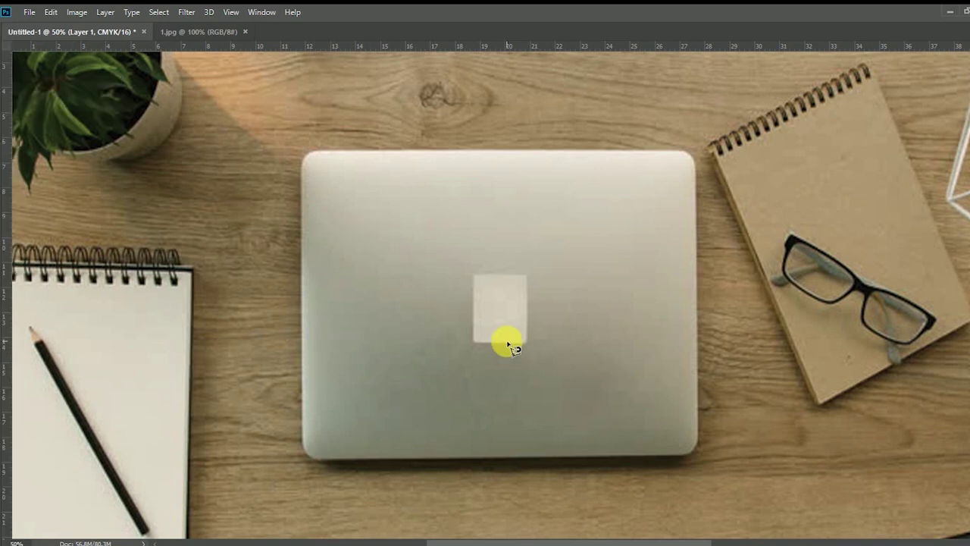
scroll(498, 341, "up", 1)
scroll(498, 338, "down", 2)
scroll(497, 335, "down", 1)
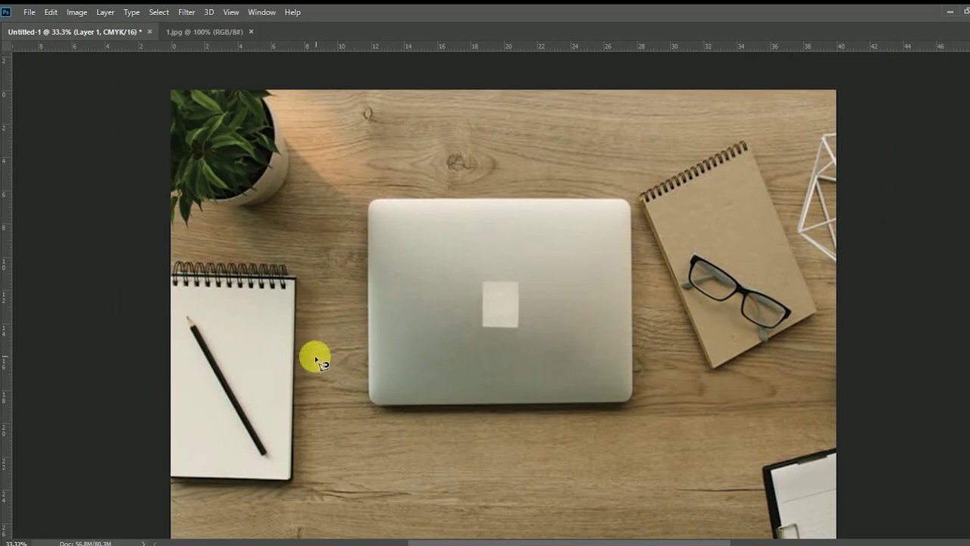
scroll(315, 359, "up", 1)
scroll(316, 357, "up", 1)
- Trace a magnetic lasso selection along the glasses' lower lens edge
left_click_drag(707, 293, 440, 314)
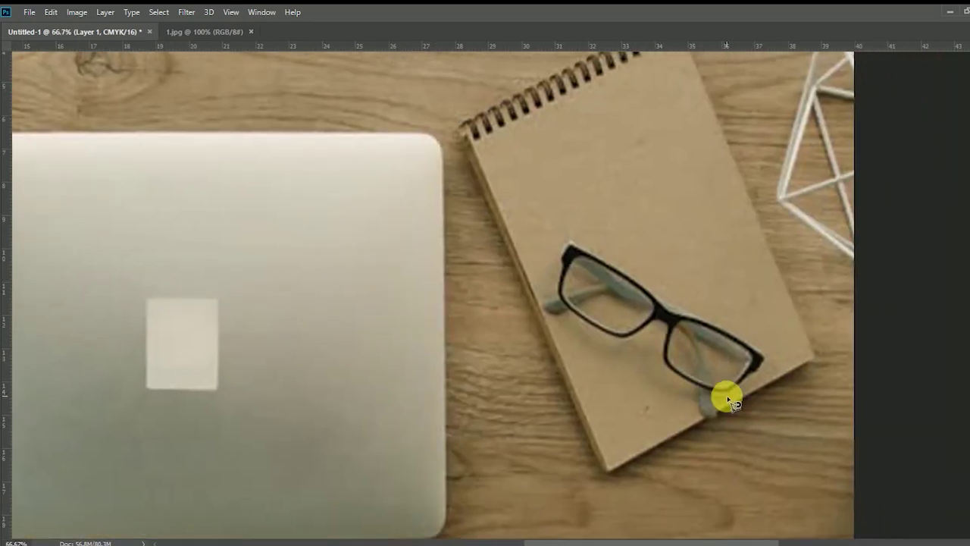
left_click_drag(710, 392, 692, 387)
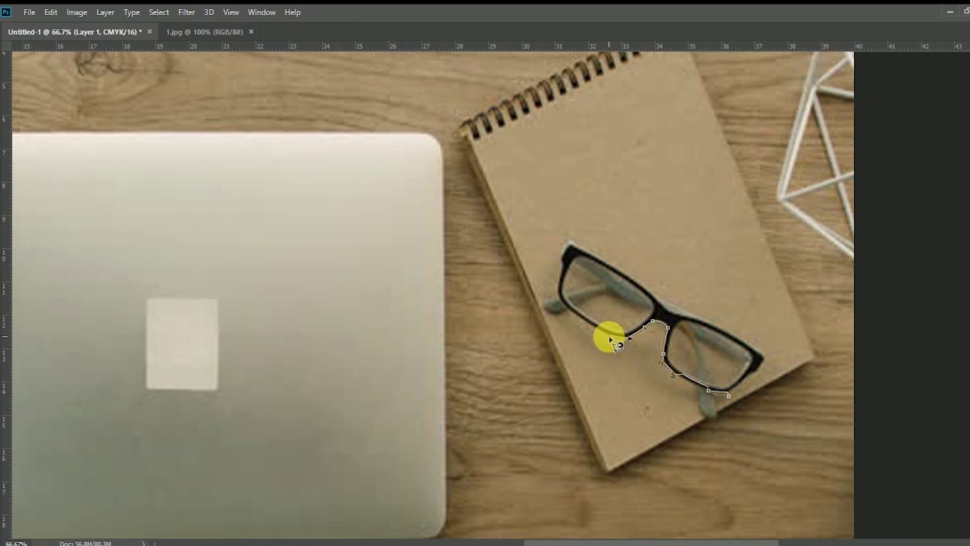
scroll(610, 339, "up", 2)
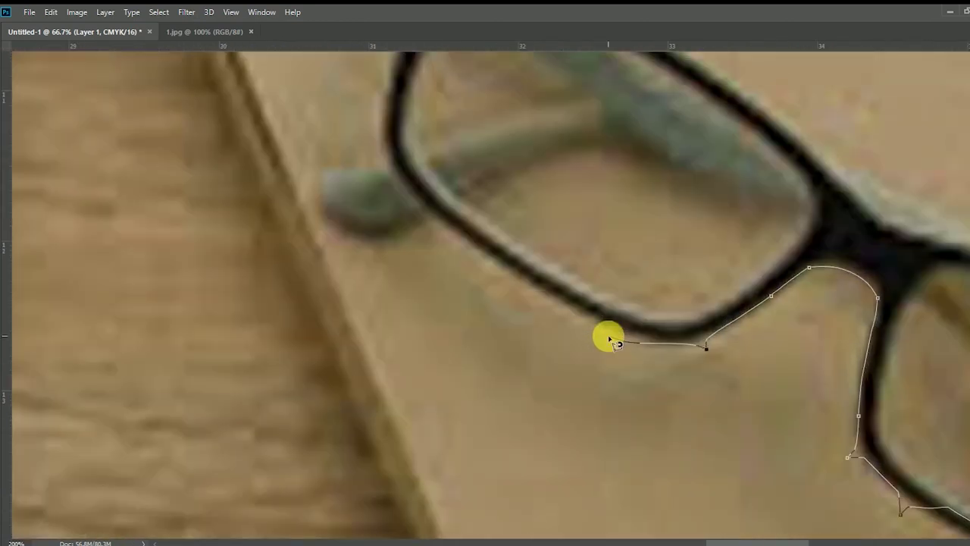
scroll(609, 337, "down", 1)
left_click_drag(629, 326, 576, 348)
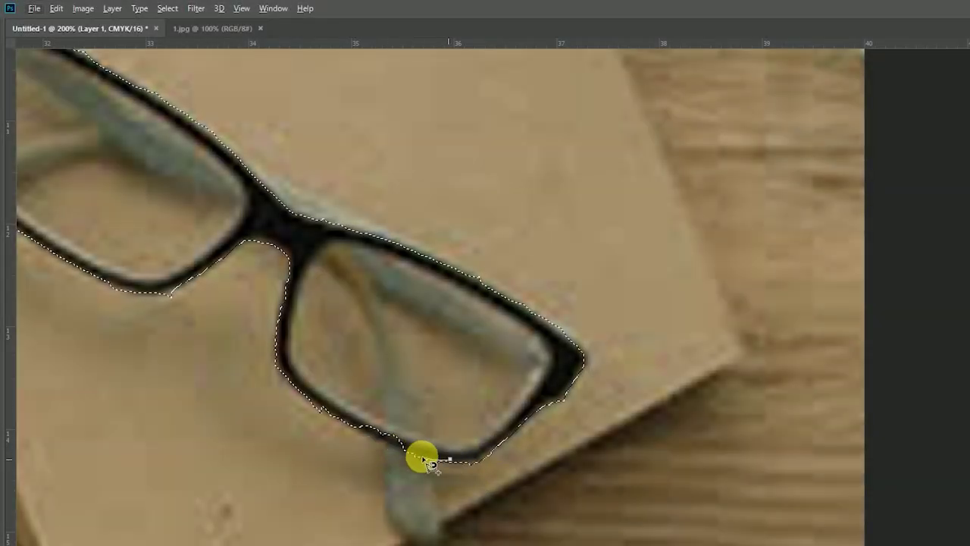
left_click(363, 432)
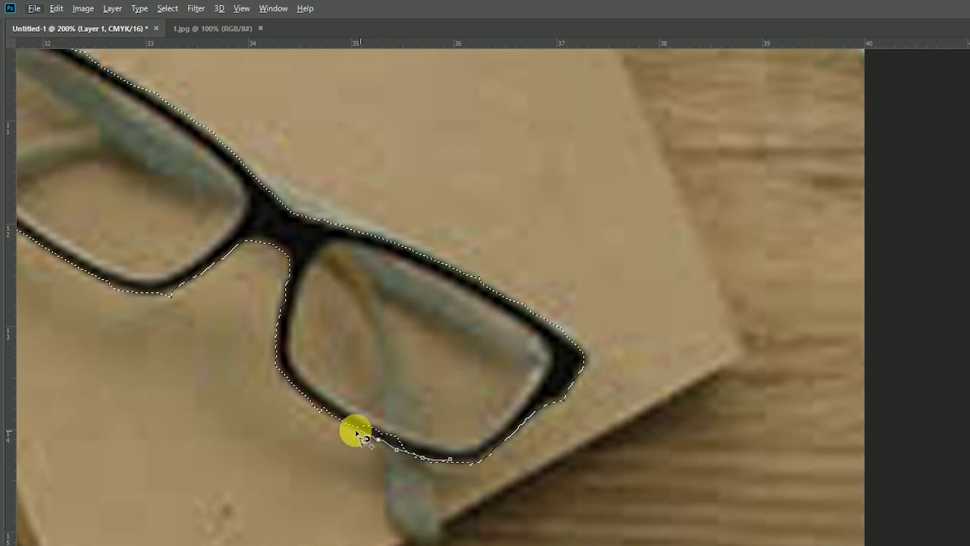
left_click(321, 395)
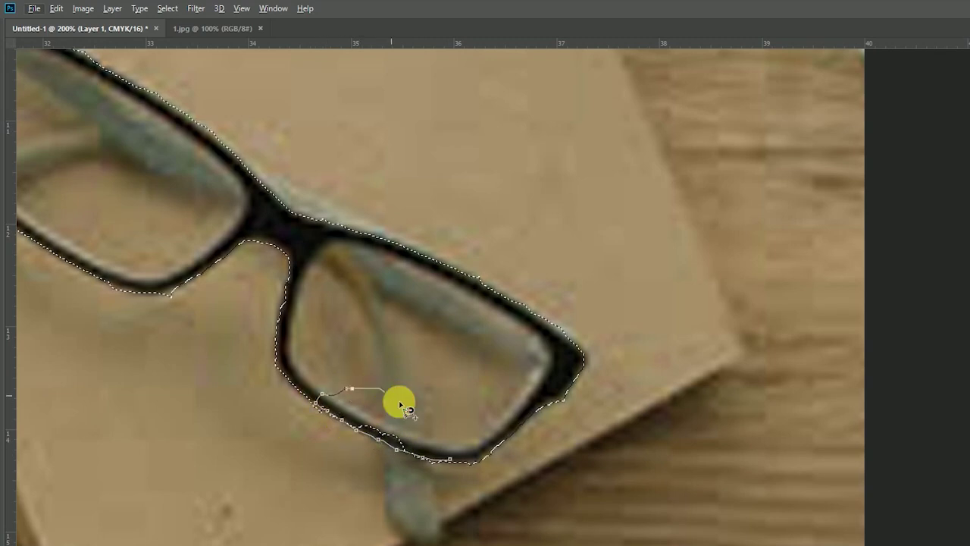
double_click(448, 459)
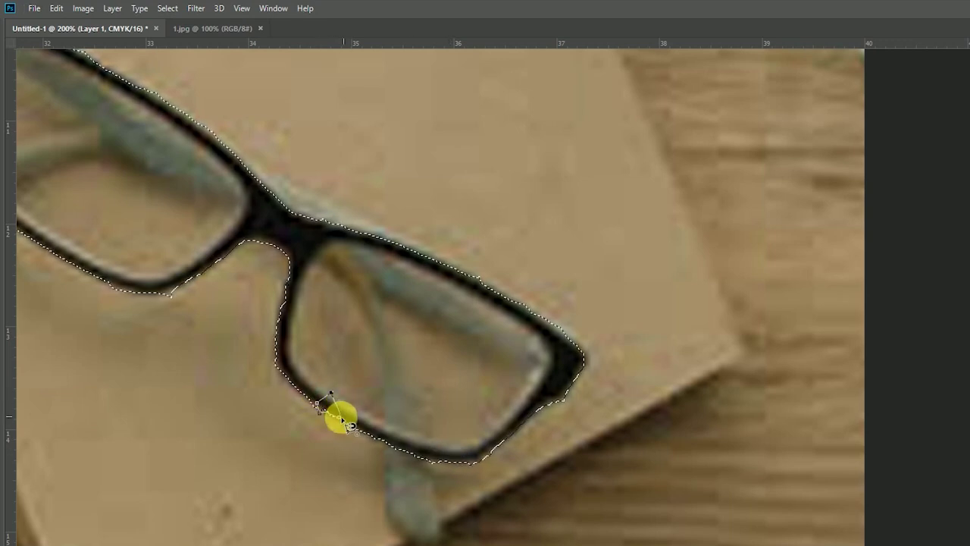
- Bring back the toolbox and side panels and narrow the panel dock
left_click_drag(541, 386, 556, 493)
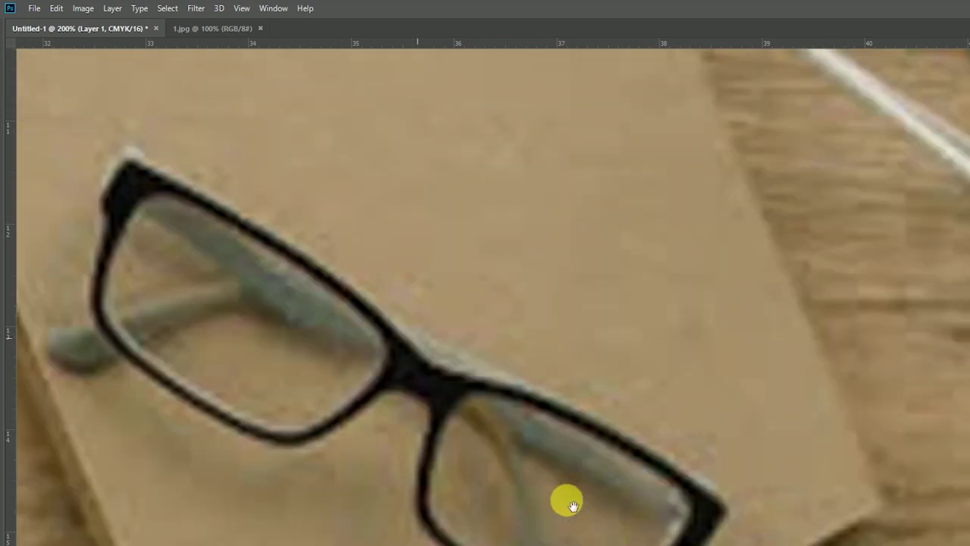
left_click_drag(338, 382, 495, 379)
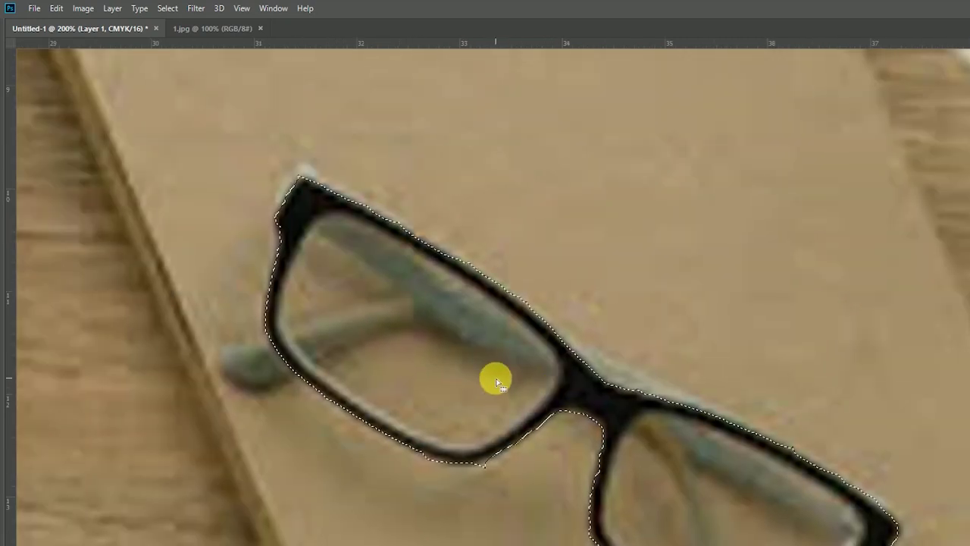
scroll(496, 378, "down", 2)
scroll(496, 378, "down", 2)
scroll(495, 377, "down", 1)
scroll(495, 378, "down", 1)
scroll(496, 377, "up", 1)
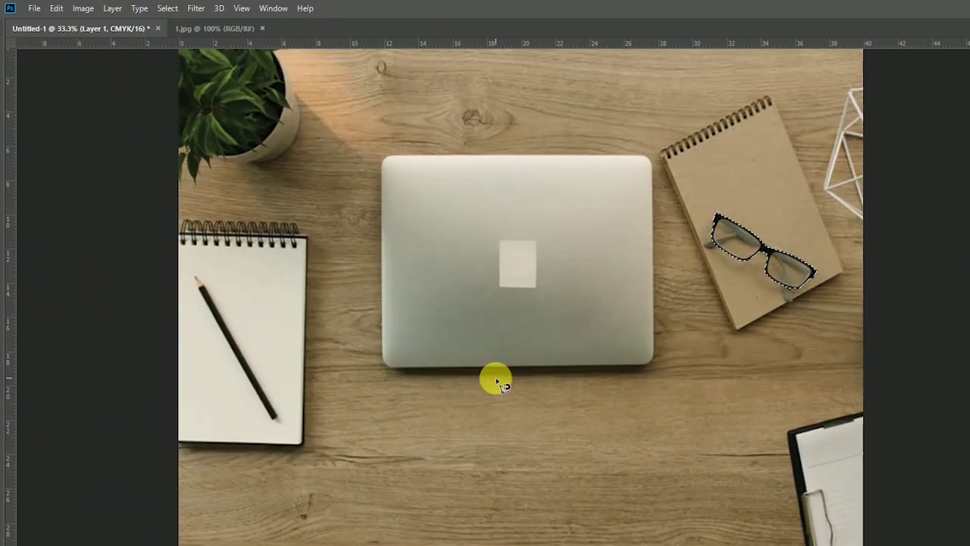
key("Tab")
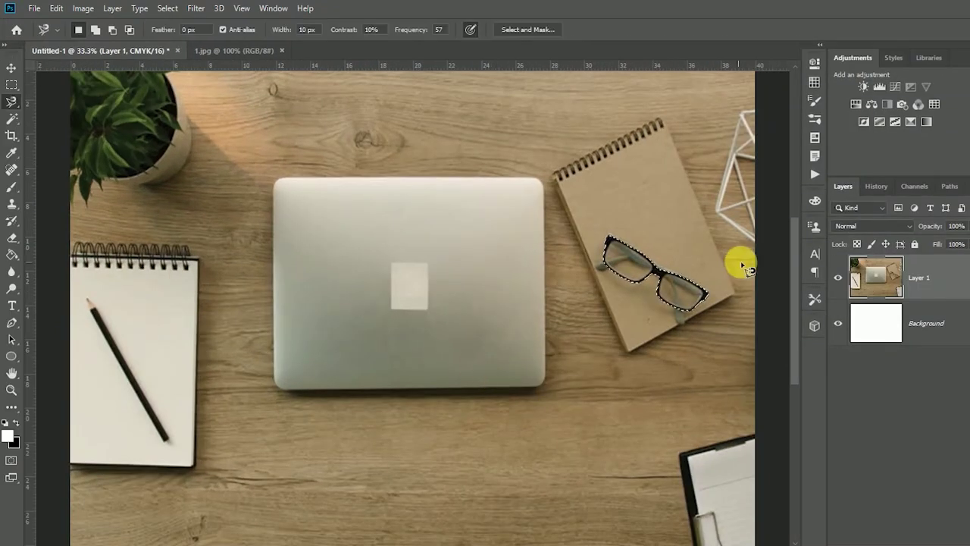
left_click_drag(833, 286, 870, 291)
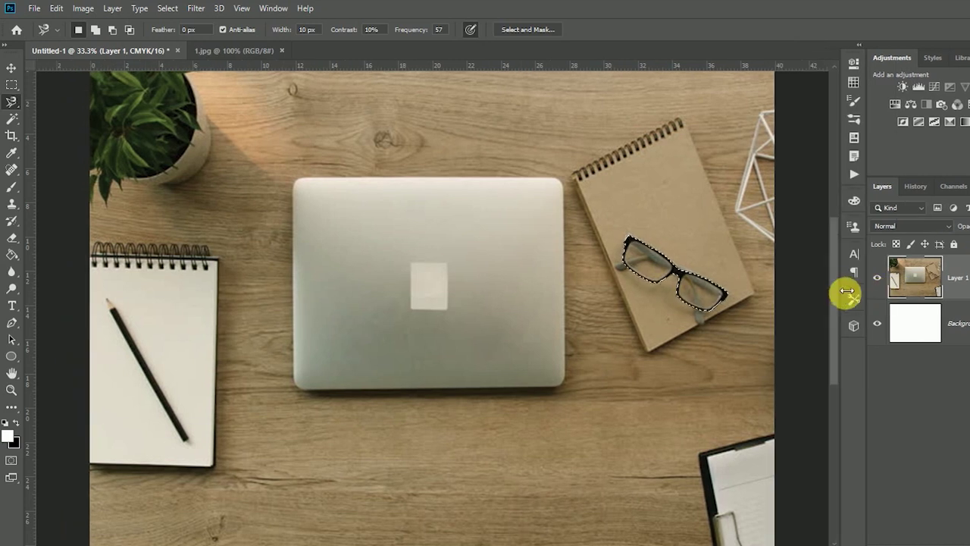
left_click_drag(895, 292, 899, 297)
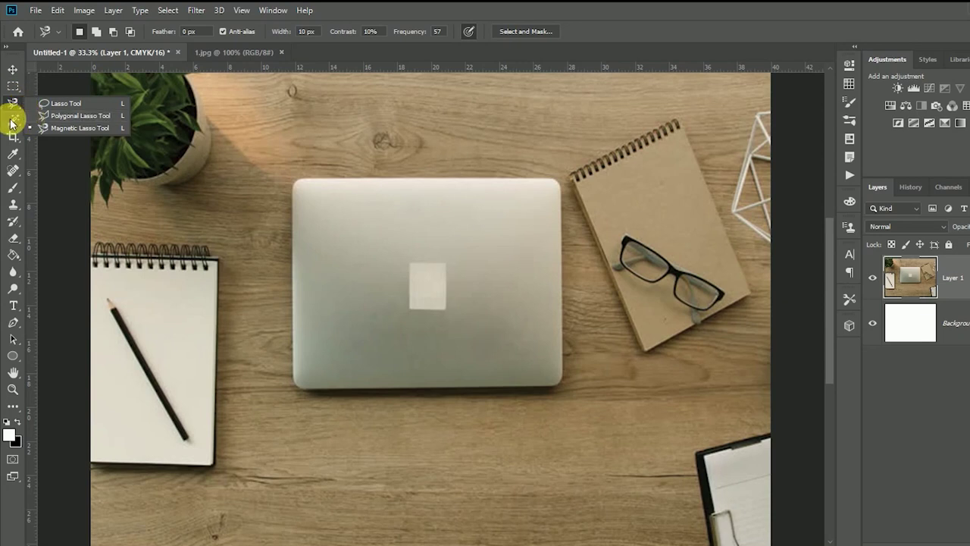
- Choose the Quick Selection Tool and set its brush size to 200 with the bracket keys
left_click(26, 126)
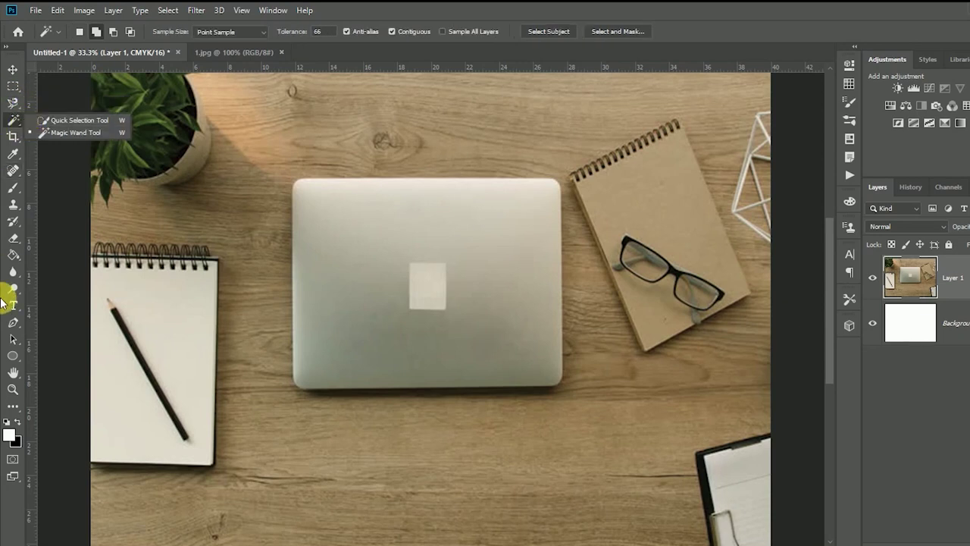
left_click(17, 325)
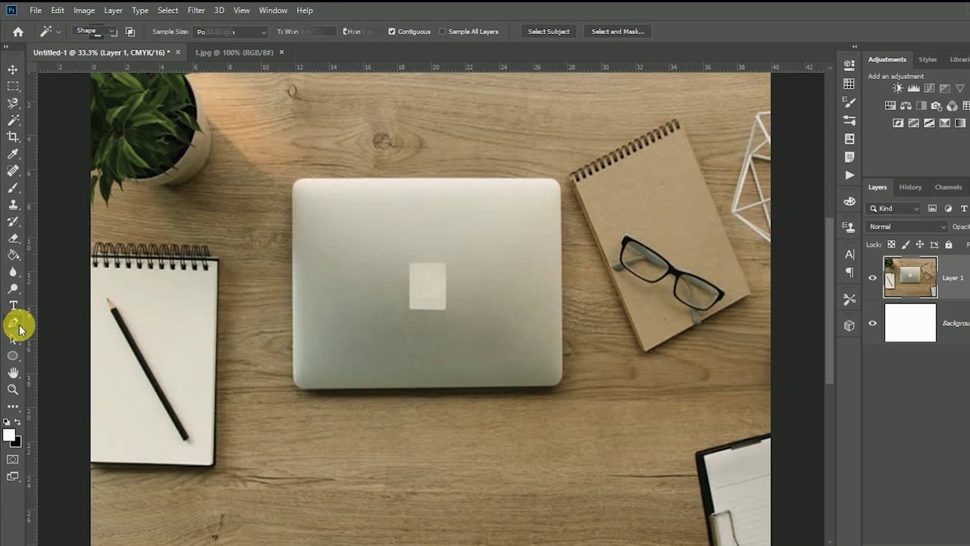
left_click(13, 119)
left_click(51, 121)
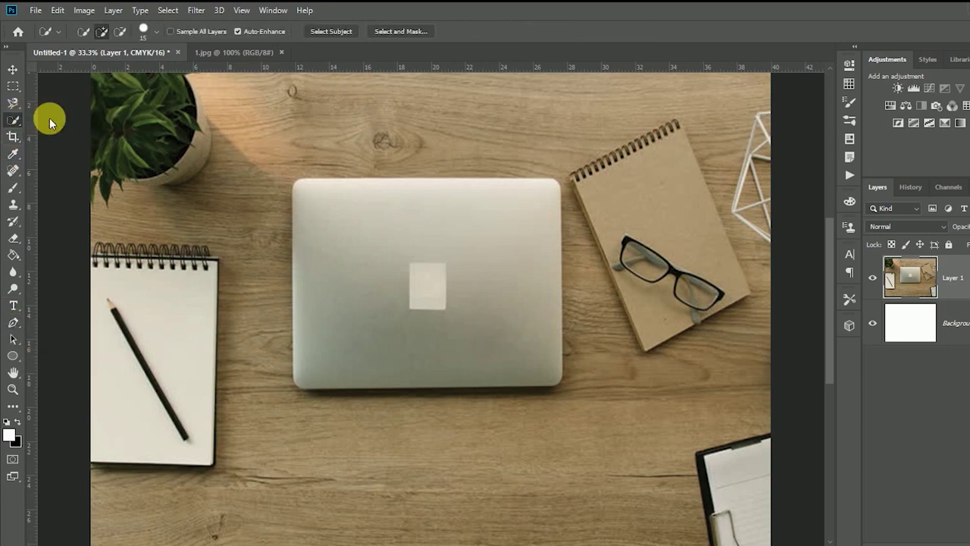
key("bracketright")
key("bracketleft")
key("bracketleft")
key("bracketleft")
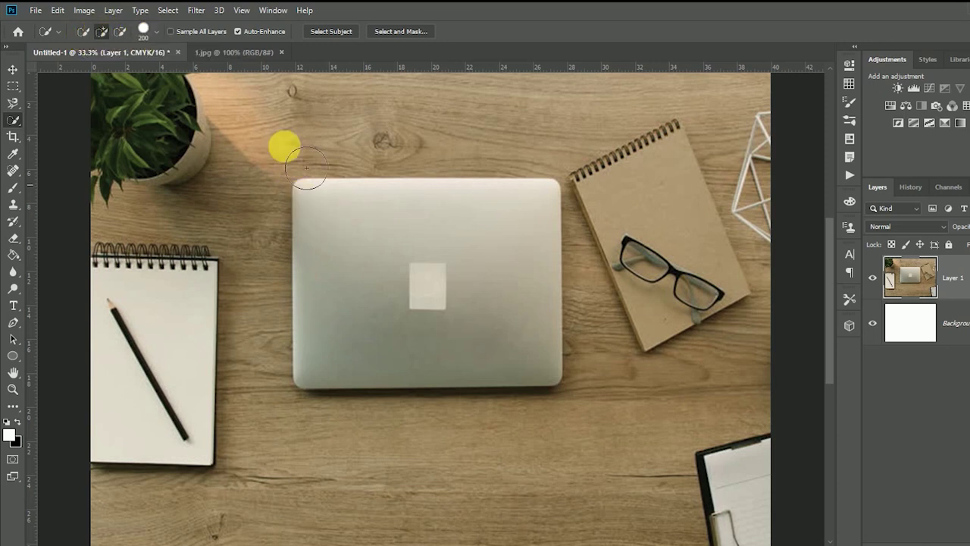
- Quick-select the laptop and notebook, subtracting the wire ornament from the selection
left_click_drag(437, 334, 396, 300)
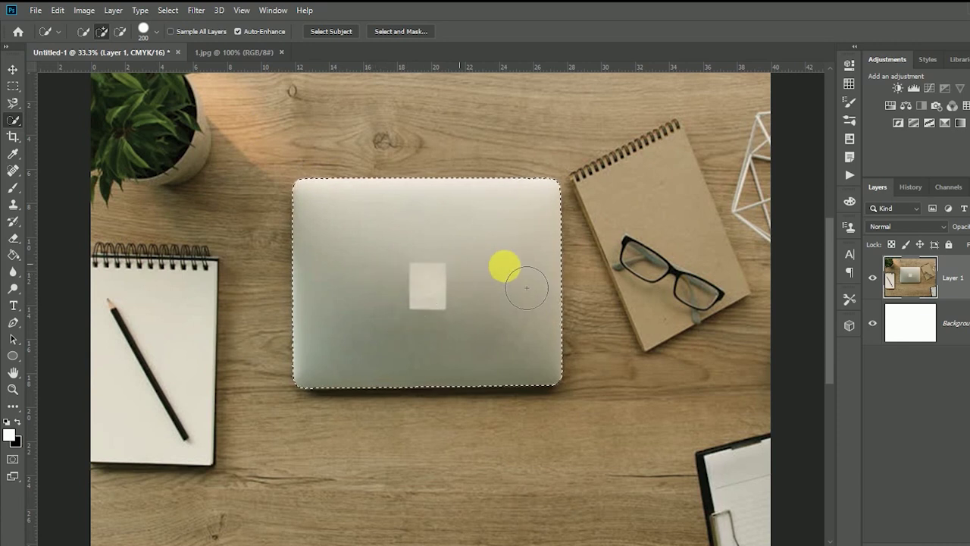
left_click_drag(687, 247, 691, 290)
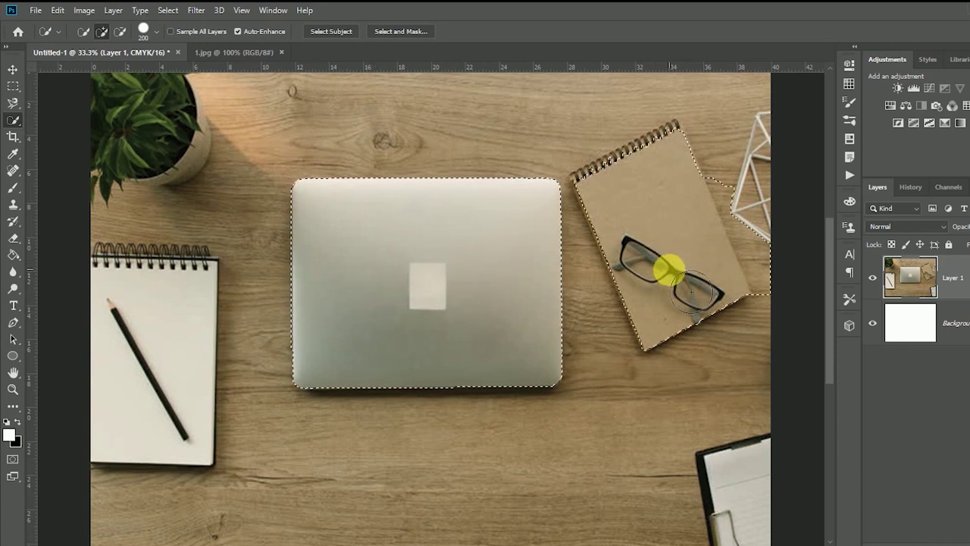
left_click_drag(772, 225, 809, 314)
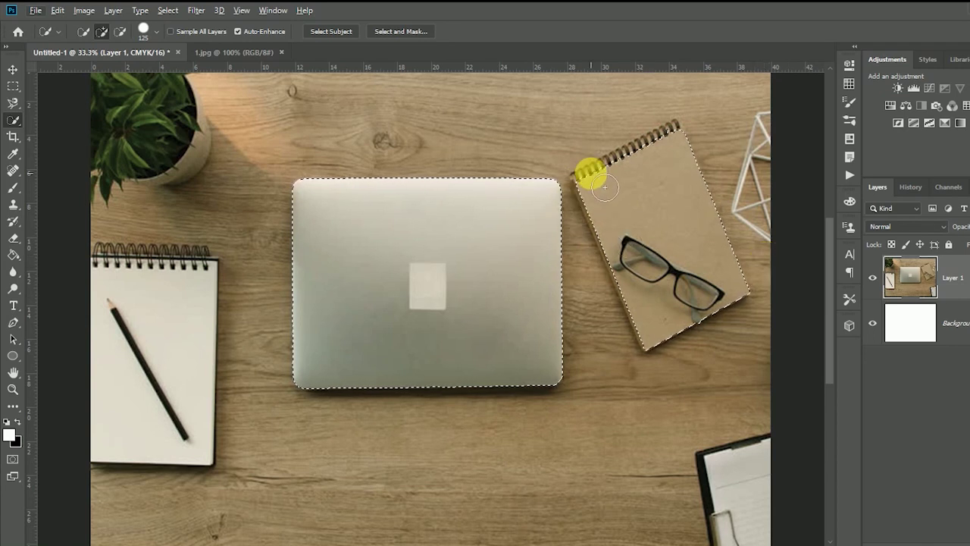
- Zoom in on the notebook and laptop edges, adding missed areas, then zoom back out
key("ctrl+plus")
key("ctrl+plus")
mouse_move(591, 178)
left_mouse_down()
mouse_move(541, 253)
mouse_move(459, 301)
left_mouse_up()
left_click_drag(626, 229, 602, 270)
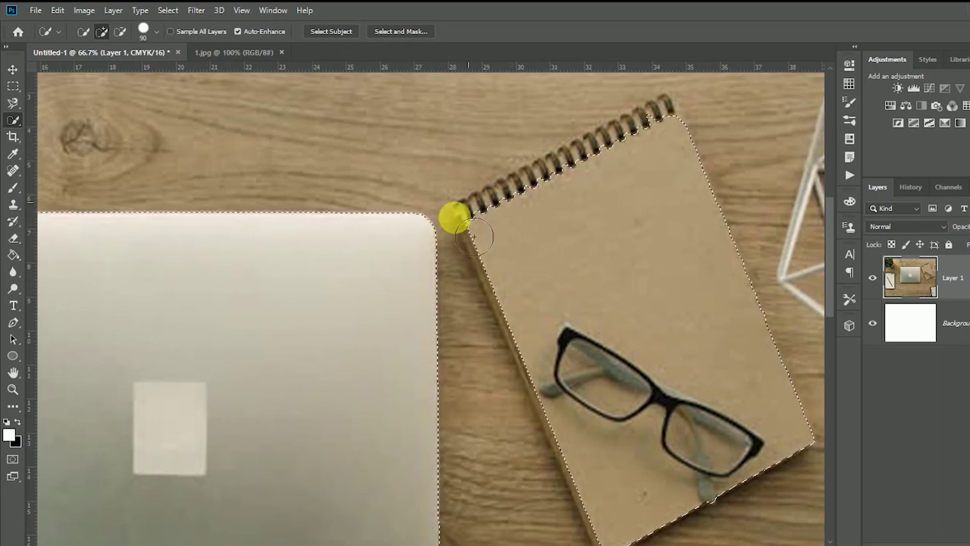
left_click_drag(510, 245, 605, 206)
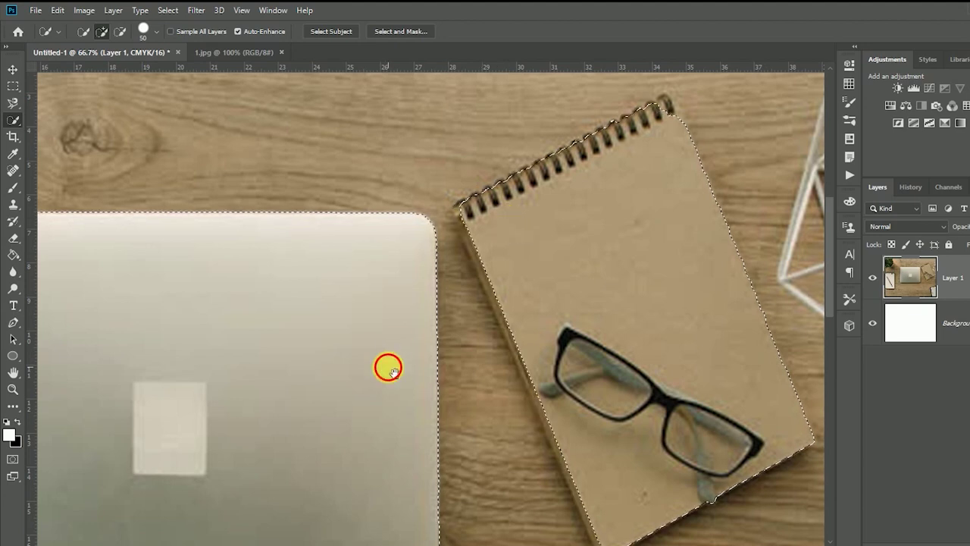
left_click_drag(388, 368, 350, 202)
mouse_move(244, 147)
left_mouse_down()
mouse_move(481, 364)
mouse_move(533, 384)
left_mouse_up()
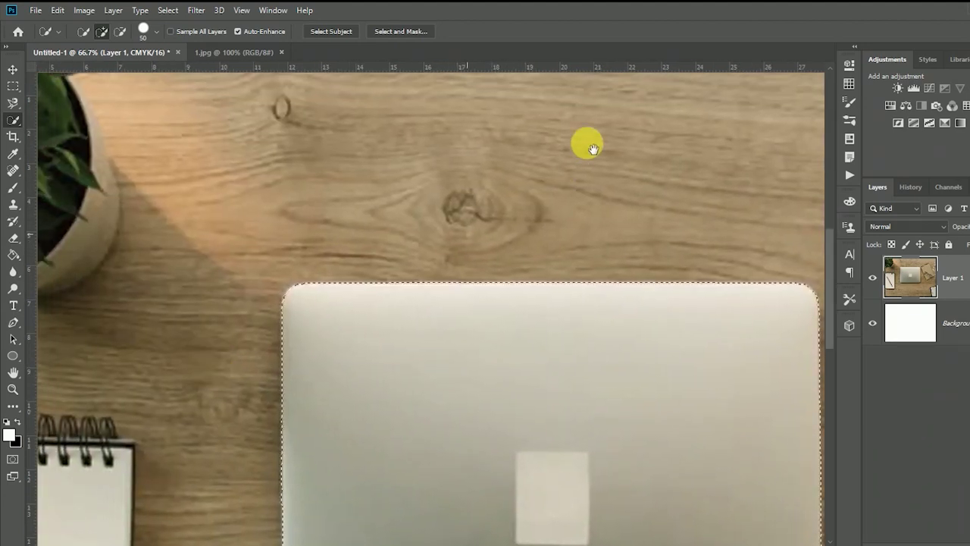
scroll(432, 171, "down", 5)
scroll(433, 171, "left", 5)
key("ctrl+minus")
key("ctrl+minus")
key("ctrl+minus")
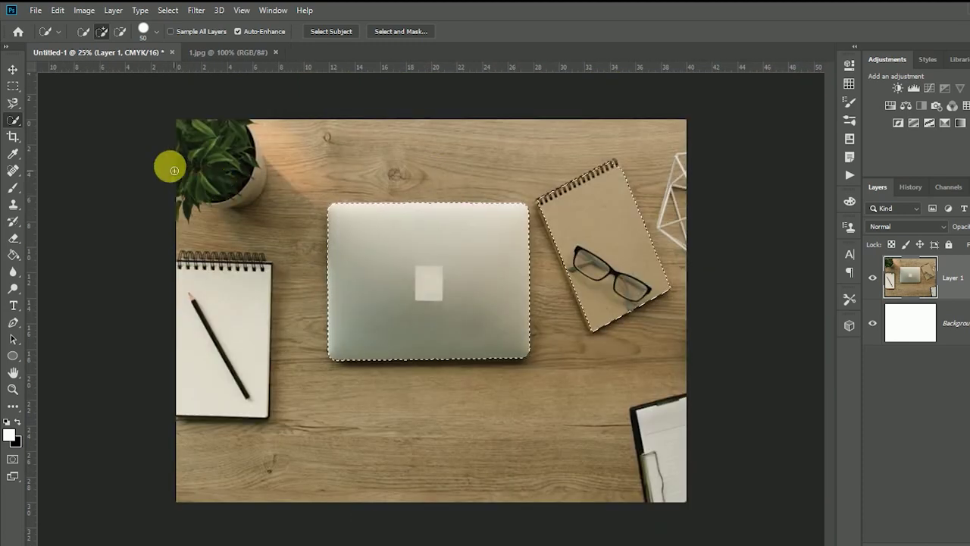
- Add the potted plant and wire ornament to the selection, then clear everything with Ctrl+D
left_click_drag(234, 189, 199, 168)
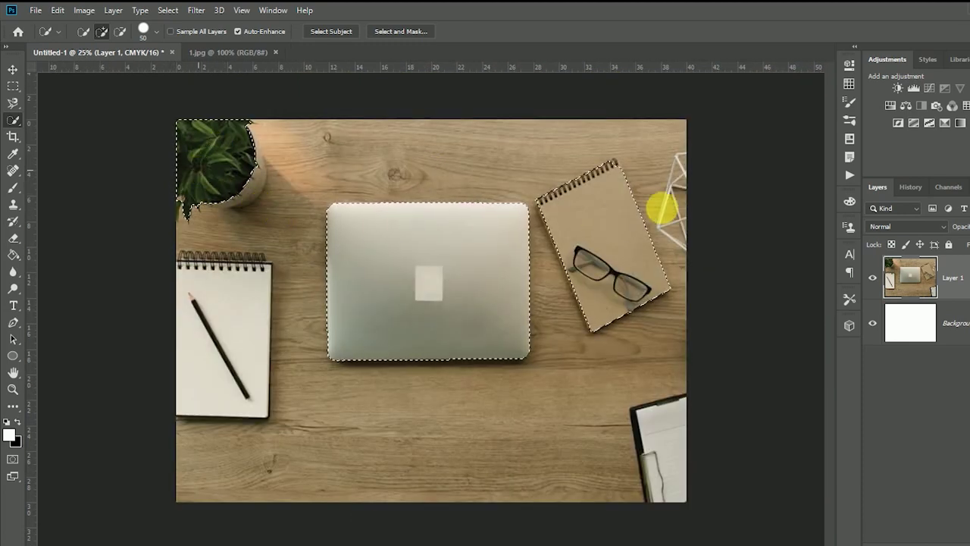
left_click_drag(676, 202, 690, 170)
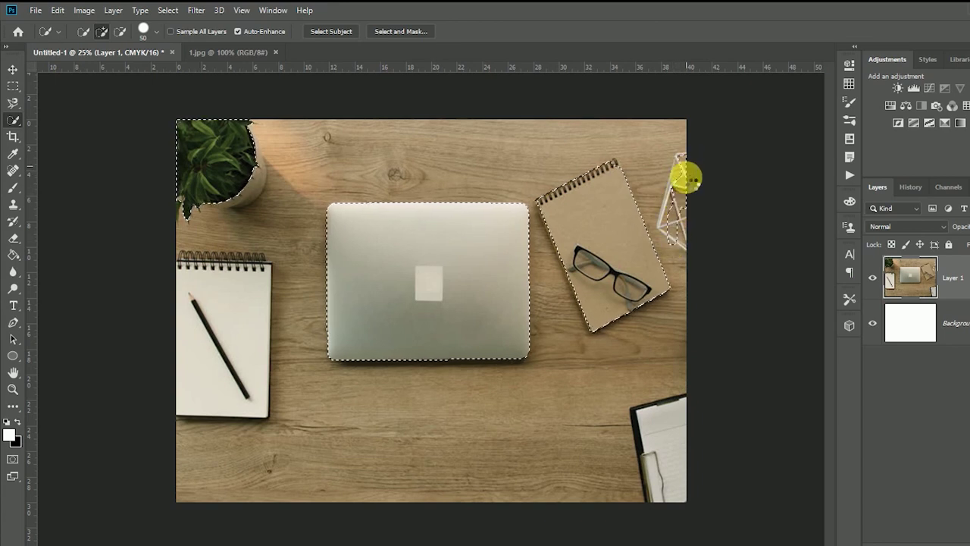
key("ctrl+d")
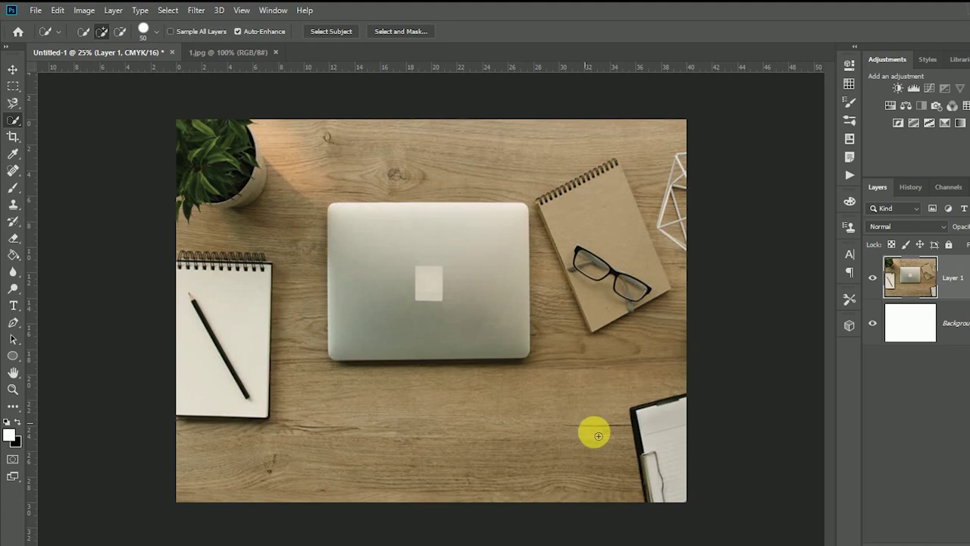
- Select the clipboard with its dark border, then Magic Wand-select the pencil including its tip
mouse_move(643, 429)
left_mouse_down()
mouse_move(666, 500)
mouse_move(664, 456)
left_mouse_up()
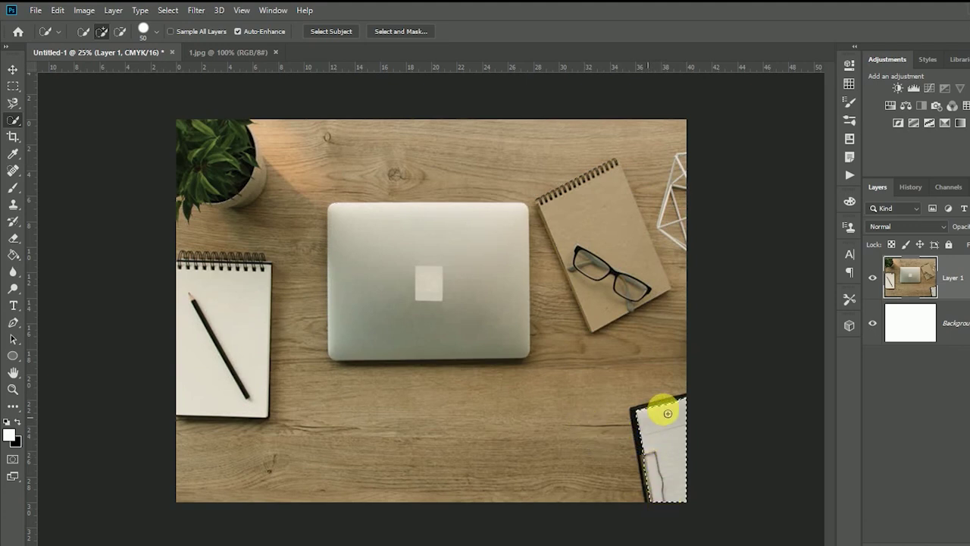
left_click_drag(661, 418, 642, 453)
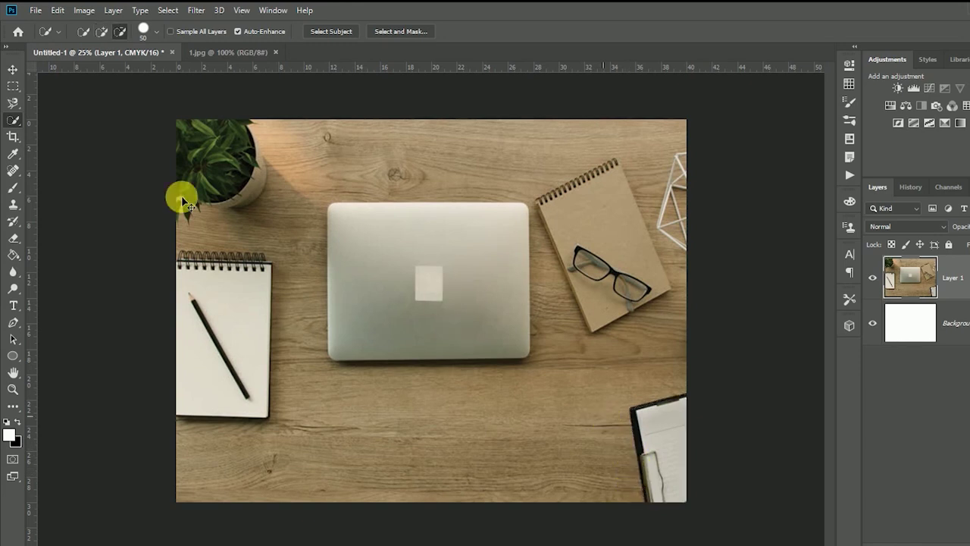
right_click(14, 120)
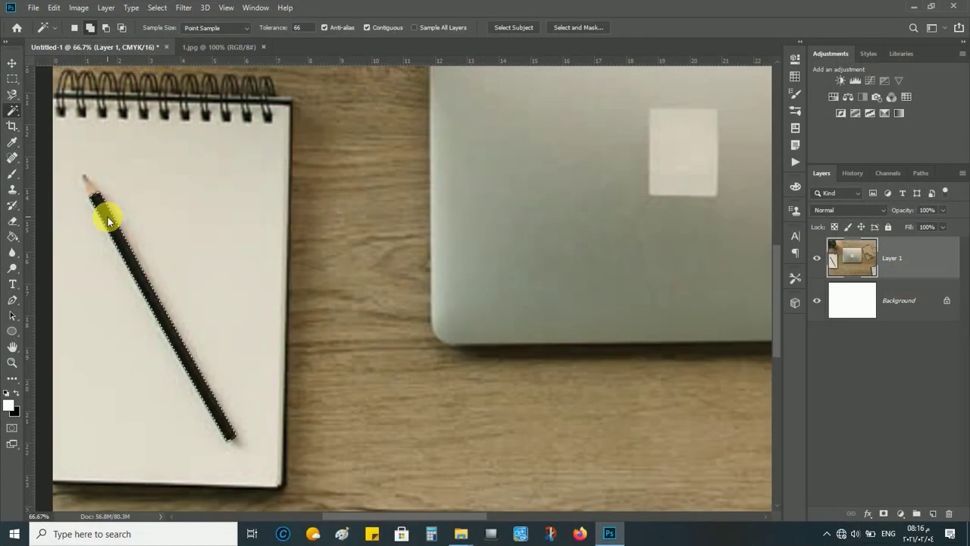
left_click(89, 190, "shift")
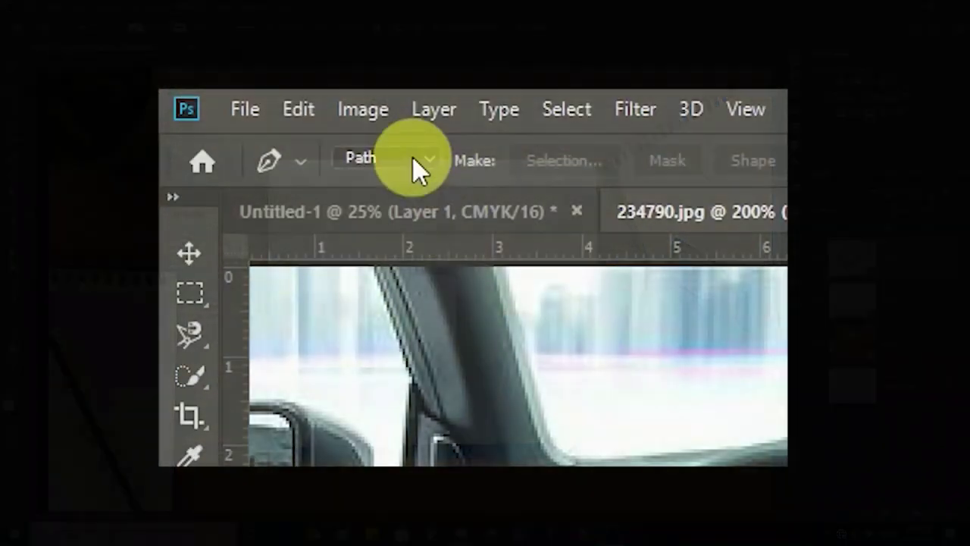
- Set the Pen tool to Path mode with the Combine Shapes operation
left_click(412, 157)
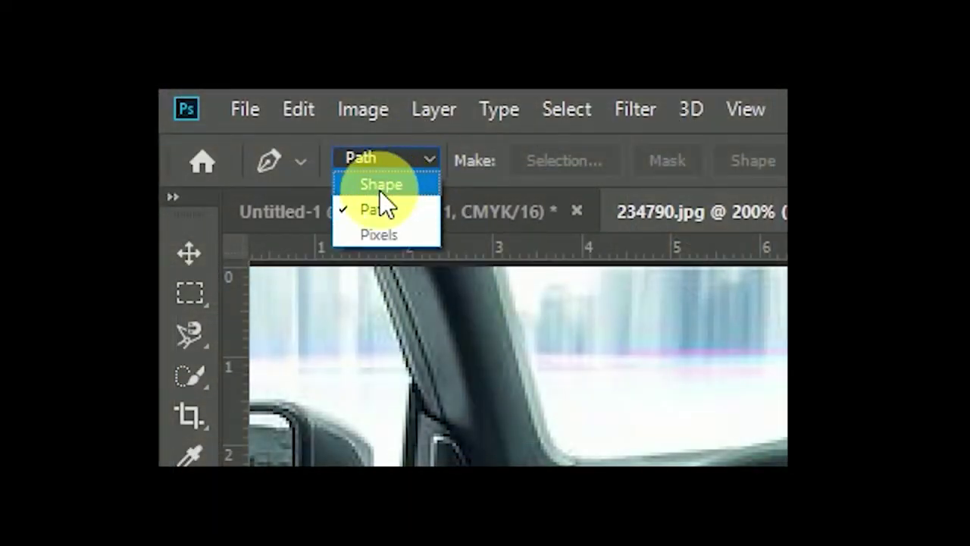
left_click(371, 211)
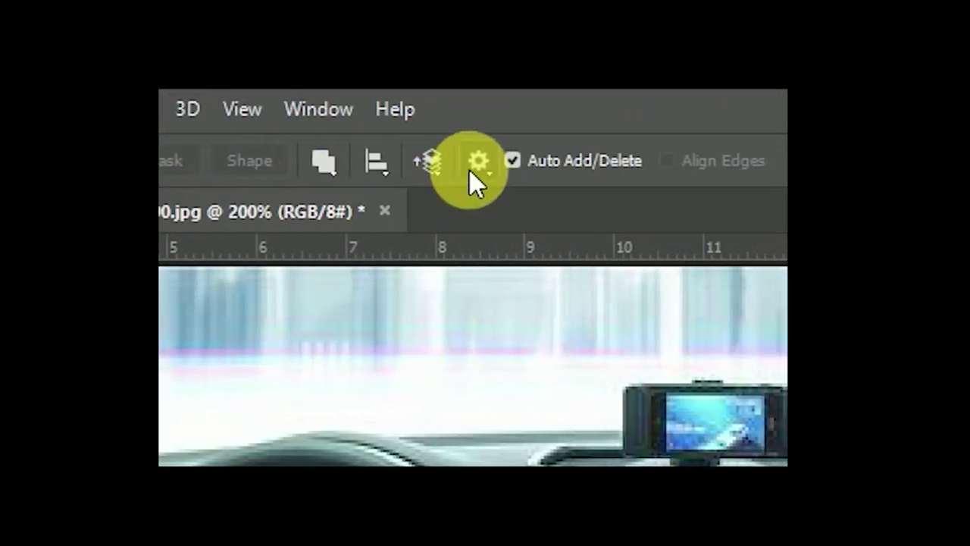
left_click(477, 162)
left_click(475, 228)
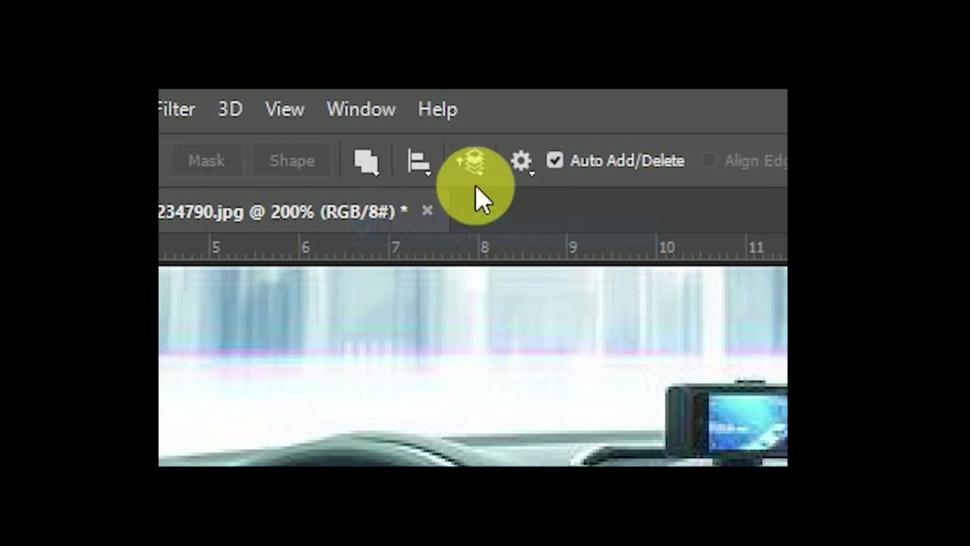
- In Path Options, set outline thickness to 2 px and choose an outline colour
left_click(475, 159)
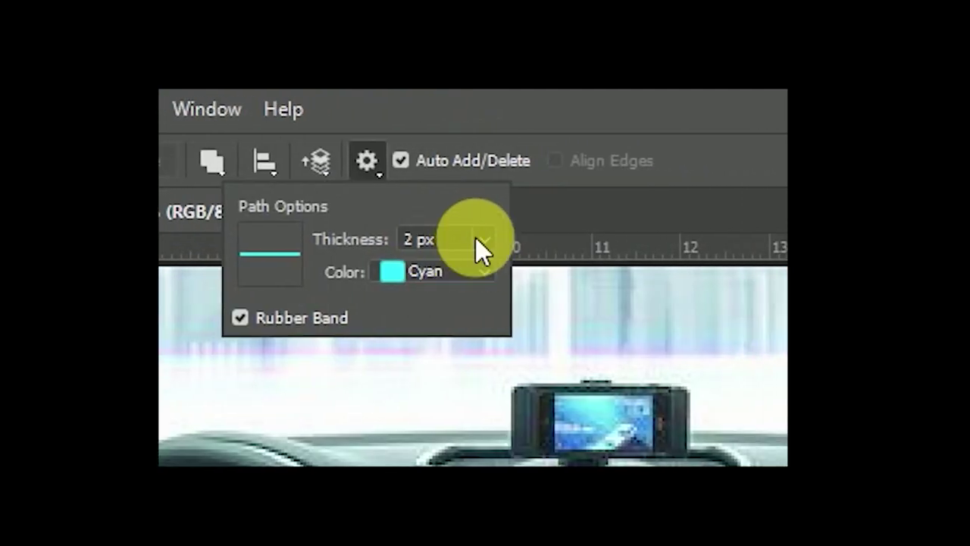
left_click(477, 241)
left_click(474, 379)
left_click(474, 241)
left_click(473, 276)
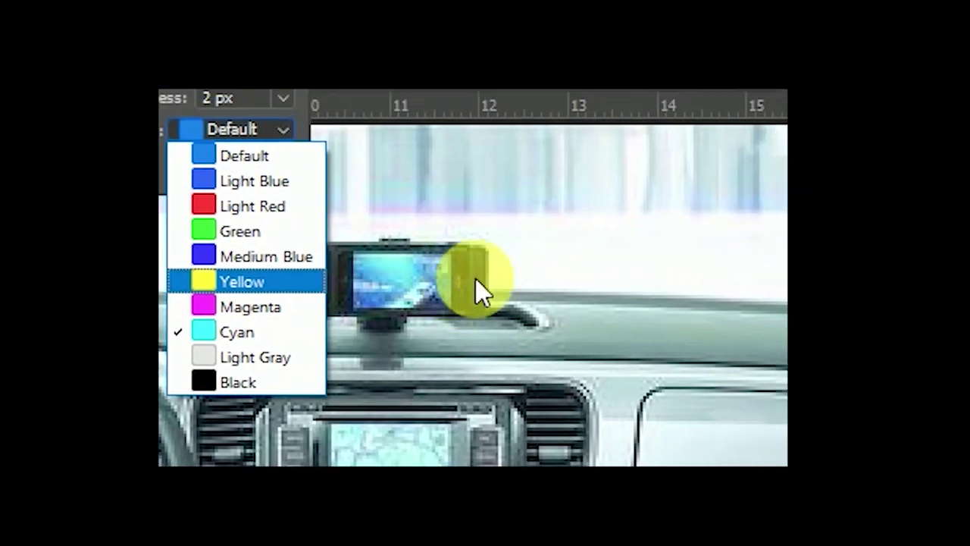
left_click(475, 288)
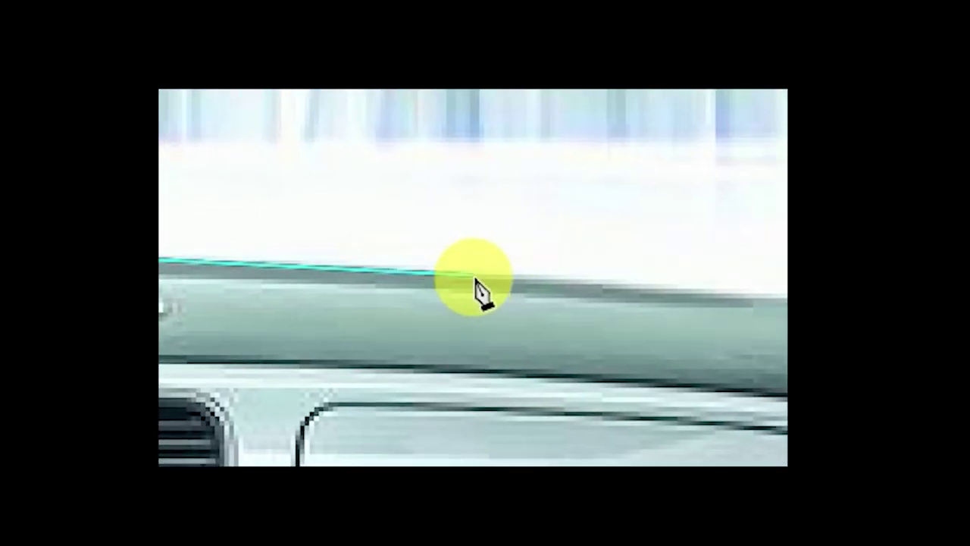
- Finish the path along the dashboard and windscreen pillar, then add a layer mask
left_click(477, 282)
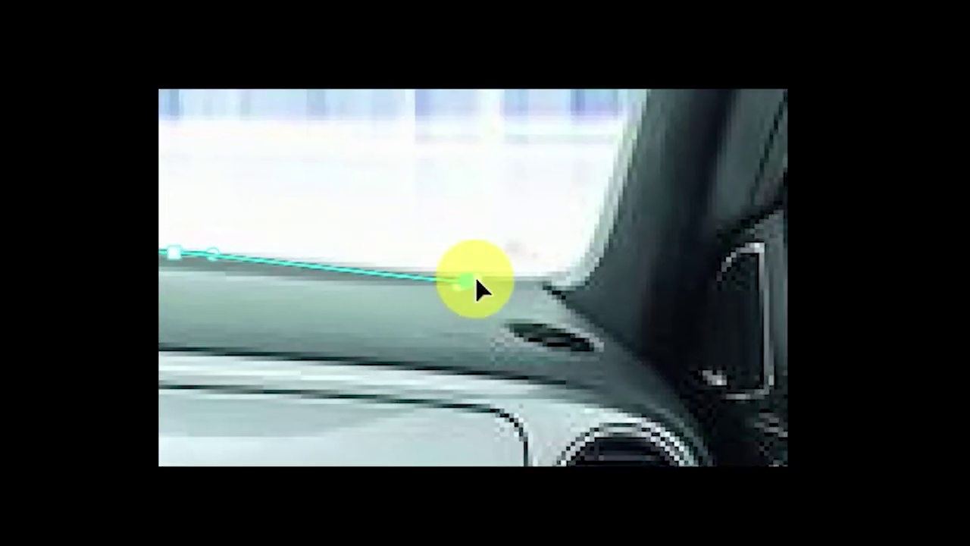
left_click_drag(480, 287, 483, 284)
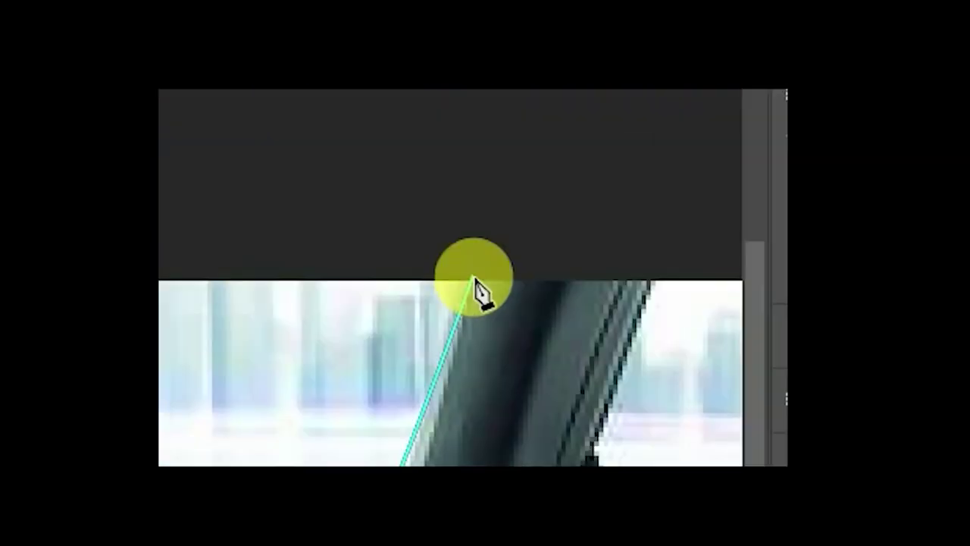
right_click(477, 281)
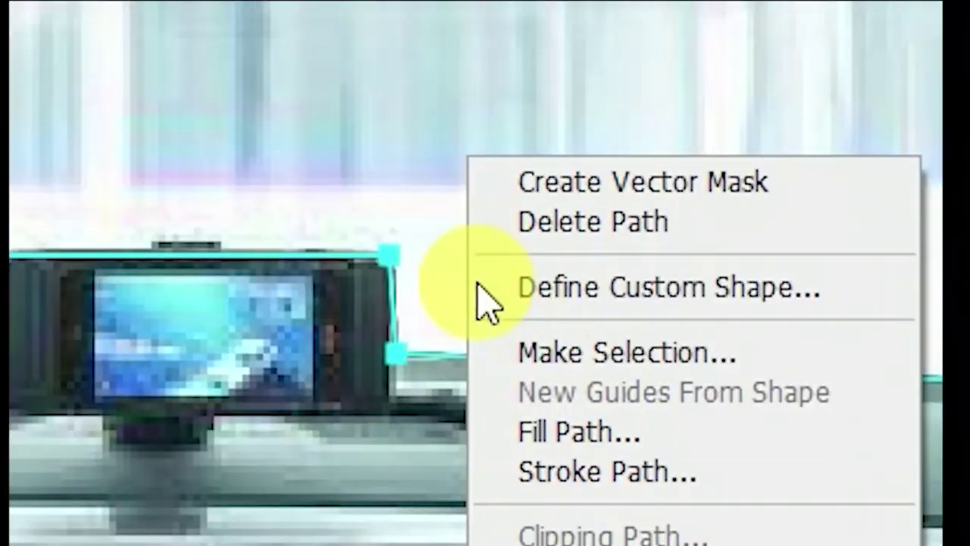
key("i")
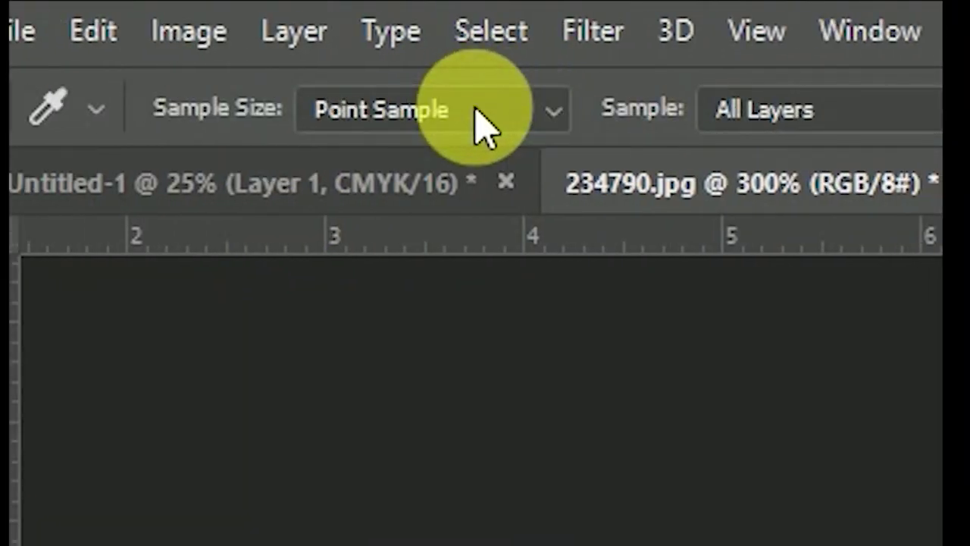
key("p")
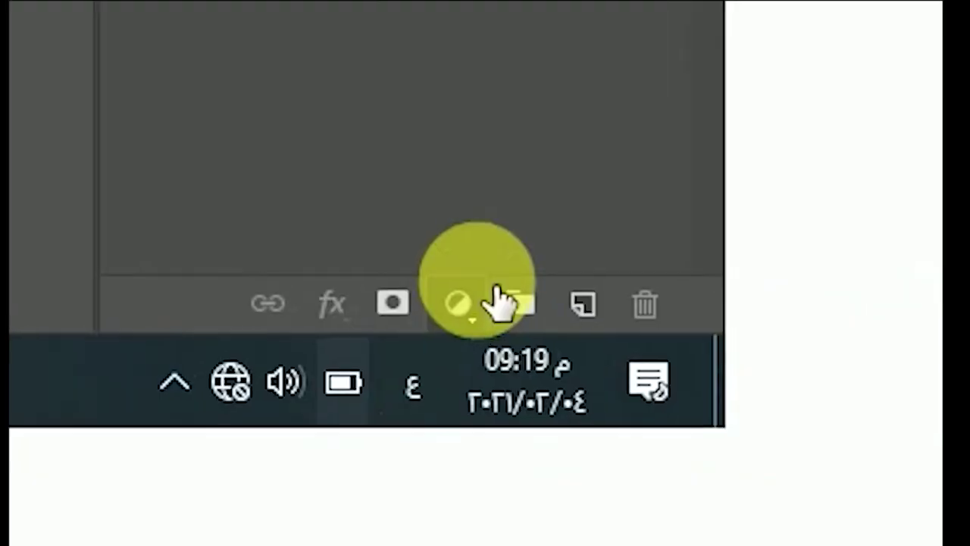
left_click(395, 301)
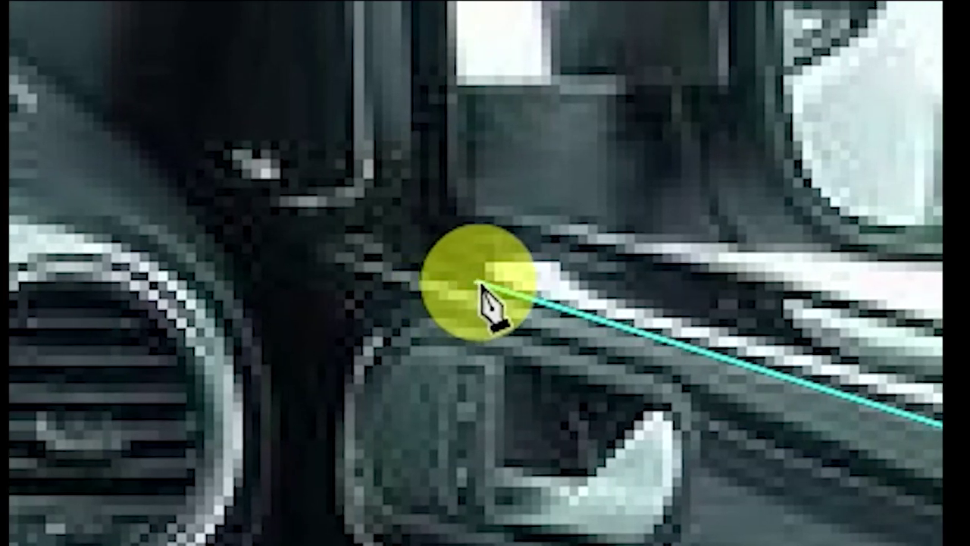
- Trace and close a pen path around the left side window, then zoom back out
left_click(473, 278)
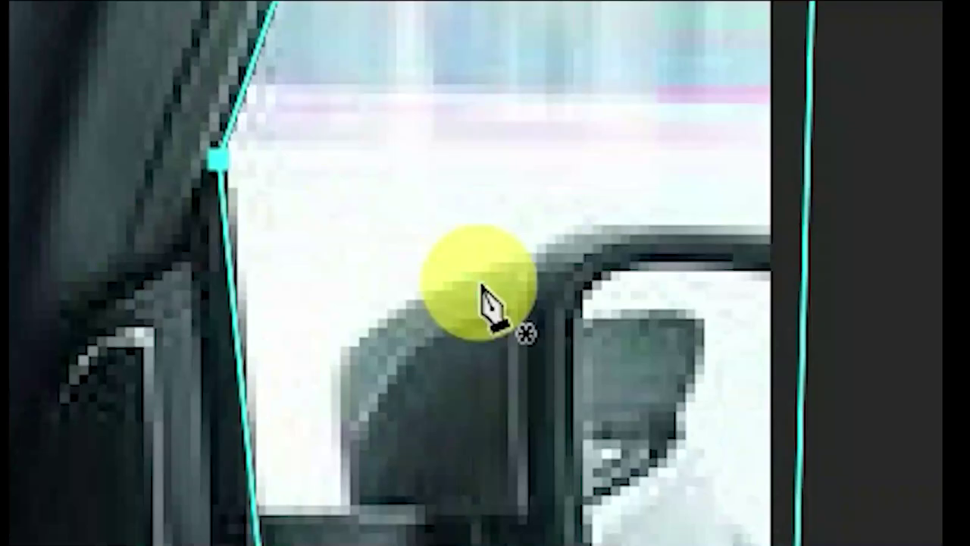
right_click(477, 297)
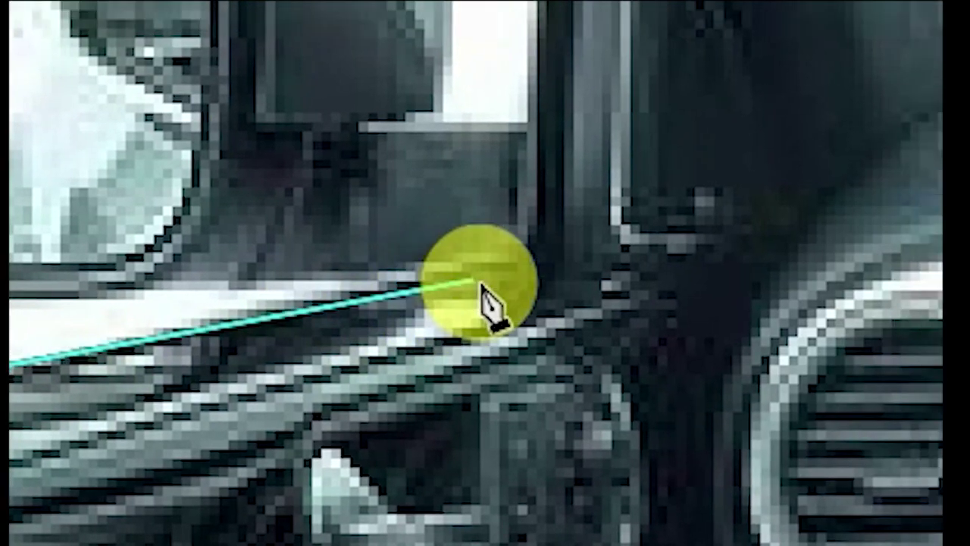
left_click(488, 303)
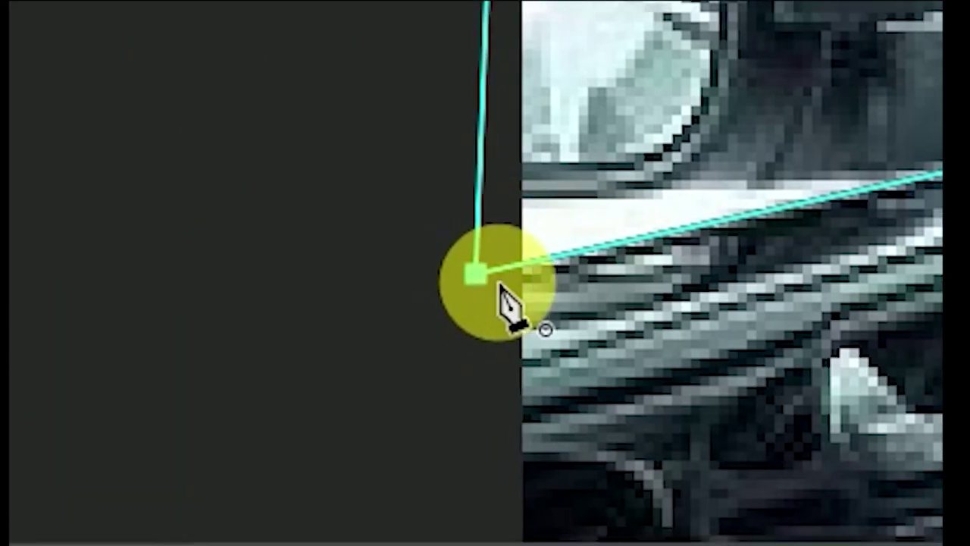
left_click(491, 305)
key("ctrl+minus")
key("ctrl+minus")
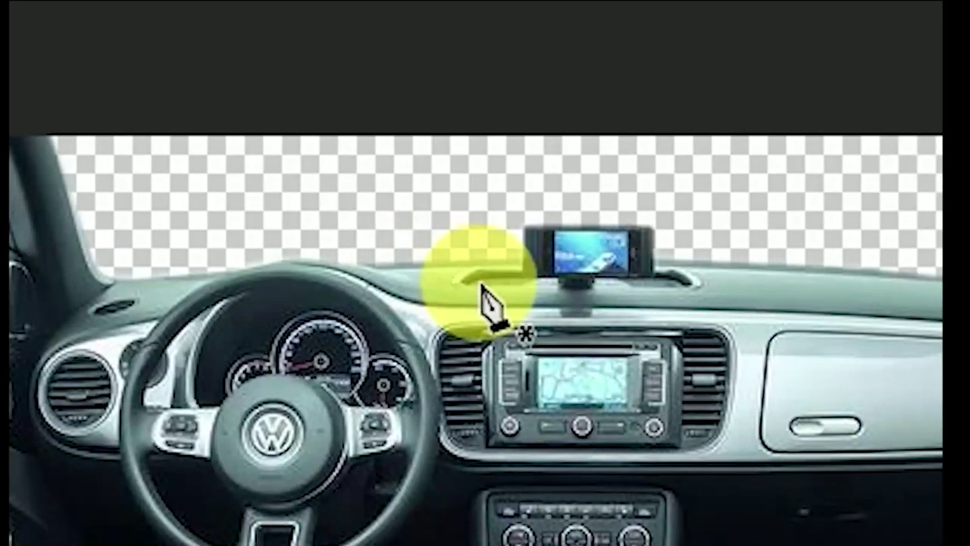
- Load the side-window path as a selection with Ctrl+Enter and Make Selection, targeting the layer mask
key("ctrl+Return")
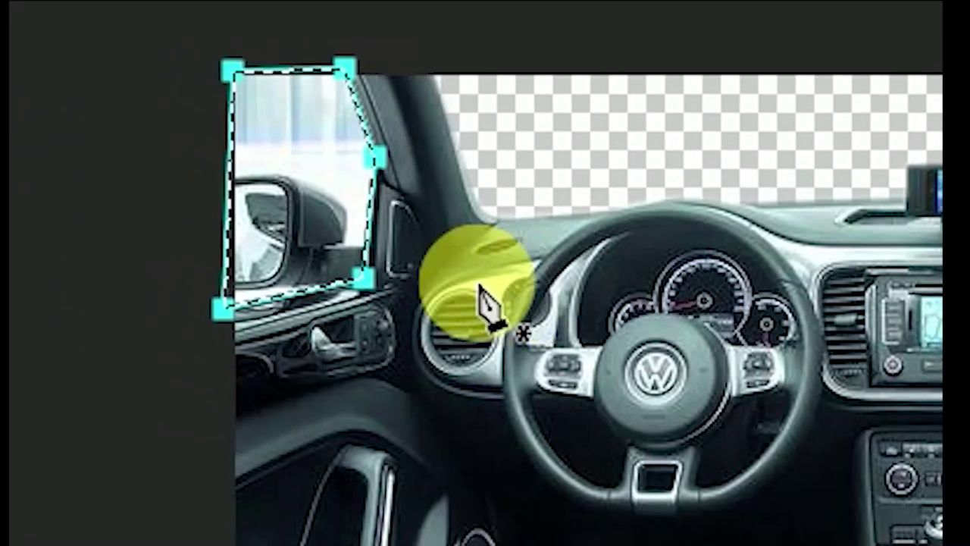
left_click(490, 303)
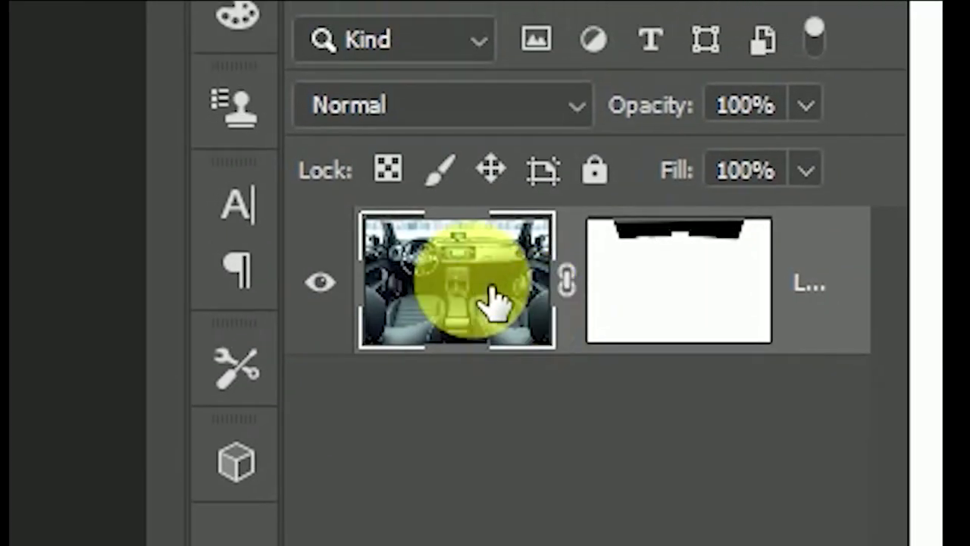
left_click(496, 299)
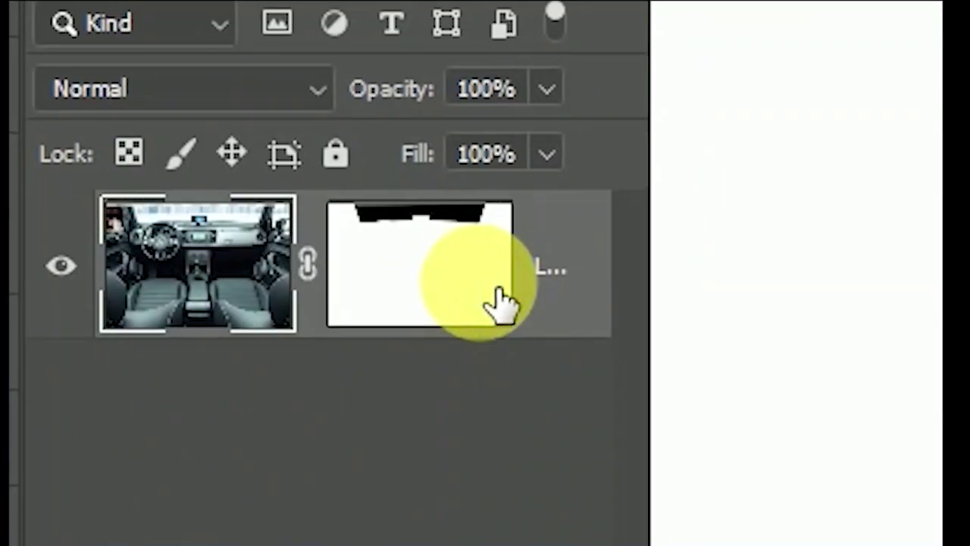
left_click(496, 296)
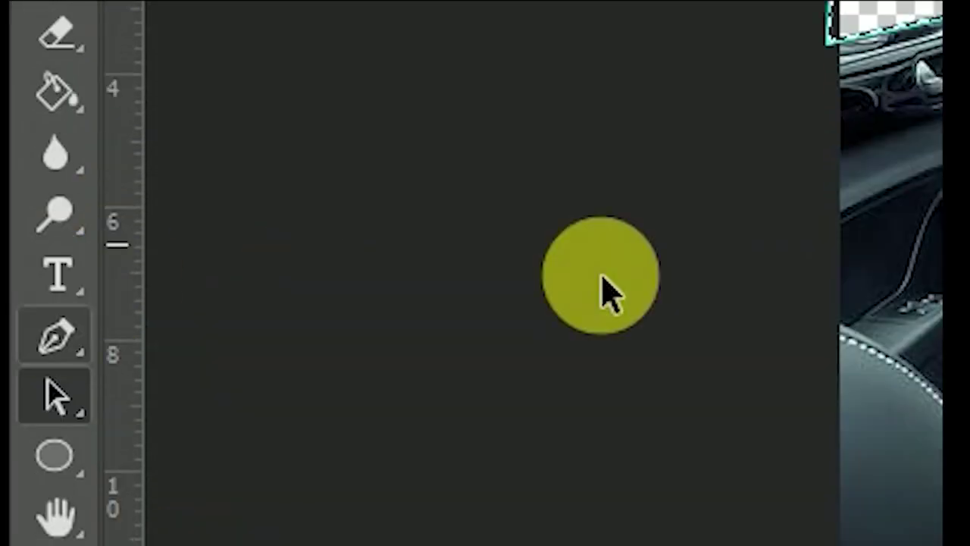
right_click(441, 259)
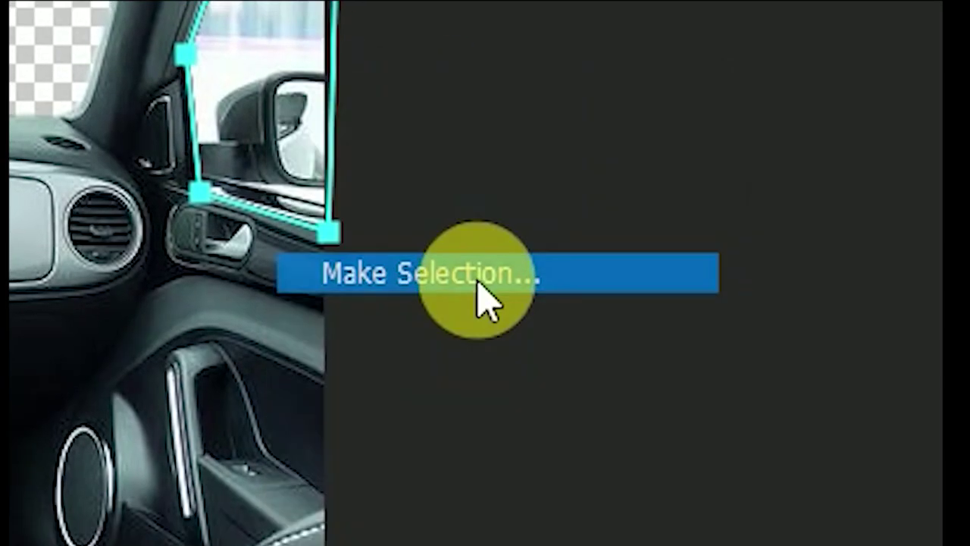
left_click(596, 452)
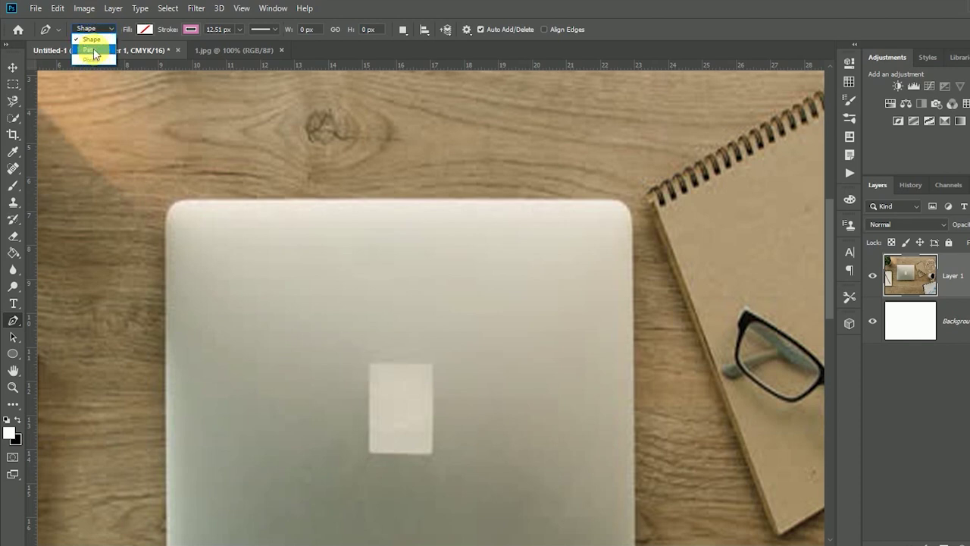
- On the desk photo, set the Pen to Path mode with 2 px outline thickness and review path operations
left_click(92, 51)
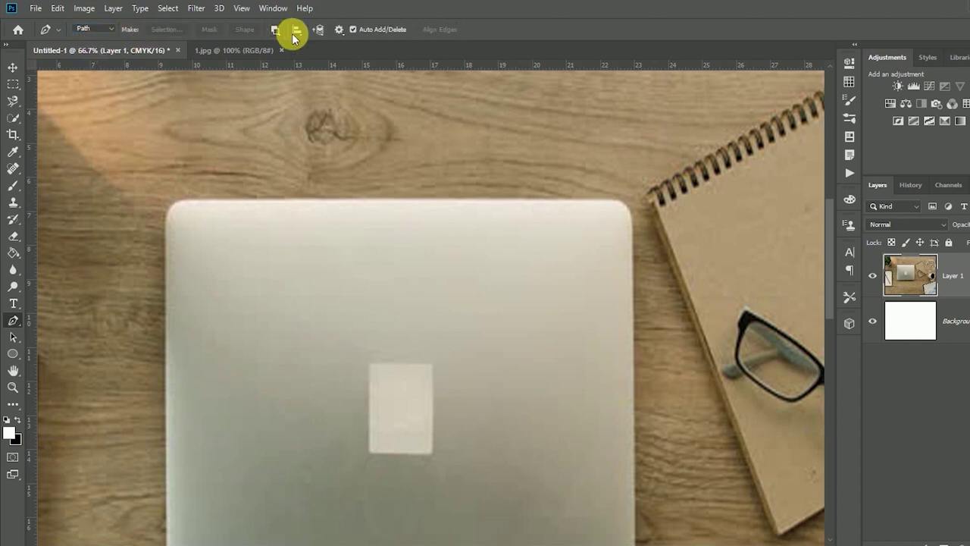
left_click(97, 34)
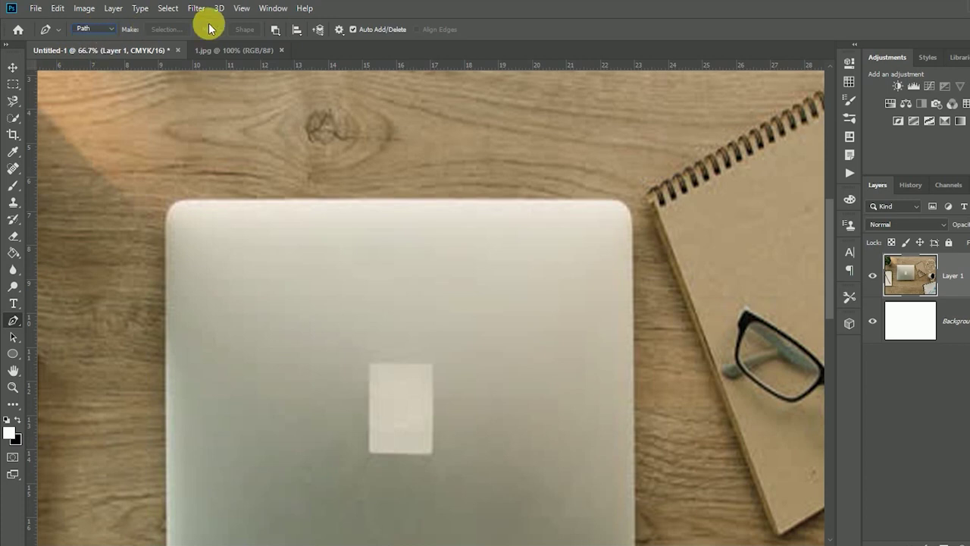
left_click(340, 30)
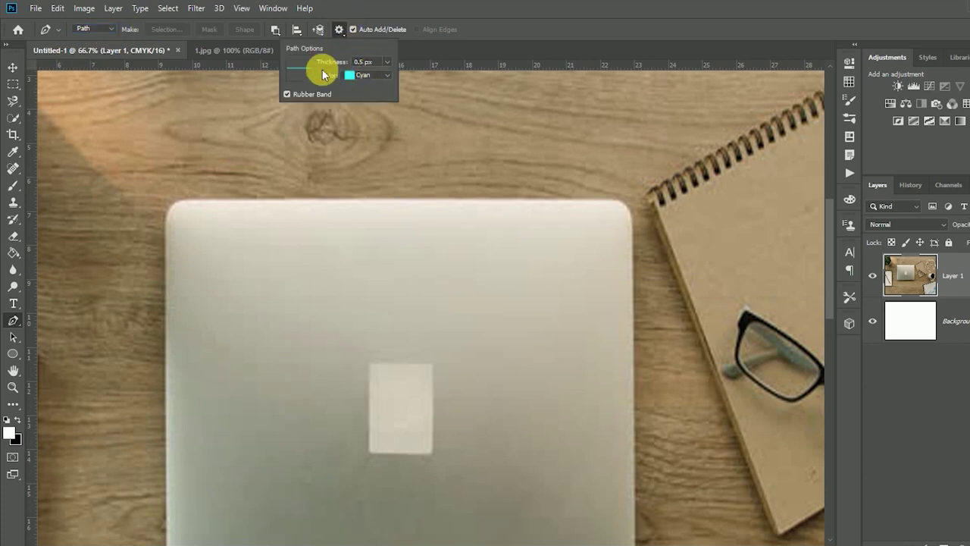
left_click(376, 76)
left_click(392, 62)
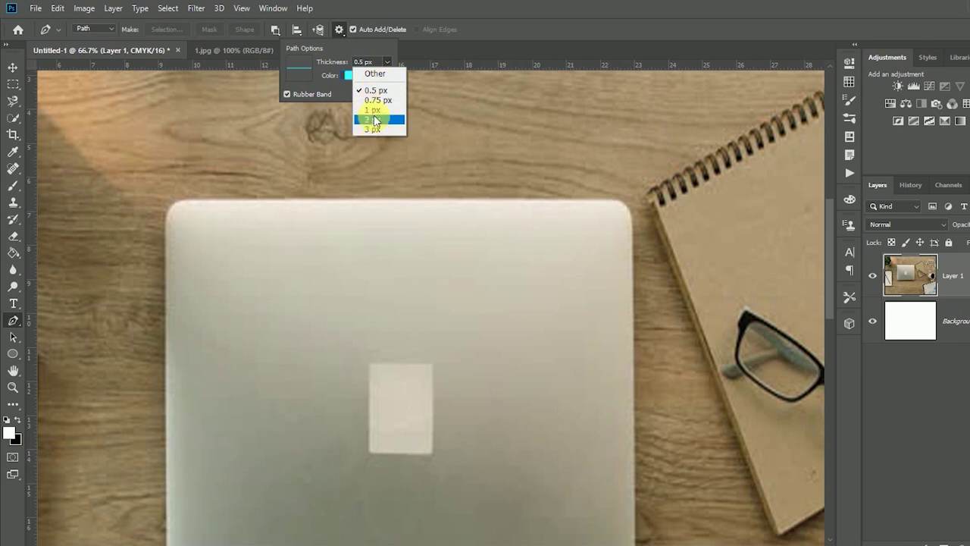
left_click(464, 13)
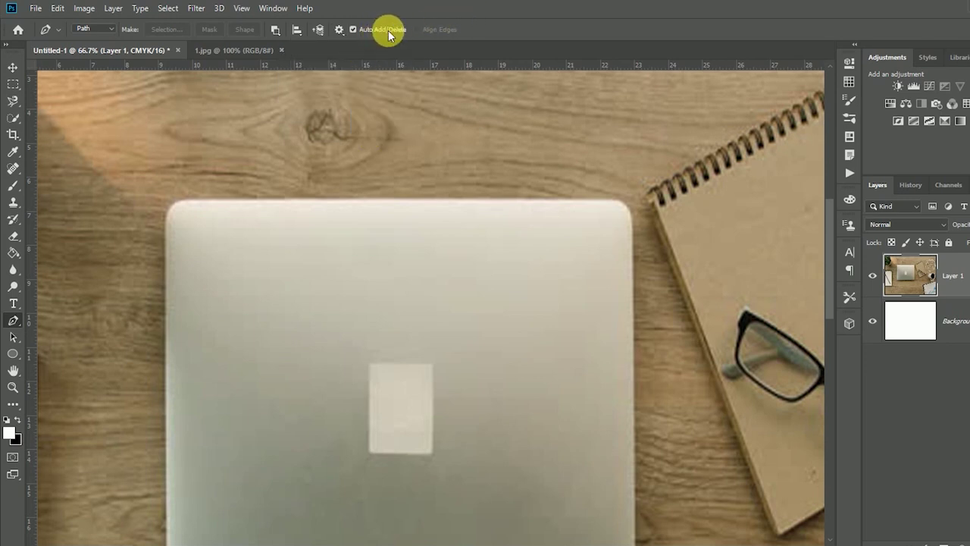
left_click(275, 31)
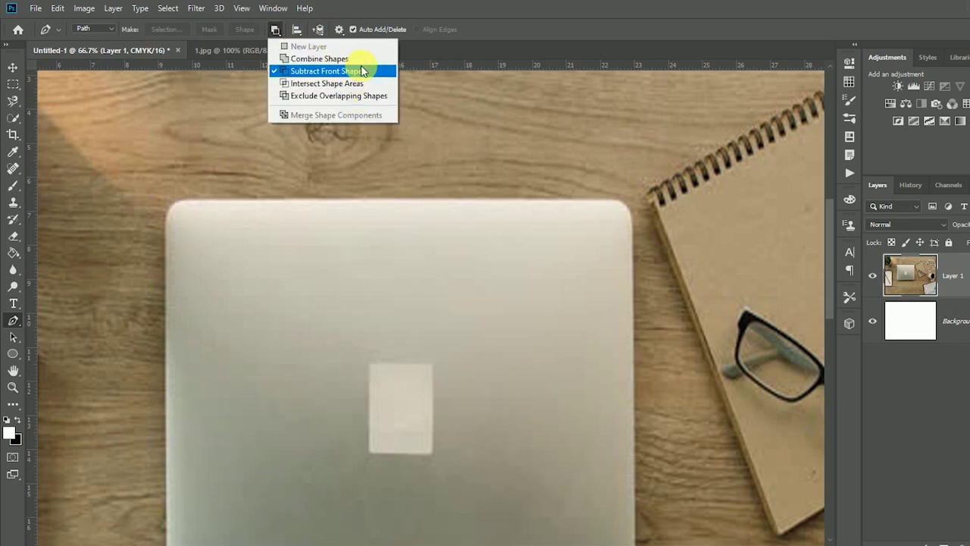
left_click(443, 14)
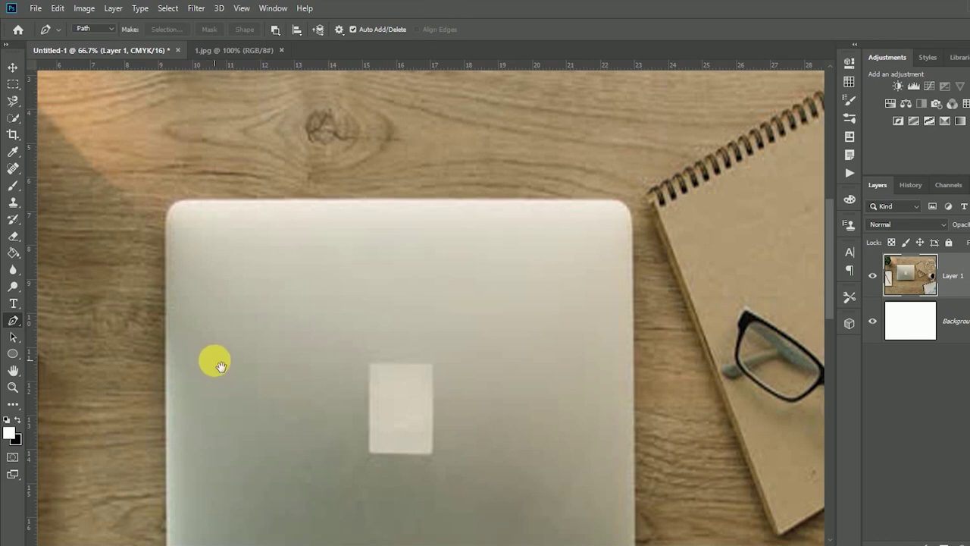
- Start a path on the laptop lid, zoom to 100% and hide the panels
left_click(329, 256)
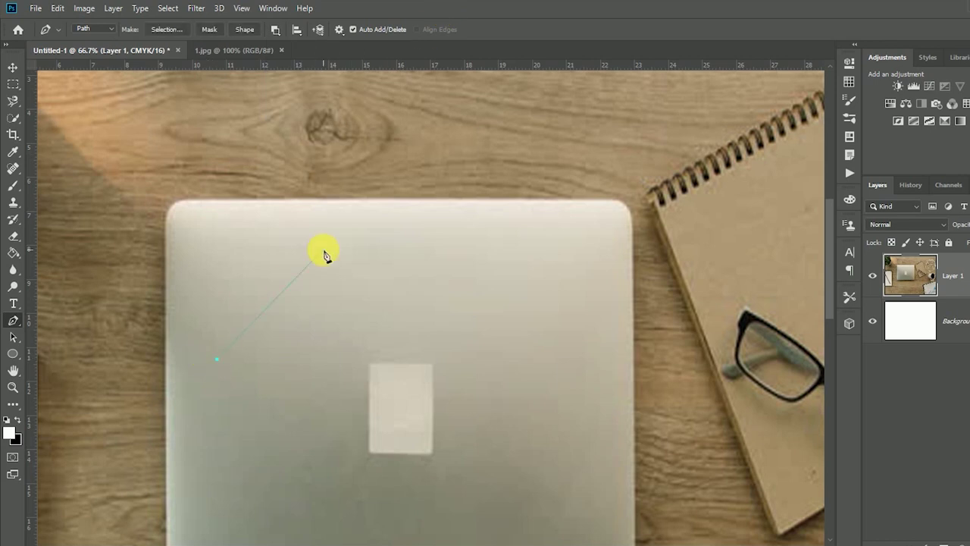
left_click_drag(320, 286, 386, 195)
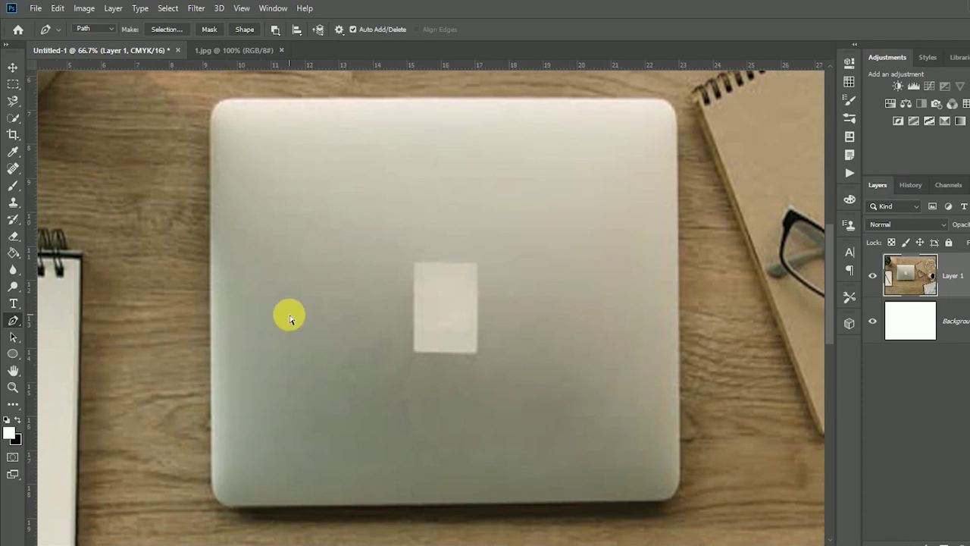
key("ctrl+plus")
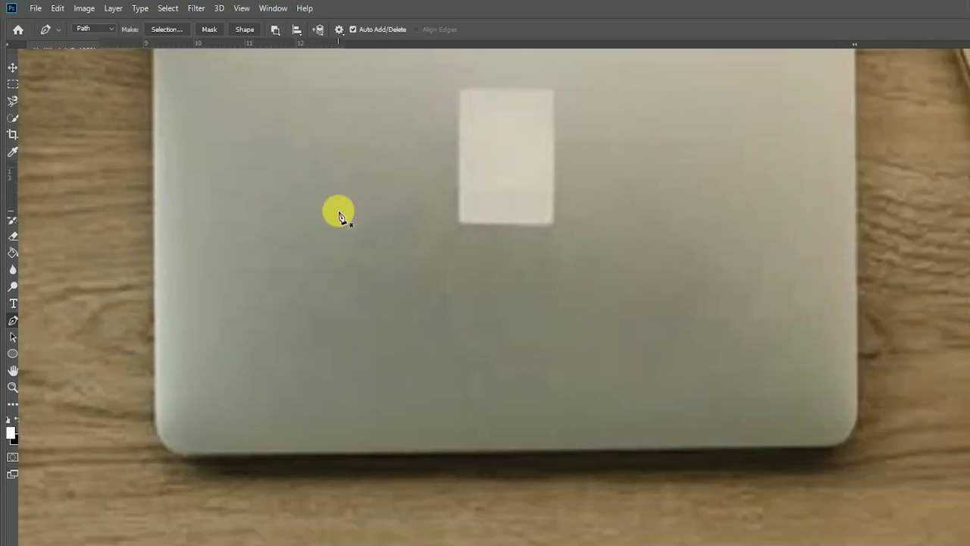
key("Tab")
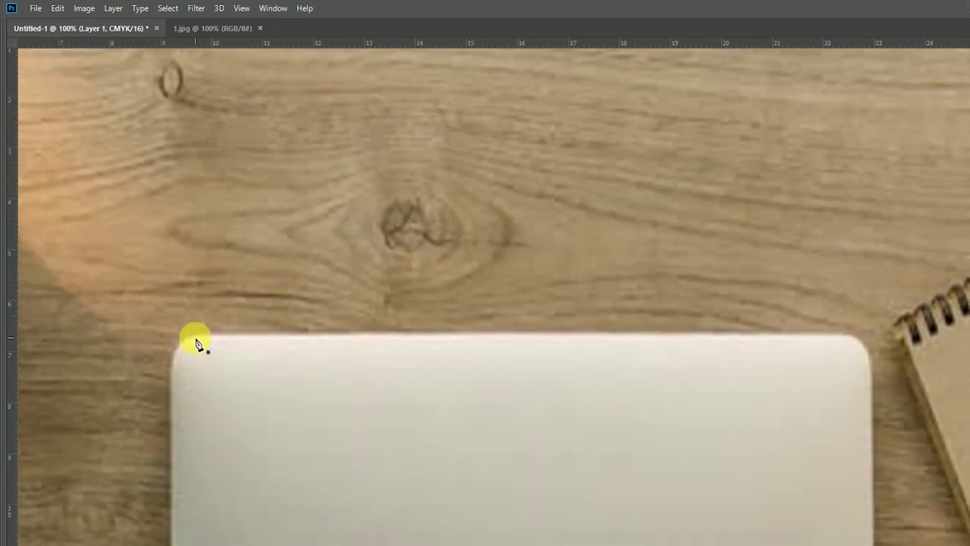
- Anchor the path at the laptop's top-right corner, rounding it with a curved anchor
left_click(845, 336)
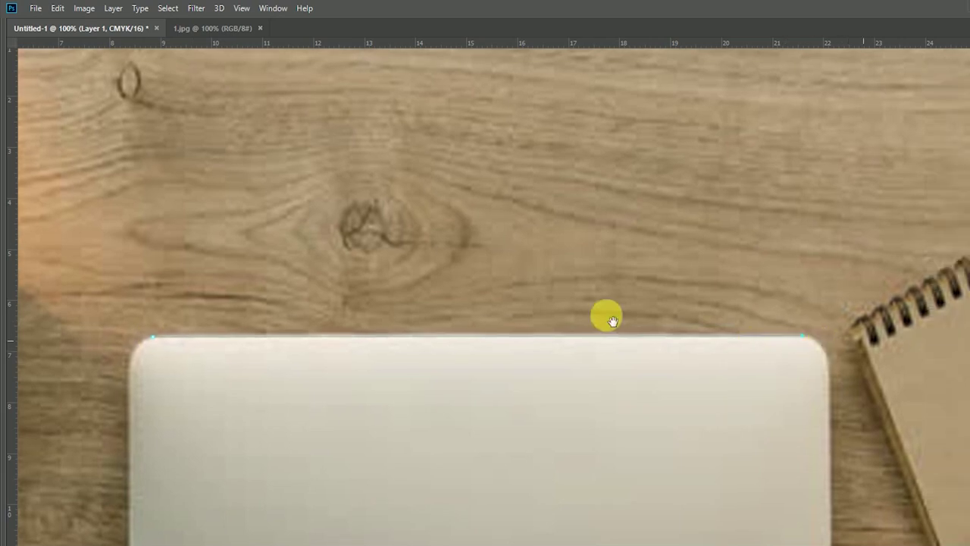
left_click_drag(846, 340, 526, 306)
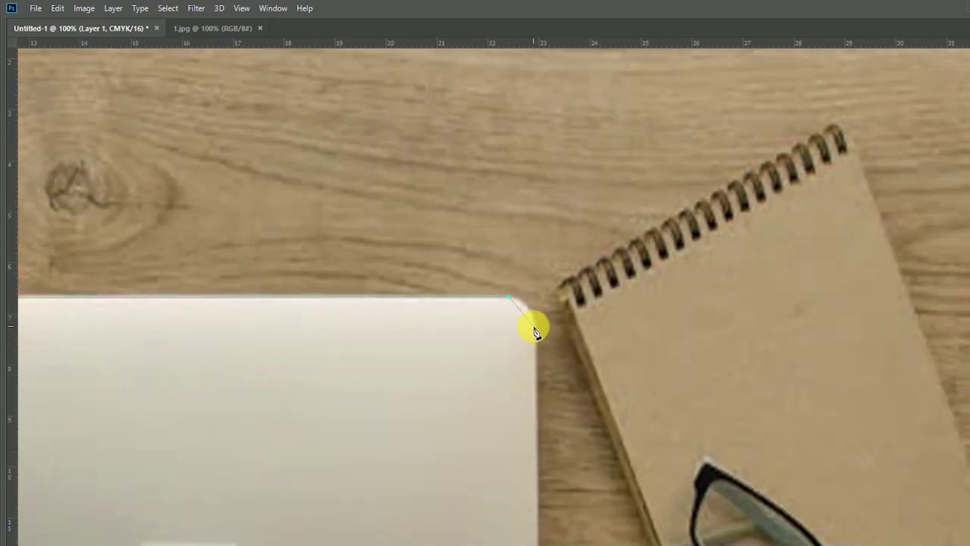
left_click_drag(536, 331, 542, 364)
- Run the path down the laptop's right edge and curve it around the bottom-right corner
left_click_drag(526, 422, 493, 143)
scroll(560, 419, "down", 2)
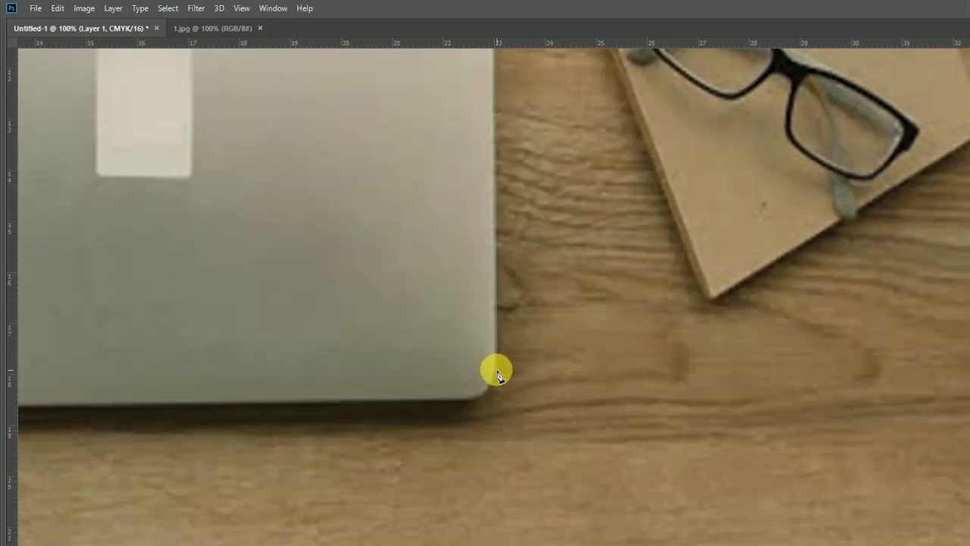
left_click(496, 369)
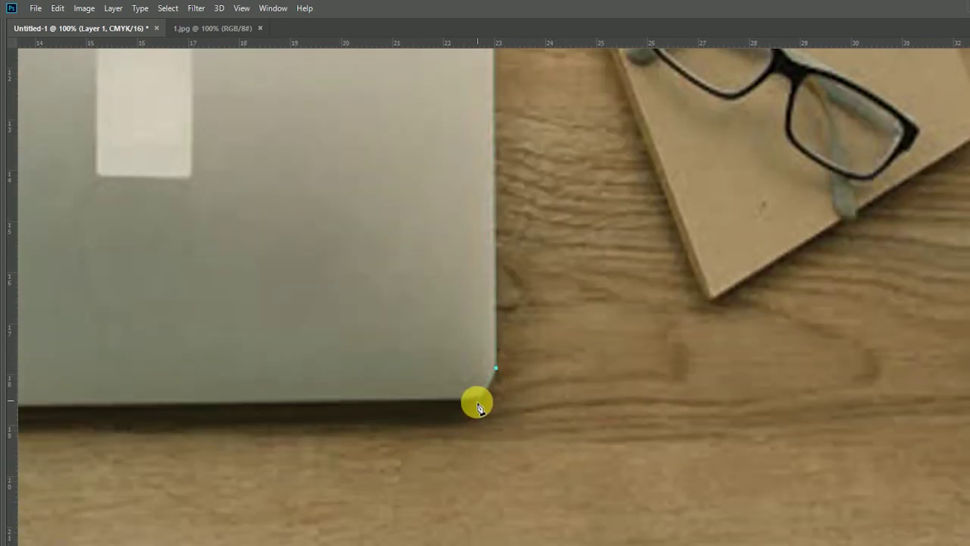
left_click_drag(479, 397, 463, 403)
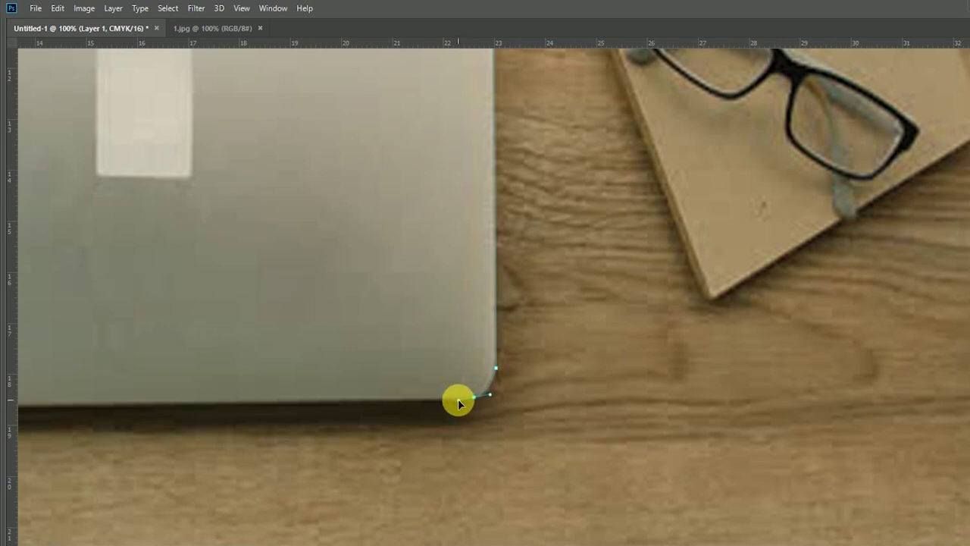
left_click_drag(457, 402, 713, 372)
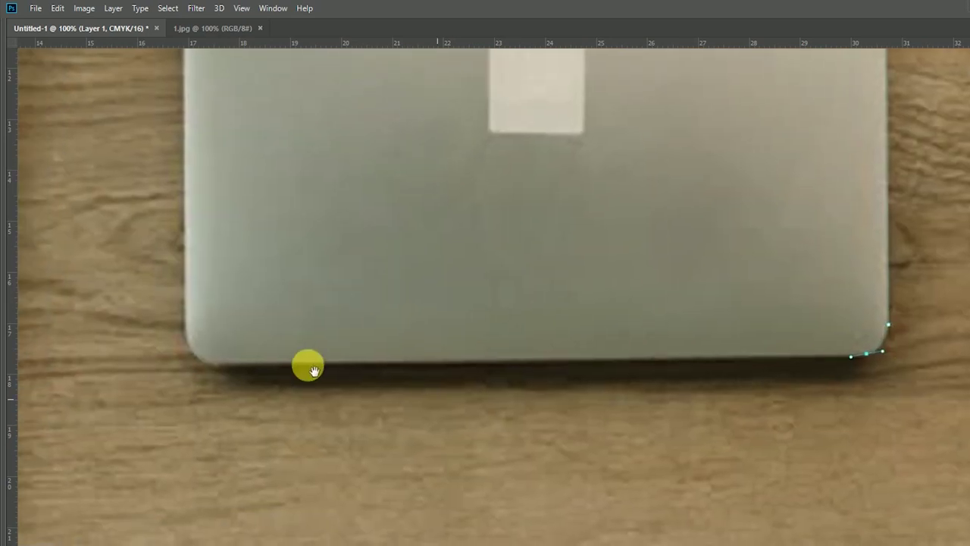
- Anchor the path along the laptop's bottom edge and curve it round the bottom-left corner
left_click(297, 357)
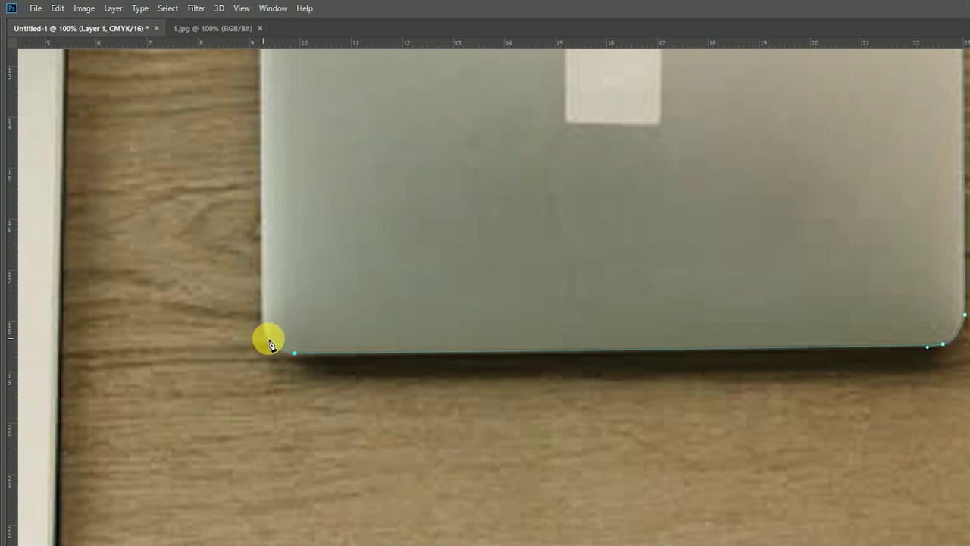
mouse_move(261, 329)
left_mouse_down()
mouse_move(247, 311)
mouse_move(257, 297)
left_mouse_up()
scroll(262, 328, "up", 2)
scroll(273, 411, "up", 3)
scroll(232, 225, "up", 3)
scroll(314, 357, "up", 1)
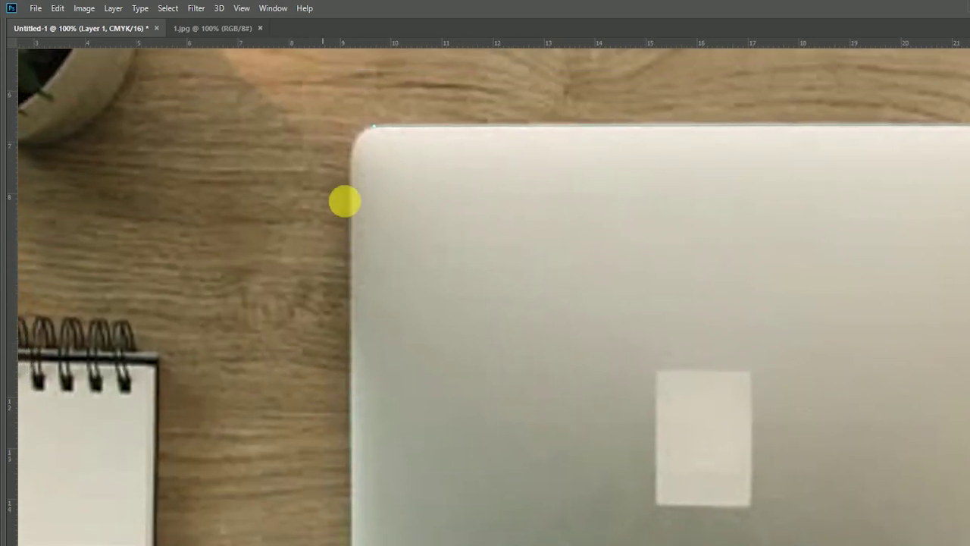
- Anchor the top-left corner to complete the laptop outline, then bring up the path options
left_click(349, 157)
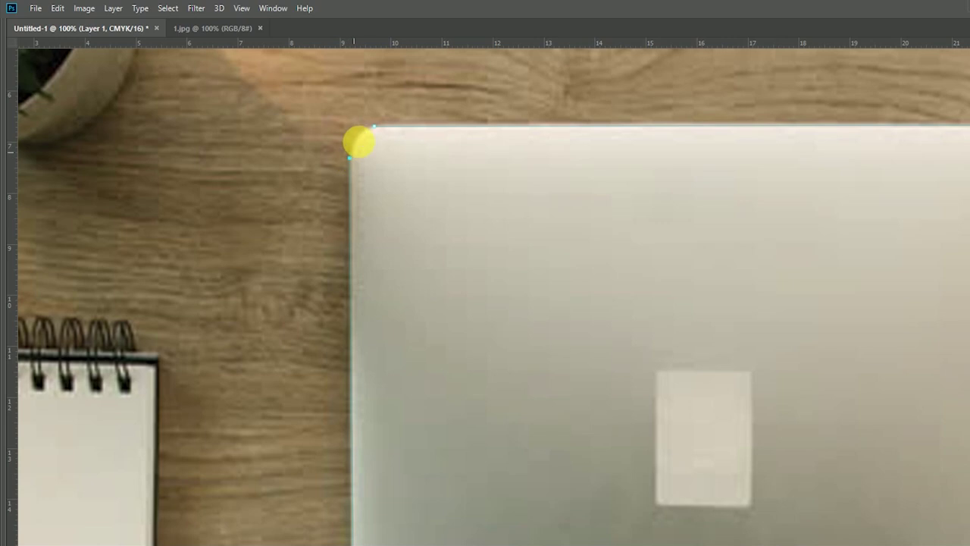
left_click_drag(395, 119, 401, 114)
left_click_drag(422, 157, 284, 168)
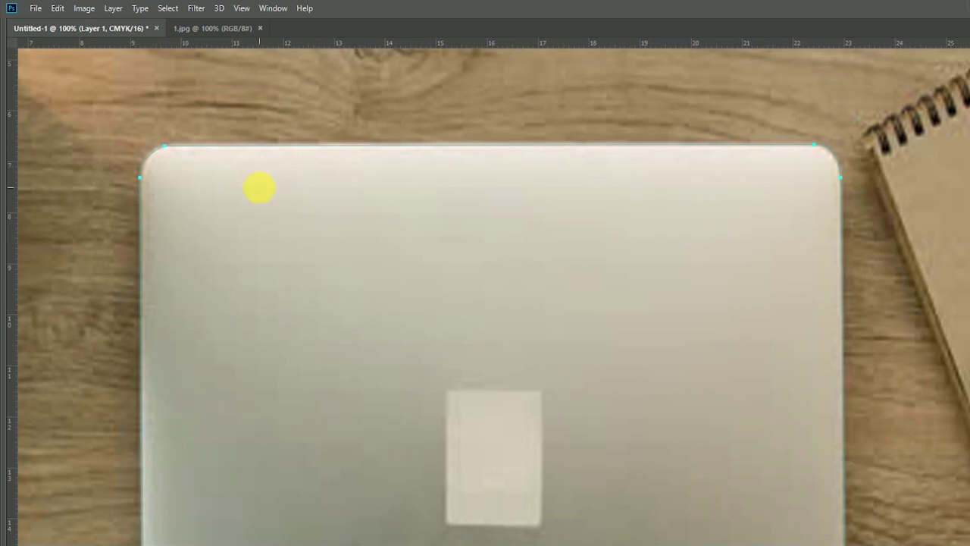
right_click(260, 188)
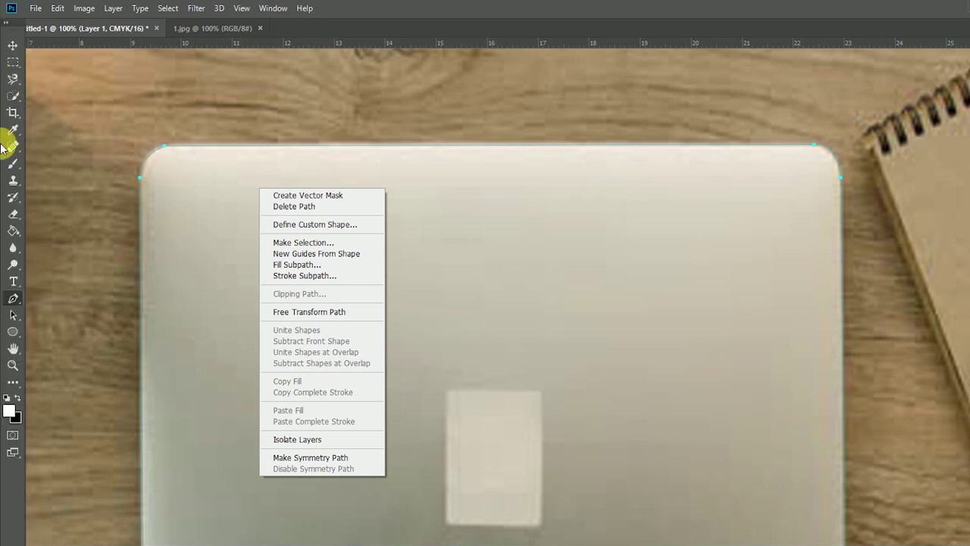
- Switch to the Delete Anchor Point Tool from the pen flyout
right_click(13, 298)
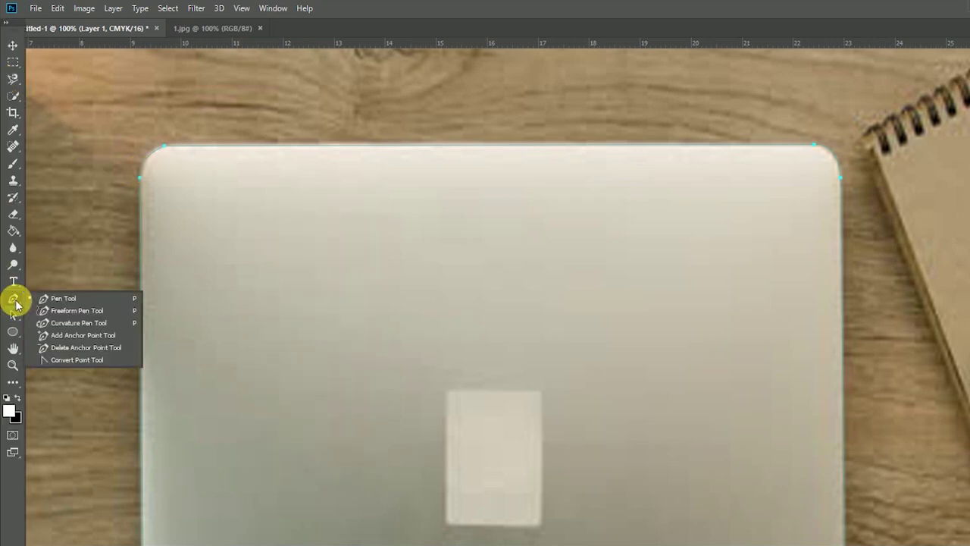
left_click(73, 311)
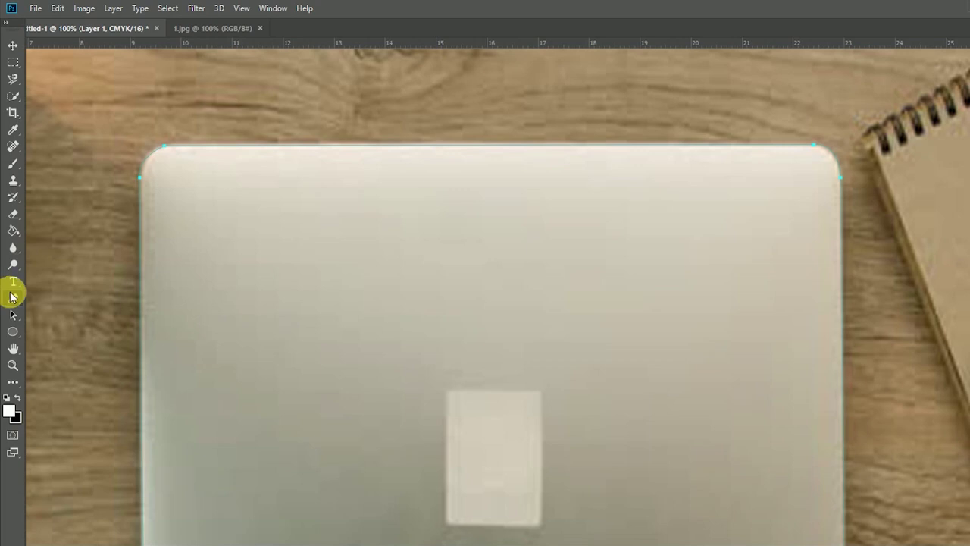
right_click(13, 298)
left_click(56, 311)
key("Tab")
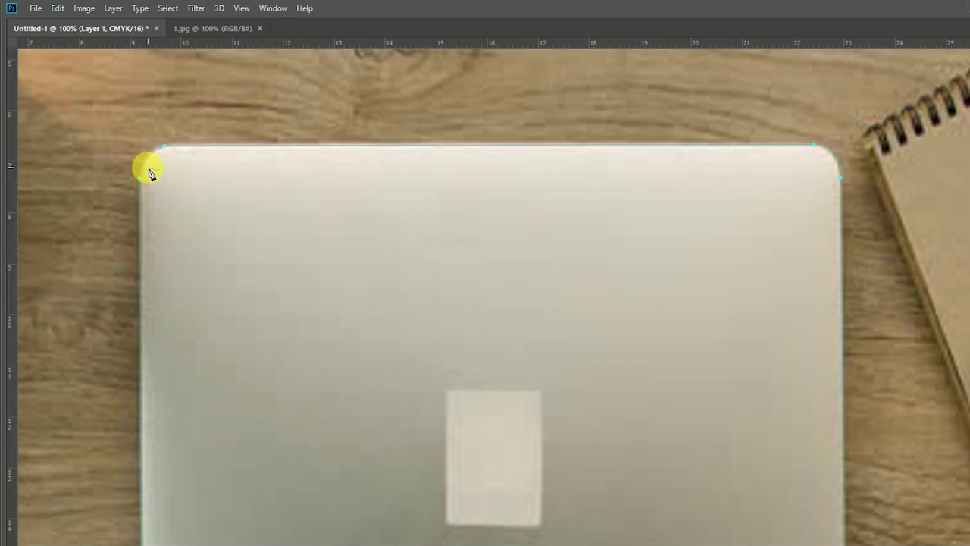
- Delete anchors on the laptop's right edge and top-right corner, then undo the last deletion
key("ctrl+plus")
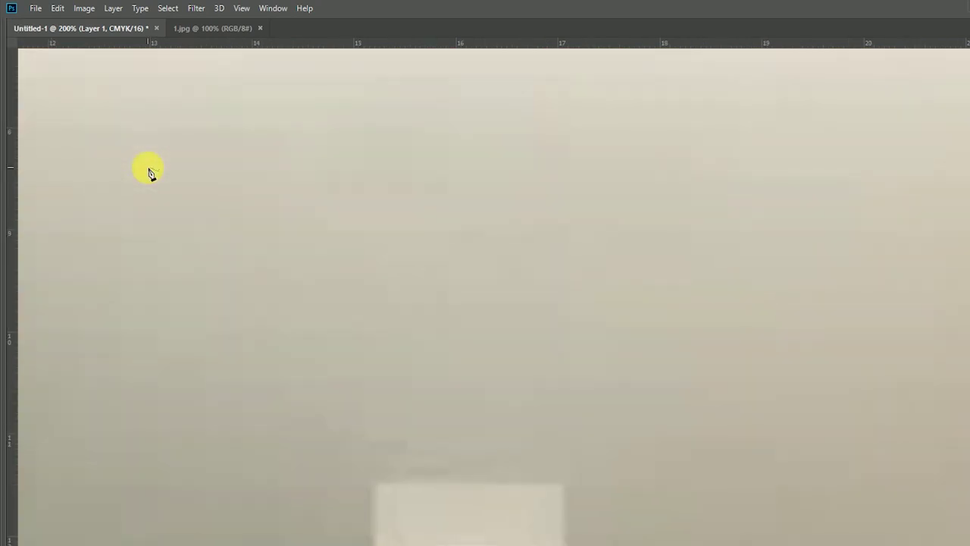
left_click_drag(320, 288, 479, 303)
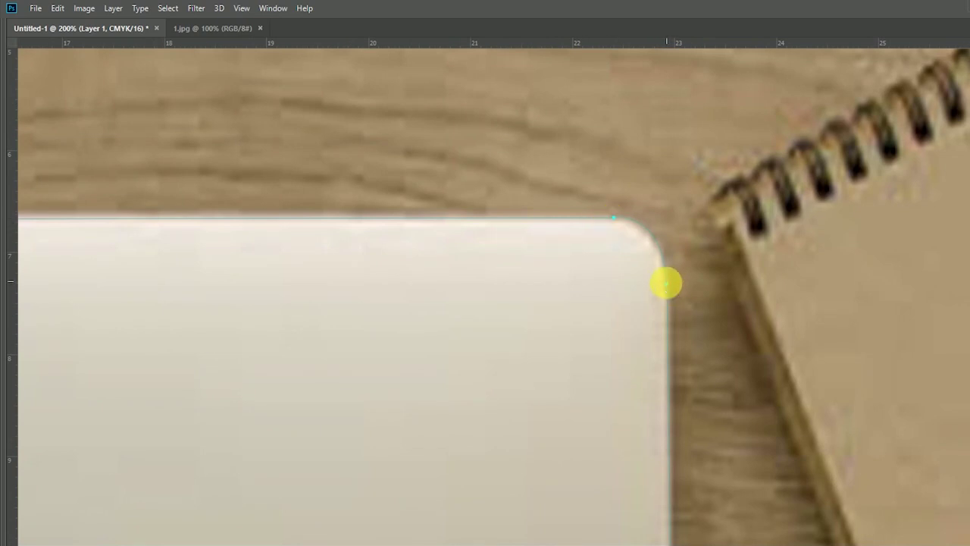
left_click(668, 290)
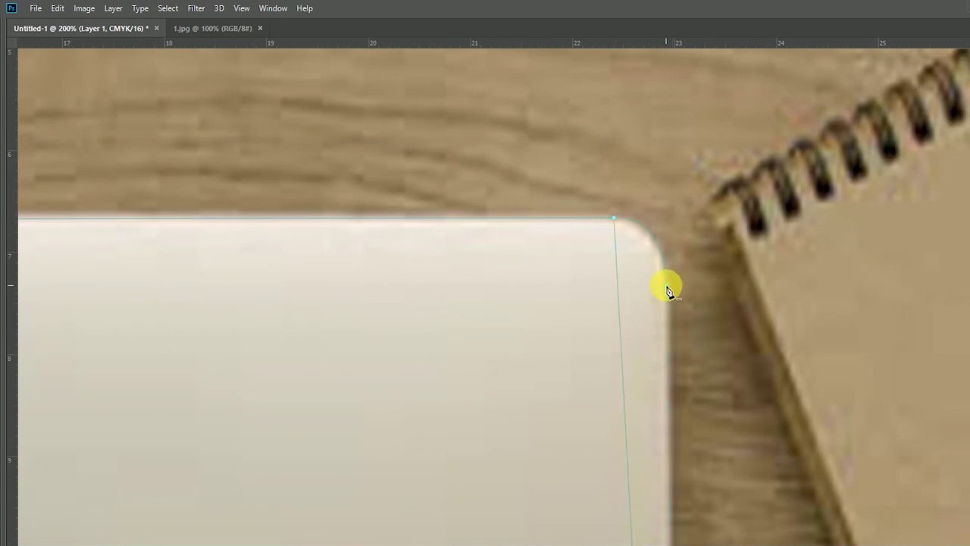
left_click(616, 223)
scroll(598, 226, "down", 2)
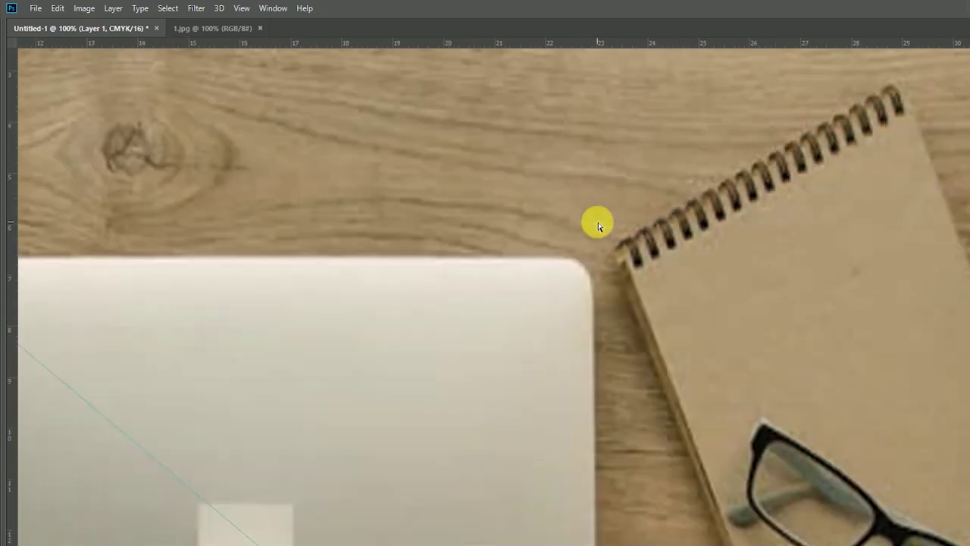
scroll(598, 224, "down", 1)
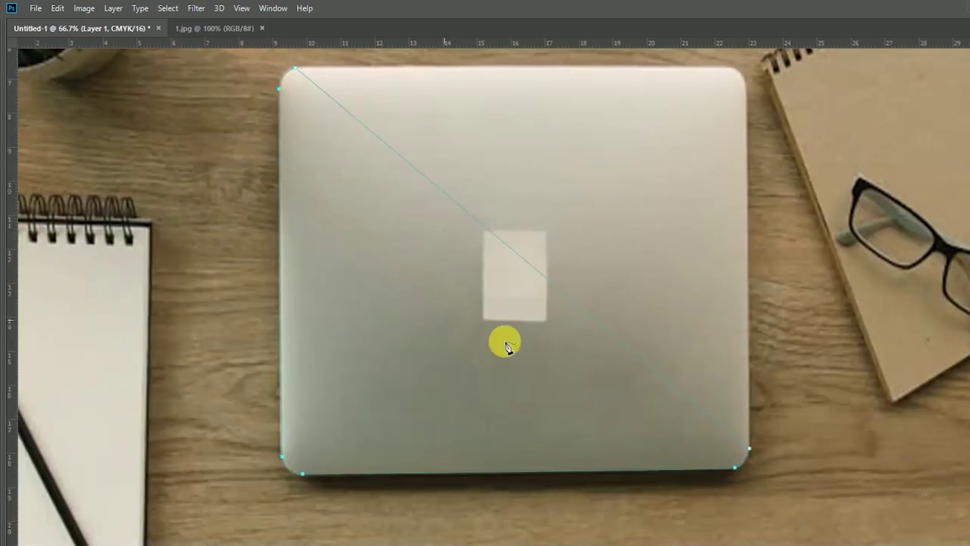
left_click_drag(630, 204, 491, 306)
key("ctrl+z")
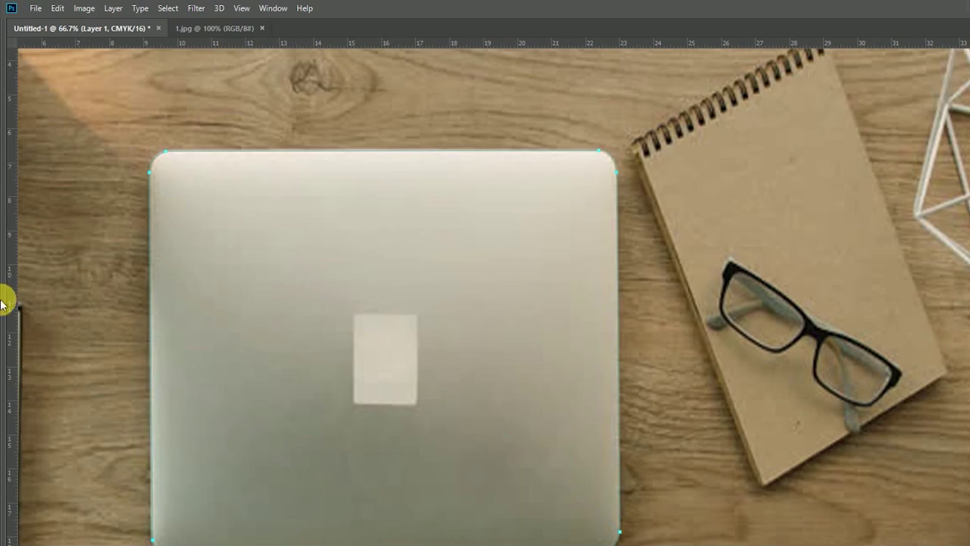
- Bring up the pen flyout to choose the Curvature Pen Tool
left_click(13, 301)
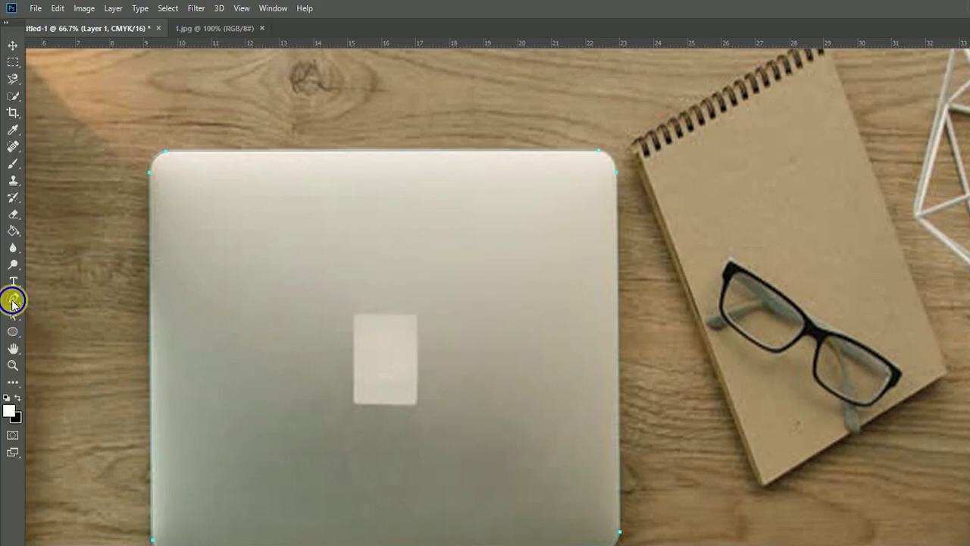
left_click_drag(13, 301, 46, 333)
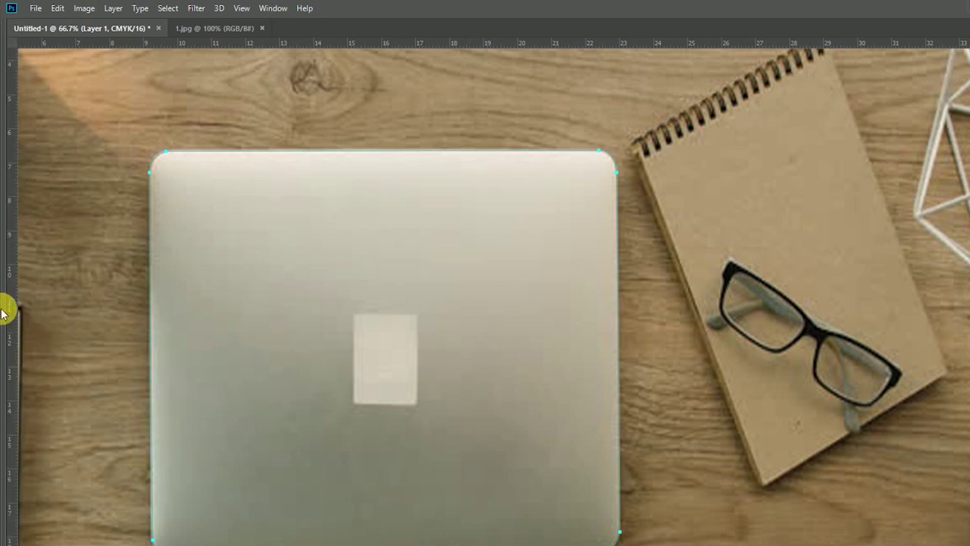
left_click_drag(13, 298, 49, 331)
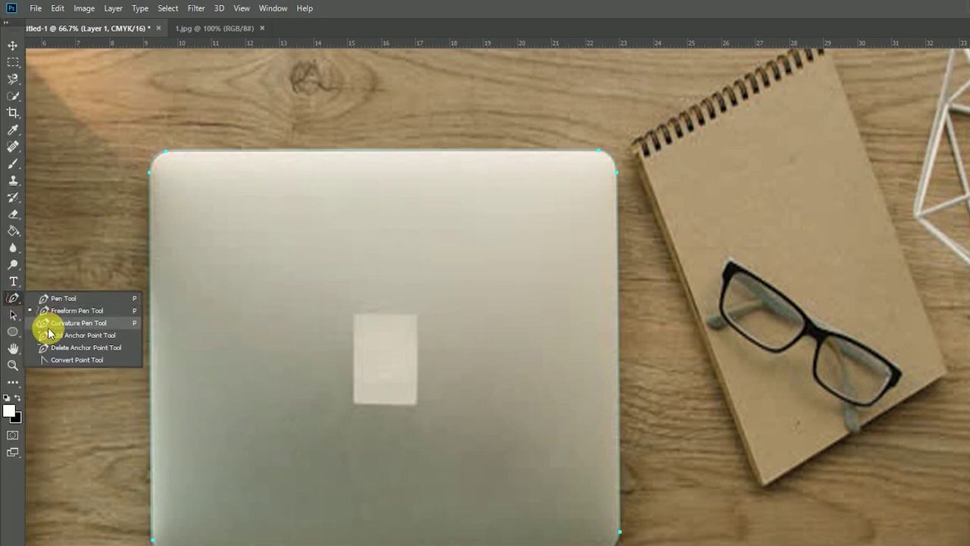
- With the Curvature Pen, reshape the right edge and pull the segments near both top corners downward
left_click(574, 174)
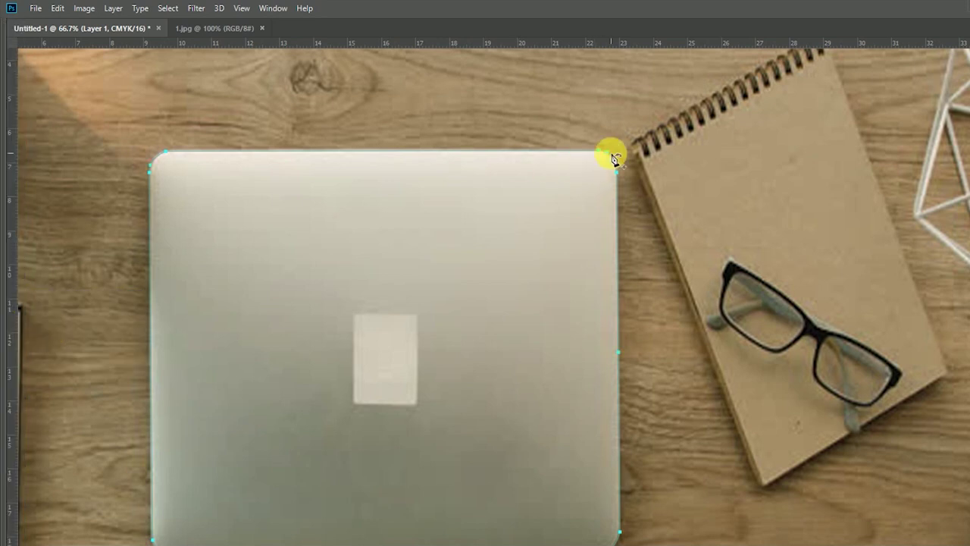
scroll(606, 148, "up", 2)
scroll(656, 131, "up", 1)
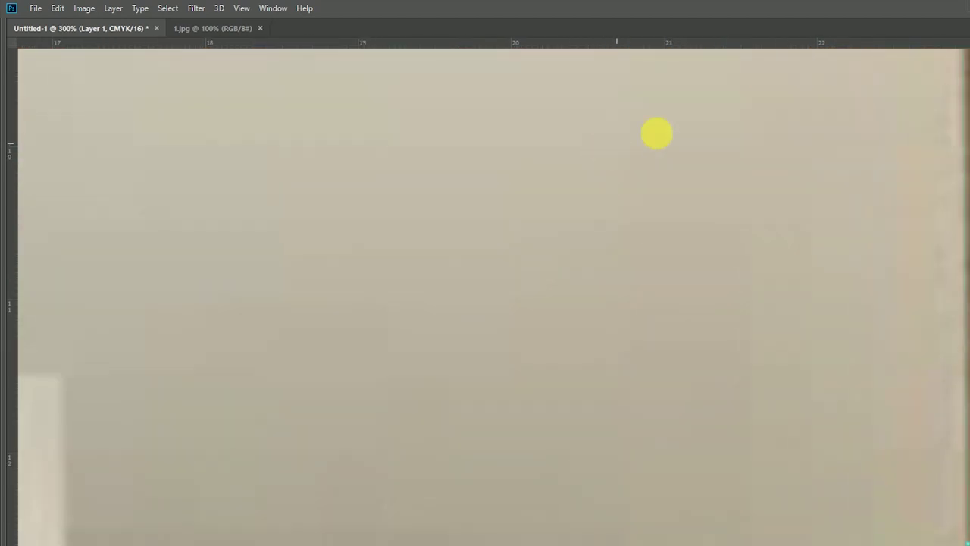
scroll(747, 222, "up", 2)
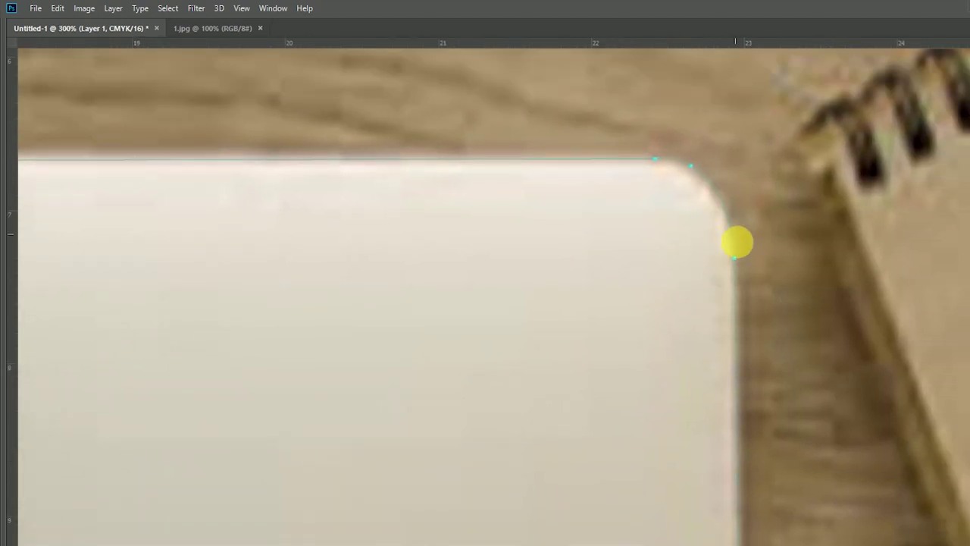
left_click_drag(735, 260, 680, 271)
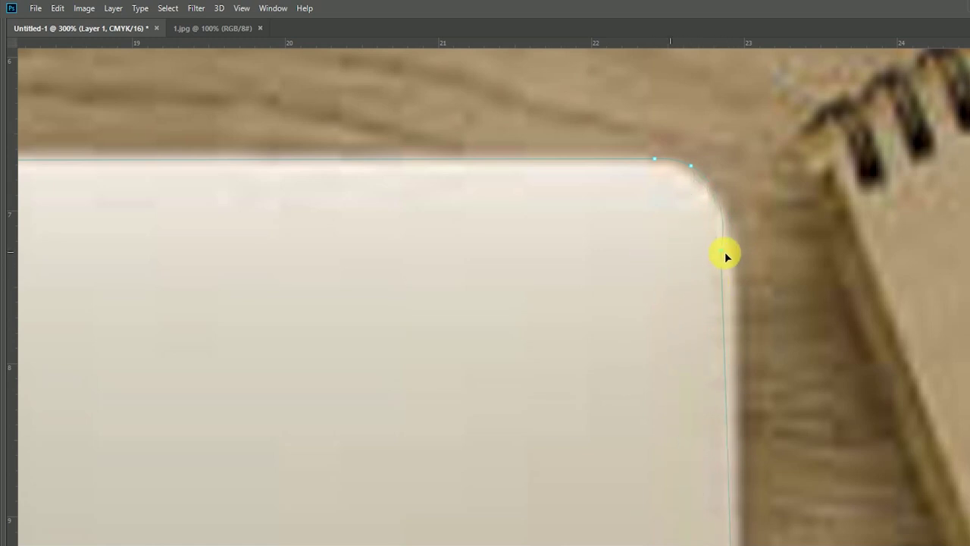
left_click_drag(679, 270, 705, 231)
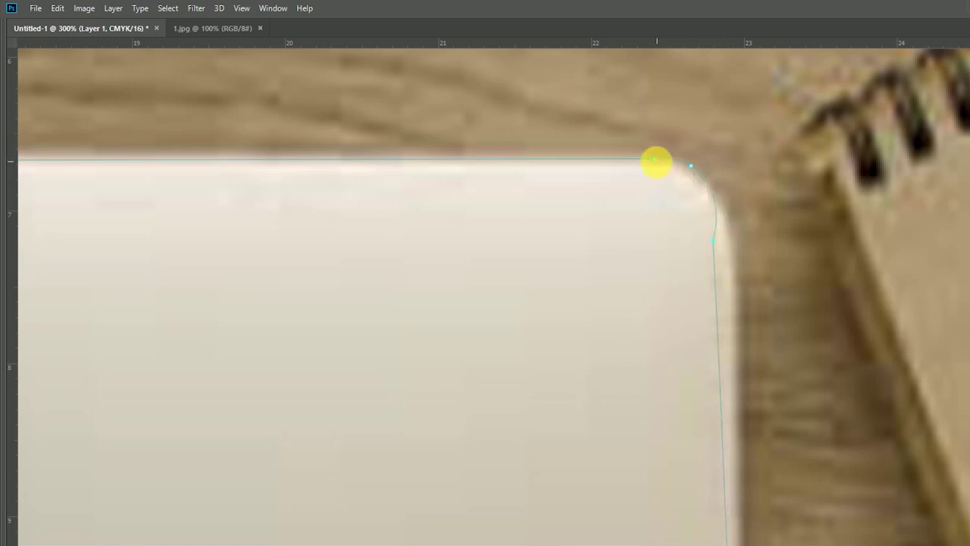
left_click_drag(657, 164, 639, 217)
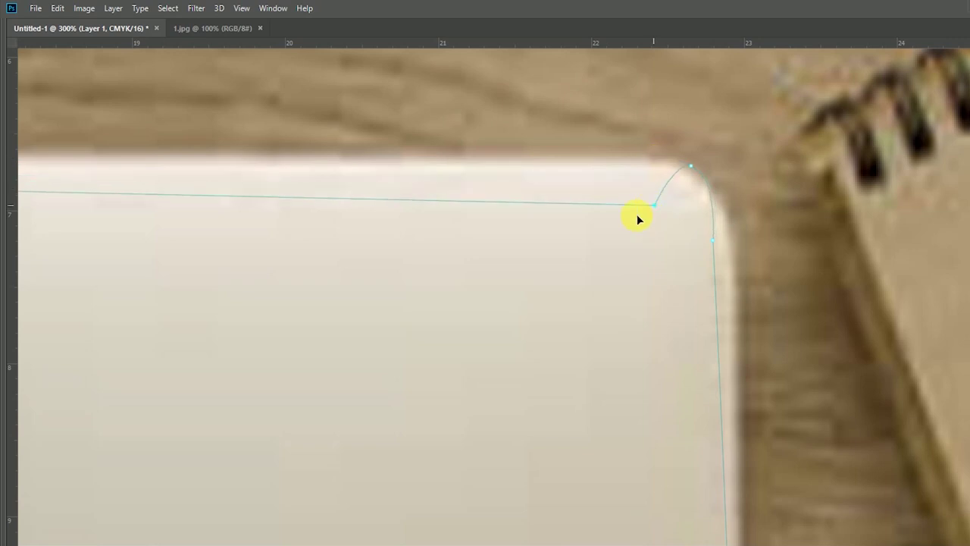
scroll(857, 190, "down", 3)
scroll(182, 205, "up", 3)
scroll(519, 210, "left", 10)
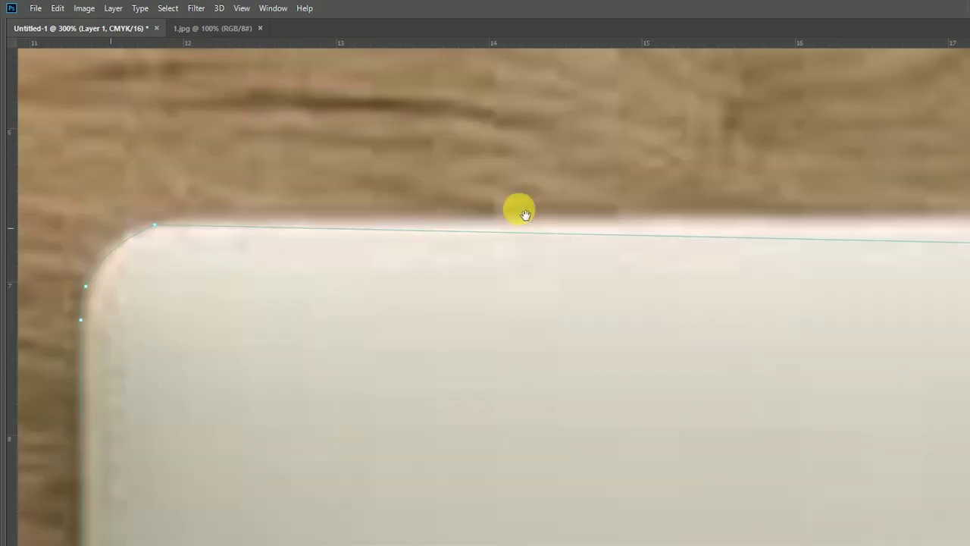
scroll(253, 227, "left", 2)
left_click_drag(252, 216, 263, 298)
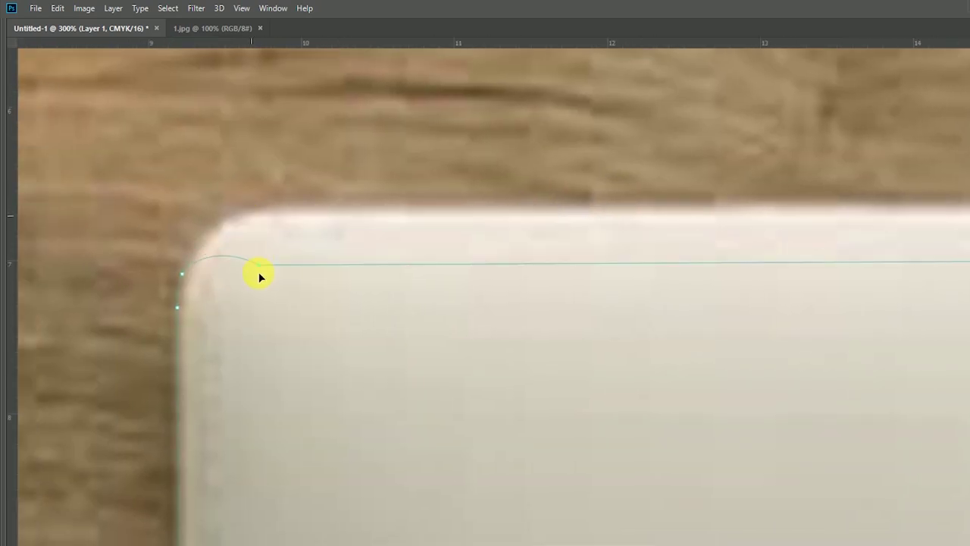
- Add and drag anchors to make the bottom edge wavy and sag the top edge into a deep curve
scroll(263, 303, "down", 5)
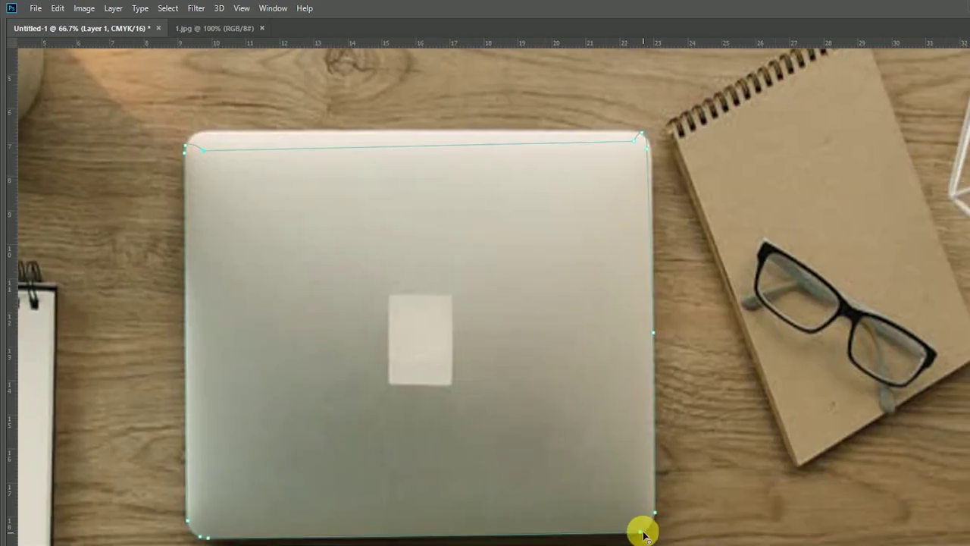
left_click_drag(638, 535, 634, 506)
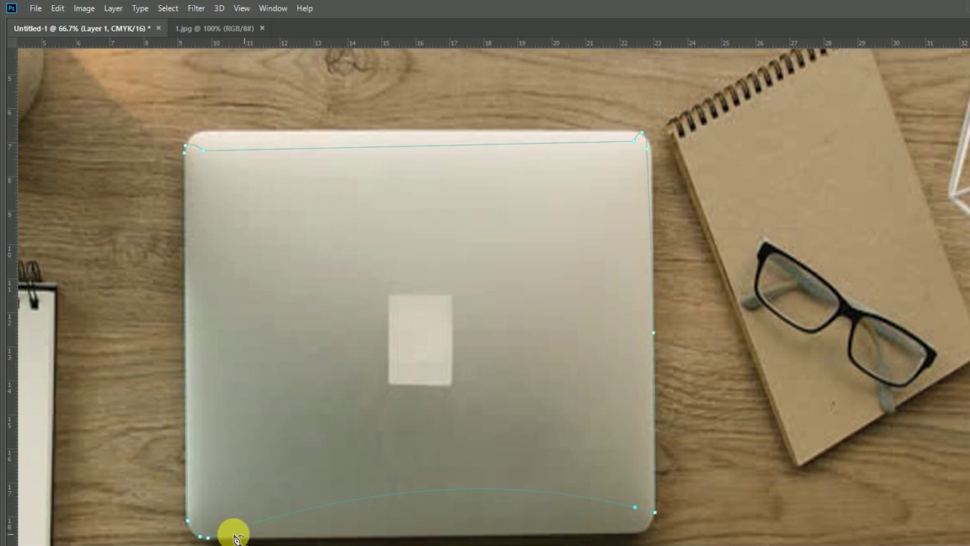
left_click_drag(205, 534, 217, 520)
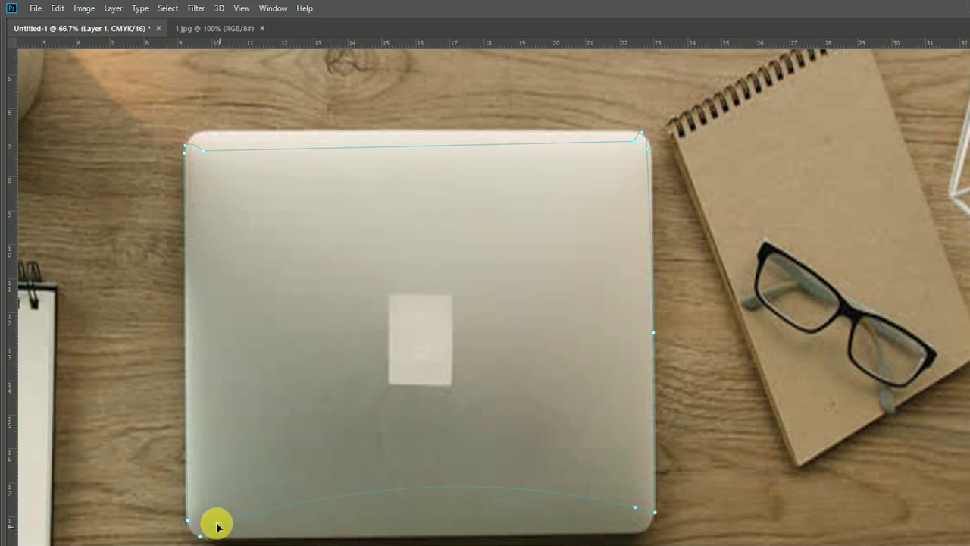
left_click_drag(384, 489, 363, 469)
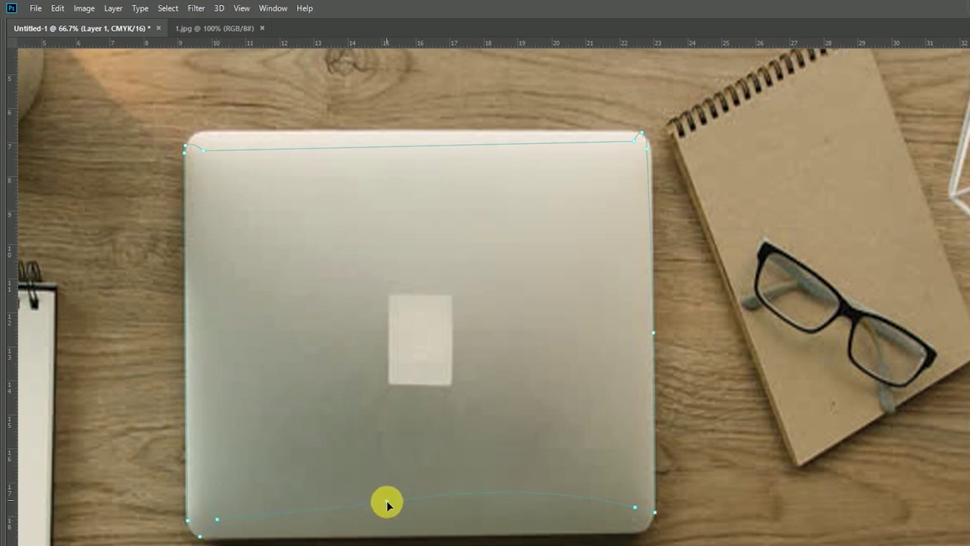
mouse_move(429, 463)
left_mouse_down()
mouse_move(419, 508)
mouse_move(432, 485)
left_mouse_up()
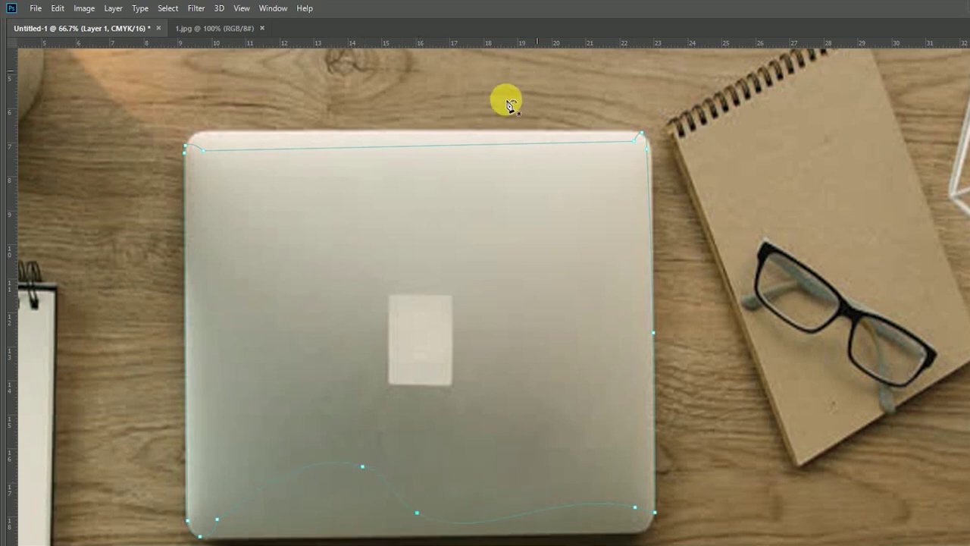
left_click_drag(418, 151, 414, 223)
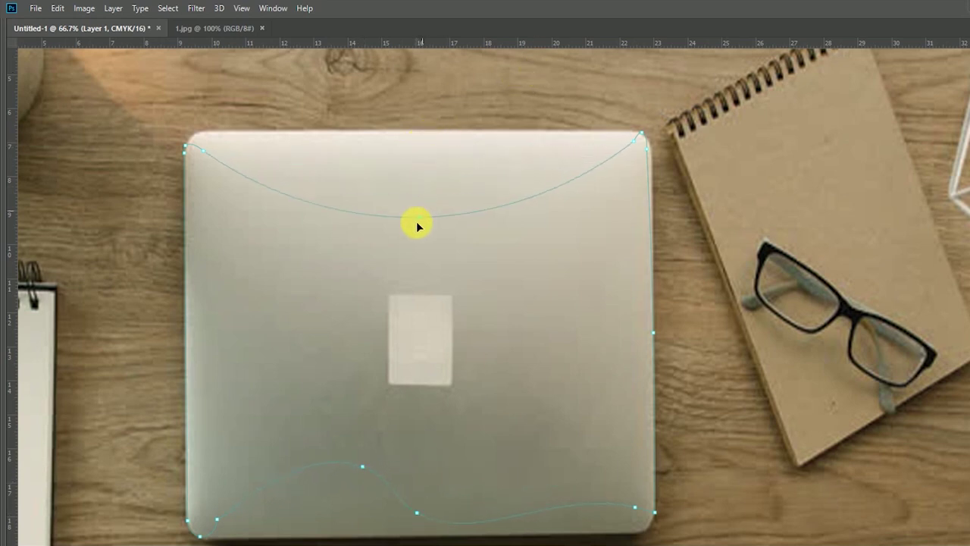
- Convert the laptop path to a selection, then deselect so only the path remains
right_click(310, 342)
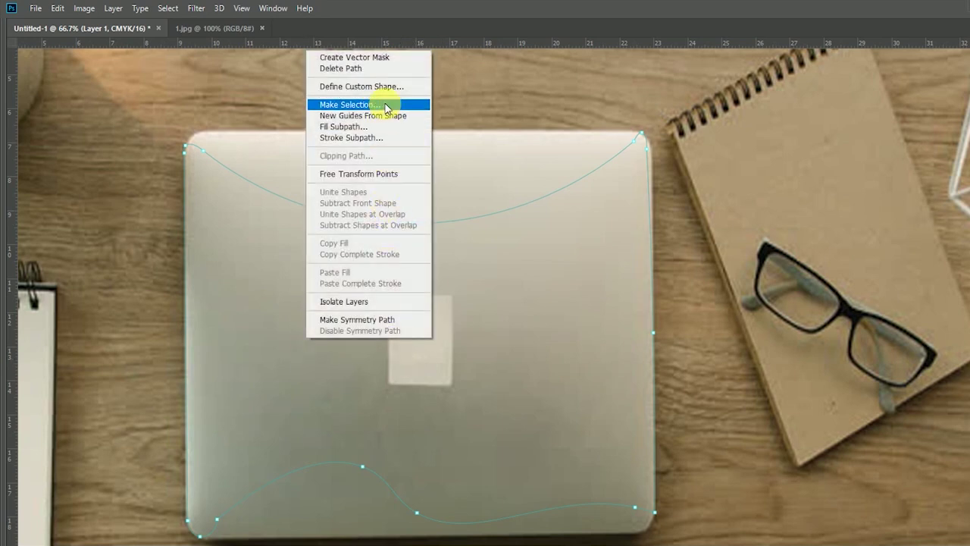
left_click(386, 106)
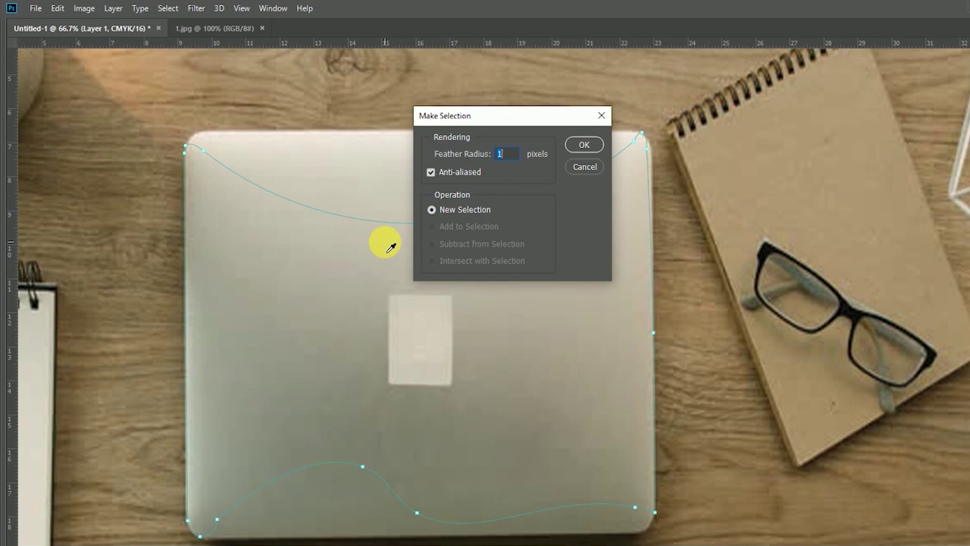
key("Return")
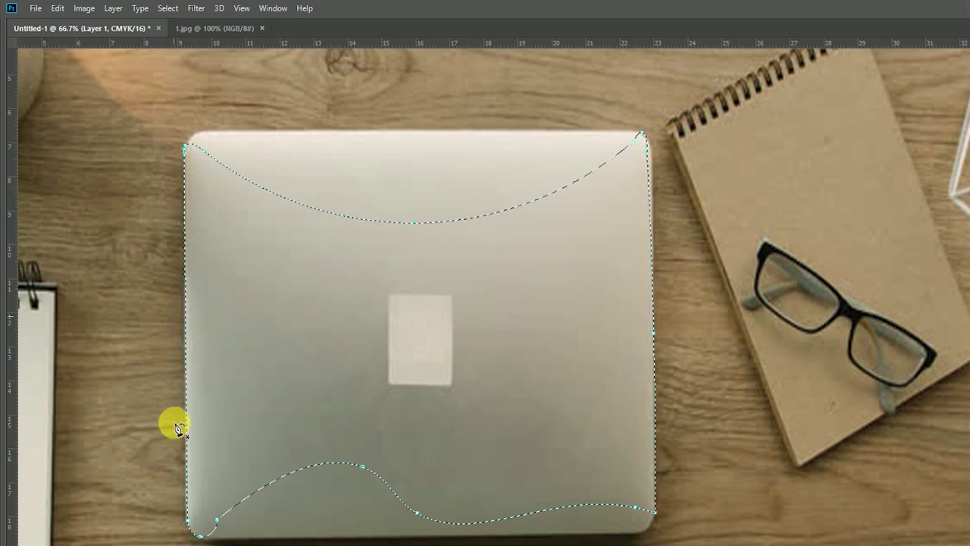
key("ctrl+d")
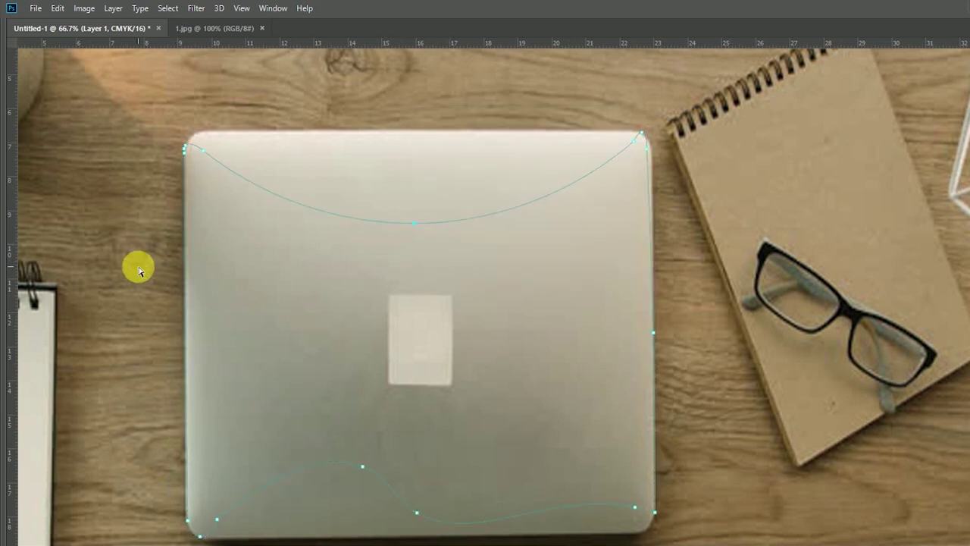
- Undo the curve edits on the path's top and bottom edges
key("ctrl+alt+z")
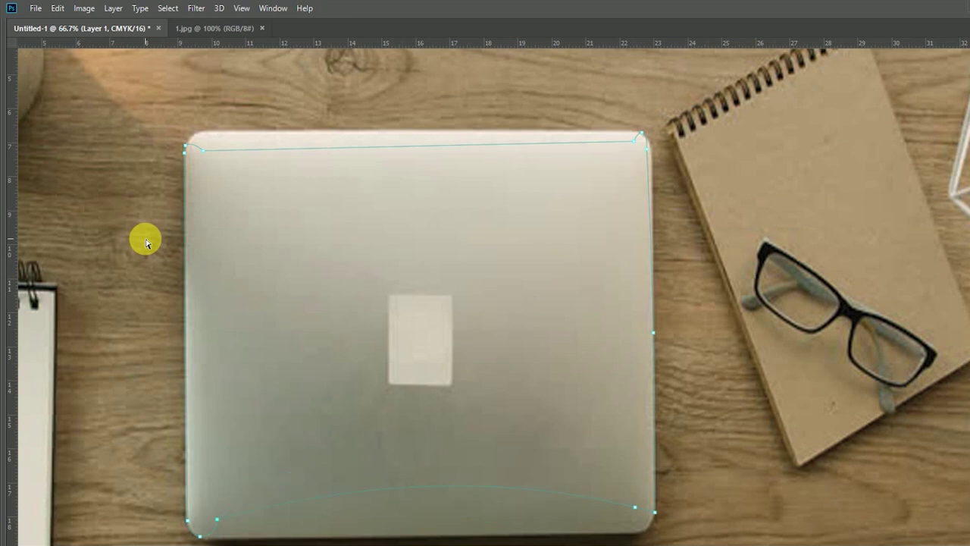
key("ctrl+alt+z")
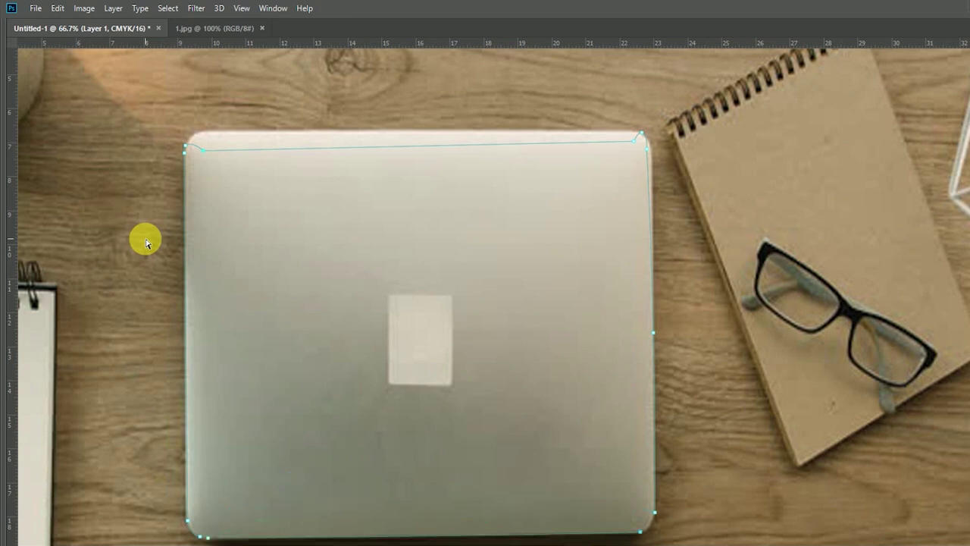
key("ctrl+alt+z")
key("ctrl+alt+z")
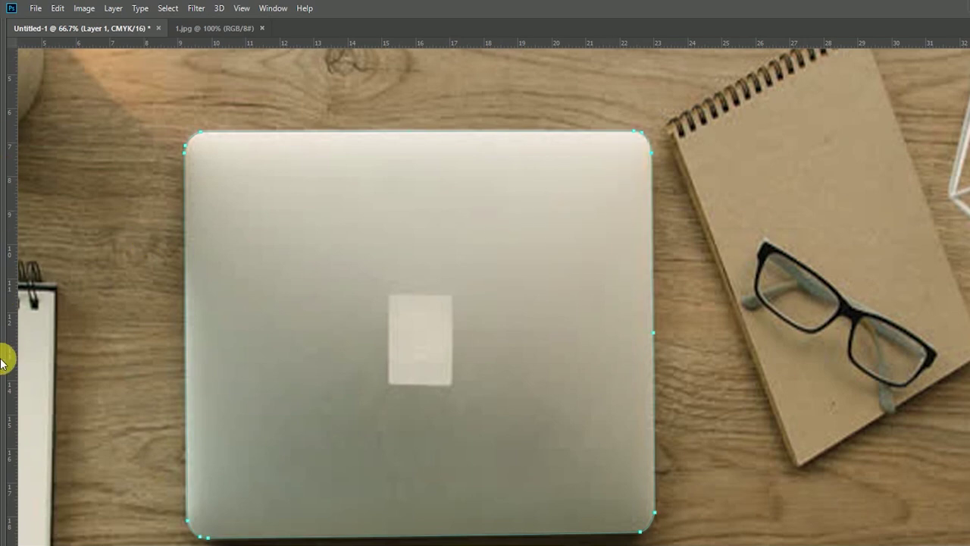
- Add two anchor points along the laptop's top edge with the Add Anchor Point Tool
mouse_move(1, 362)
right_click(12, 298)
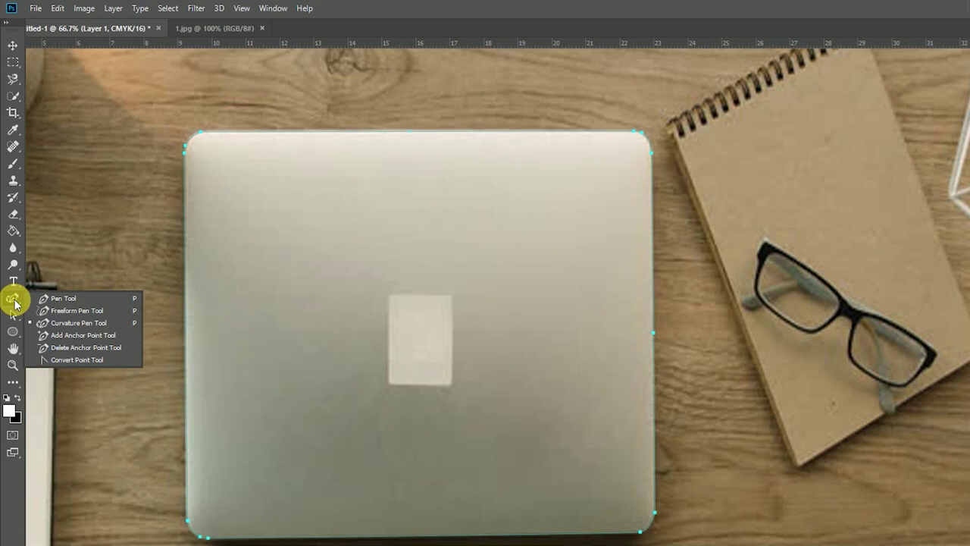
left_click(44, 335)
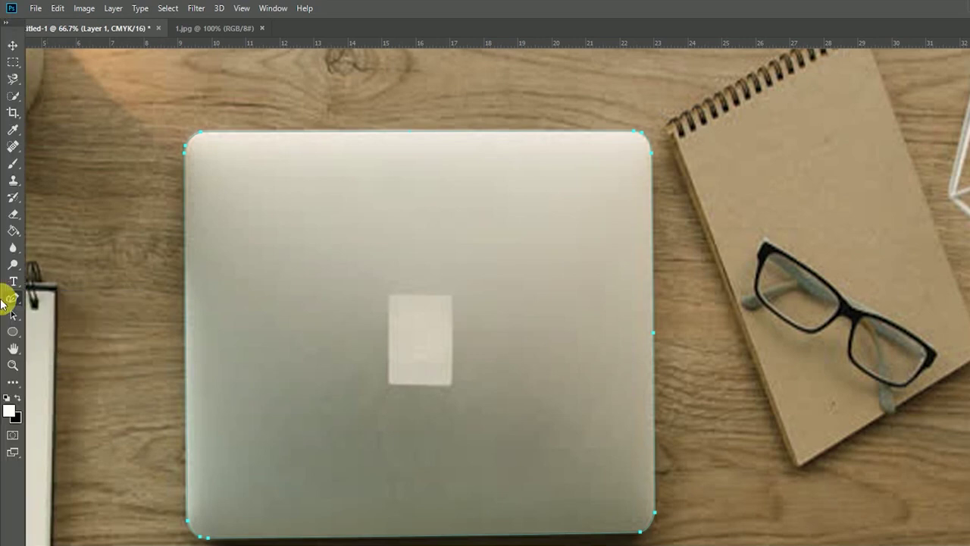
right_click(12, 295)
left_click(65, 336)
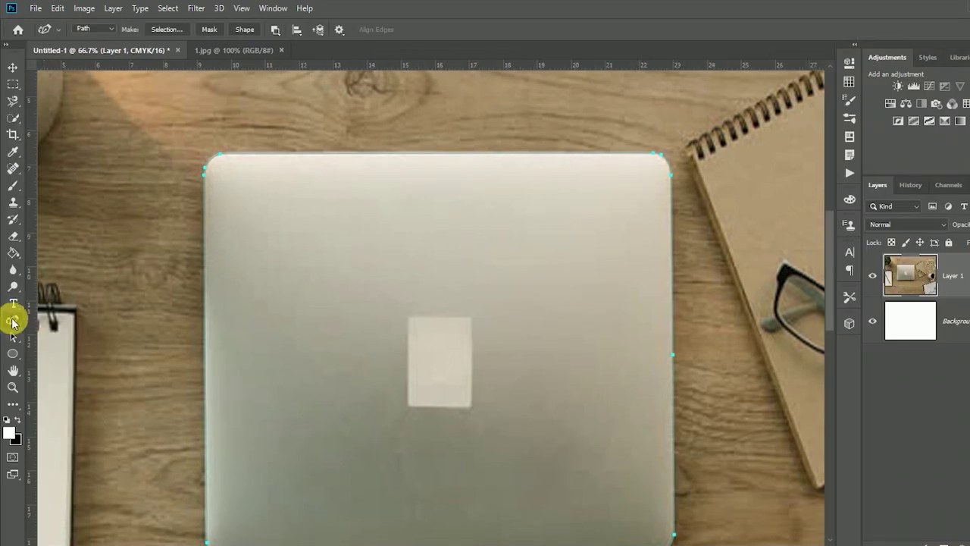
right_click(12, 320)
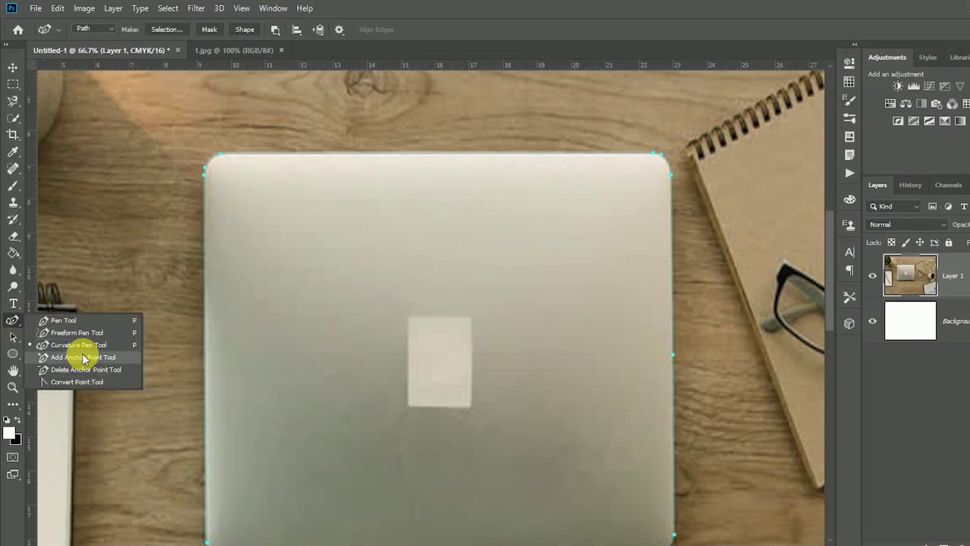
left_click(84, 357)
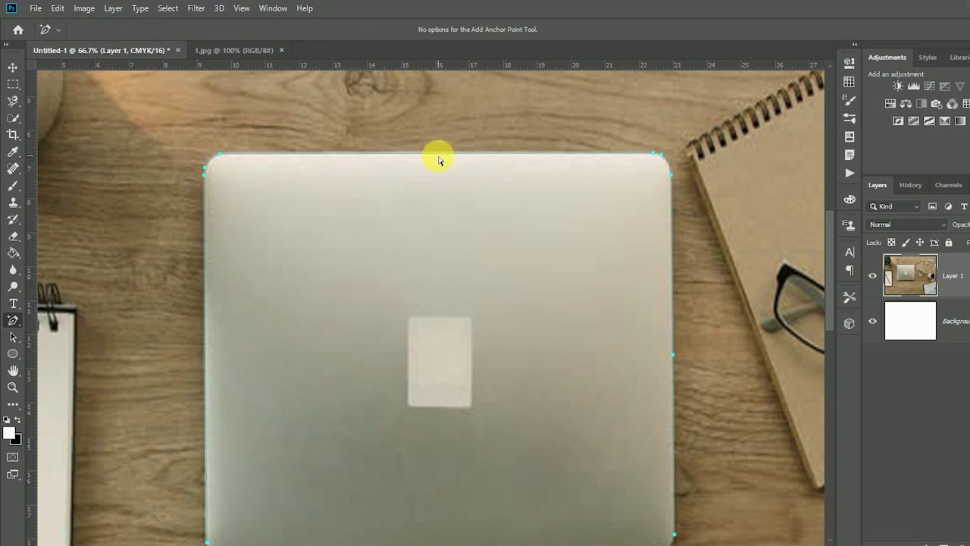
key("ctrl+plus")
key("ctrl+plus")
left_click_drag(437, 156, 498, 448)
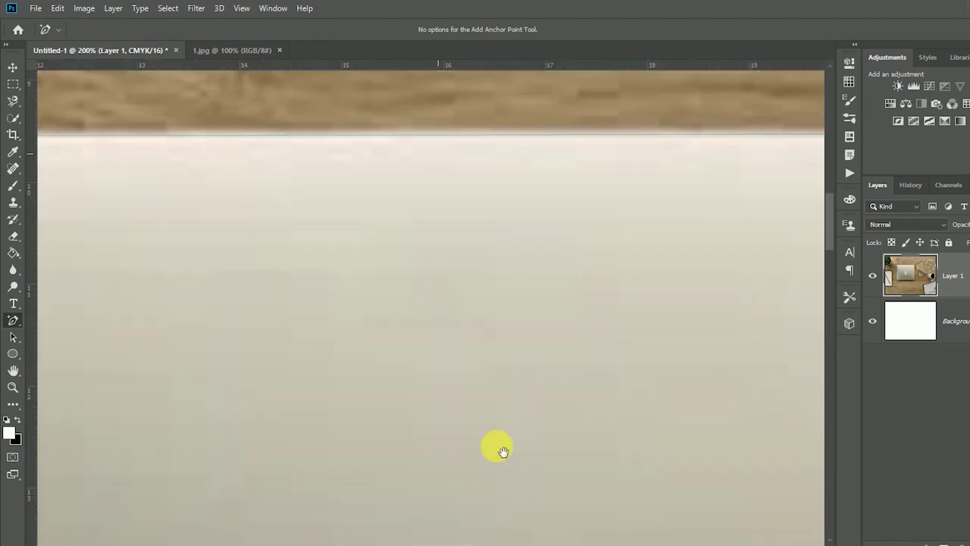
left_click(442, 136)
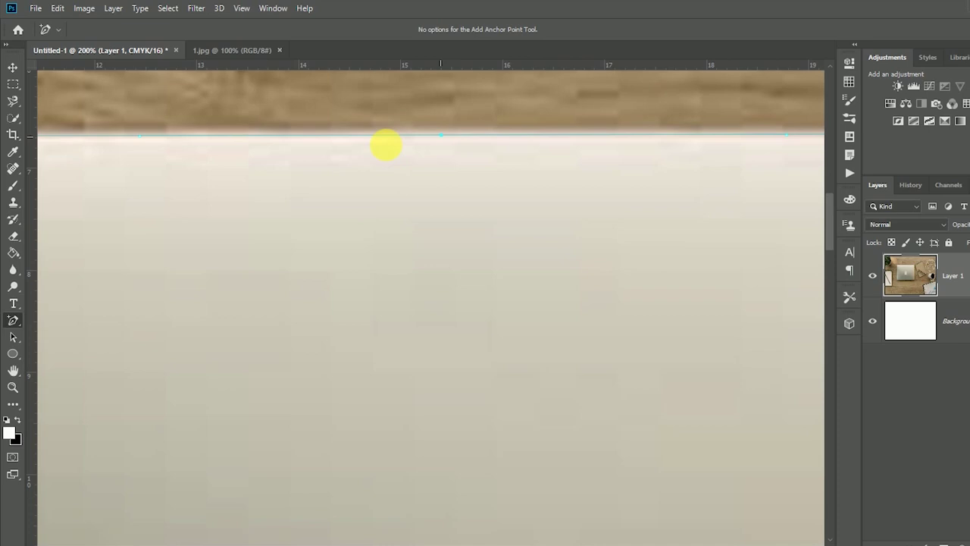
left_click(303, 137)
- Delete the added top-edge anchors with the Delete Anchor Point Tool and recentre the laptop
right_click(13, 320)
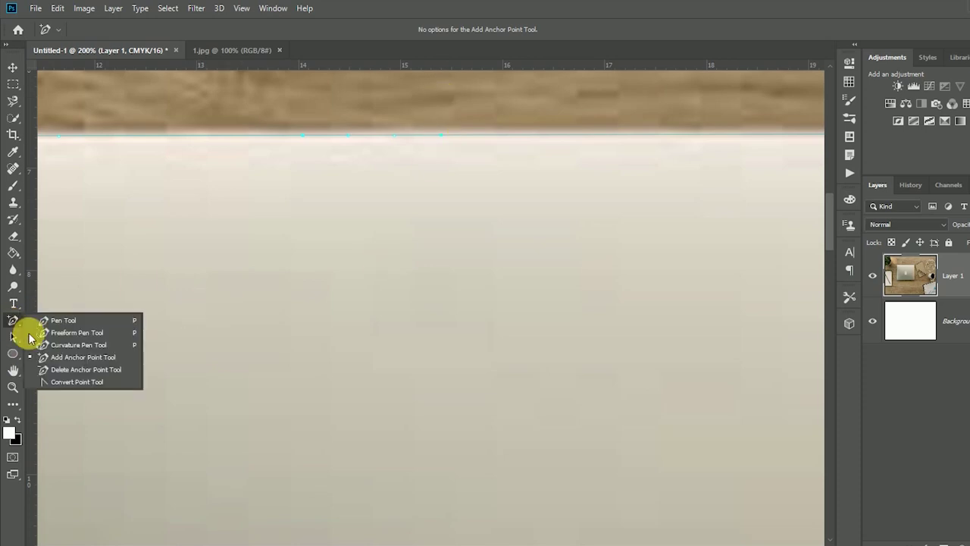
left_click(61, 369)
left_click(442, 136)
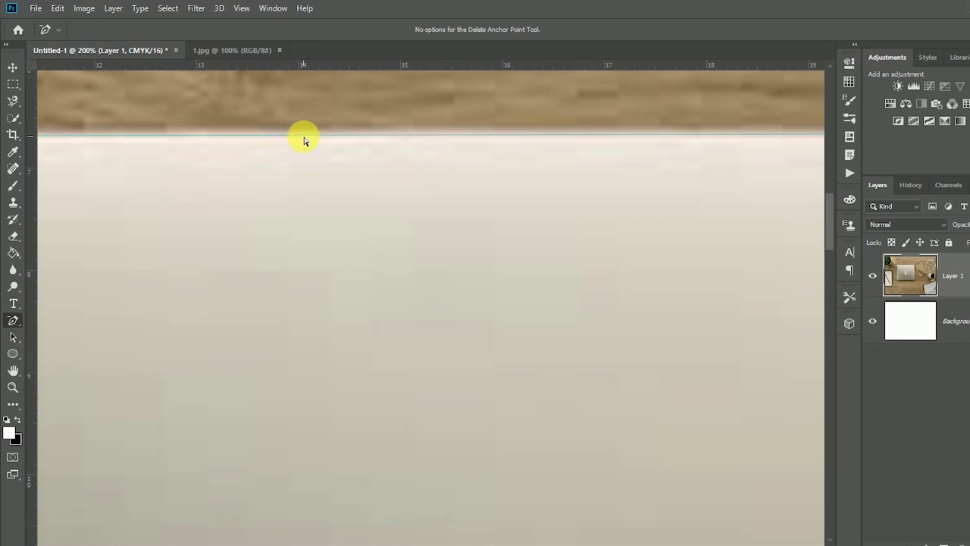
key("ctrl+minus")
key("ctrl+minus")
key("ctrl+minus")
key("ctrl+plus")
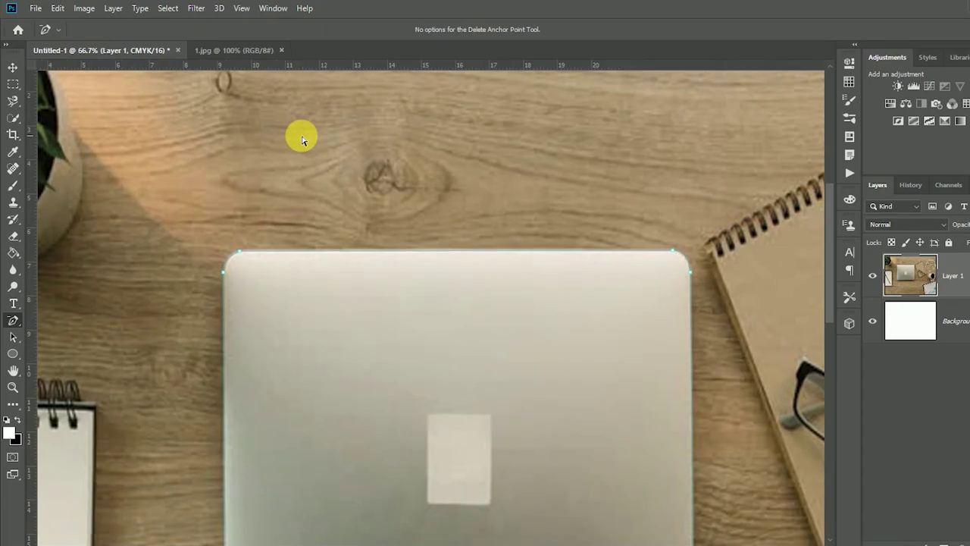
mouse_move(291, 275)
left_mouse_down()
mouse_move(238, 177)
mouse_move(191, 162)
left_mouse_up()
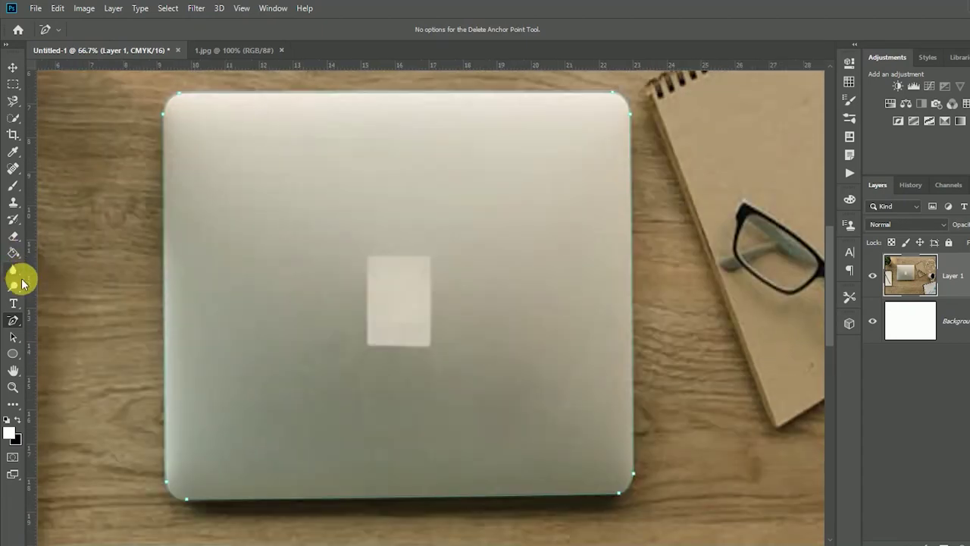
right_click(13, 322)
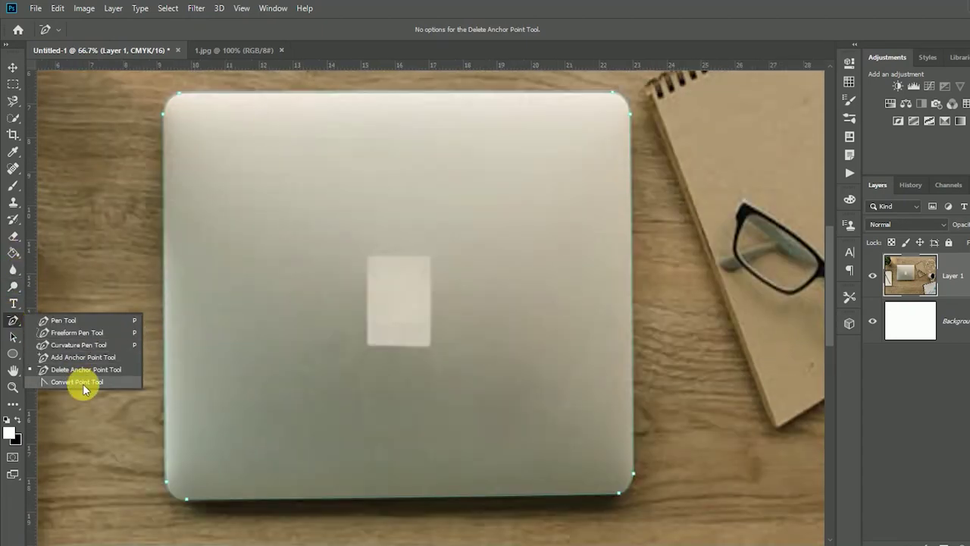